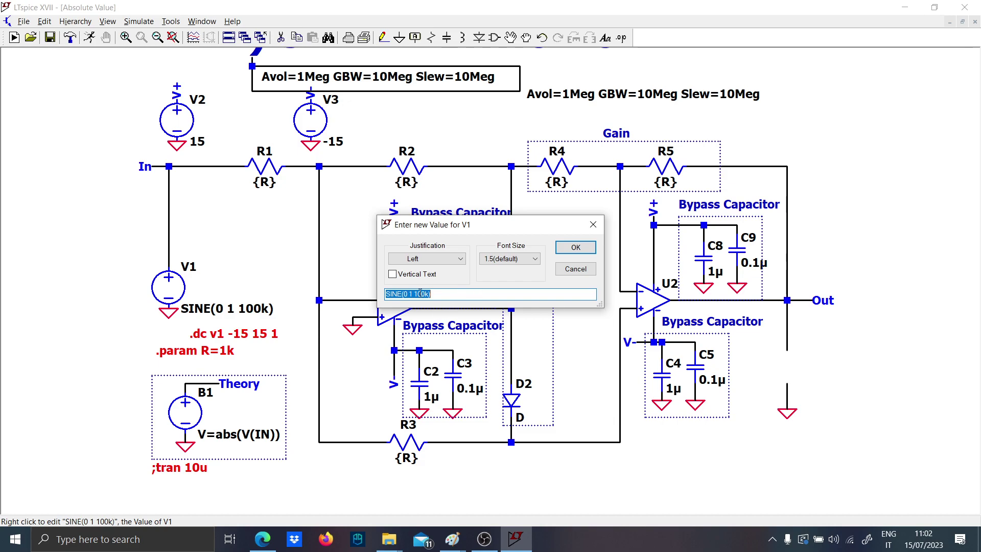
Set the value of source V1 to SINE(0 1 1k)
click(425, 294)
key(BackSpace)
key(BackSpace)
key(Return)
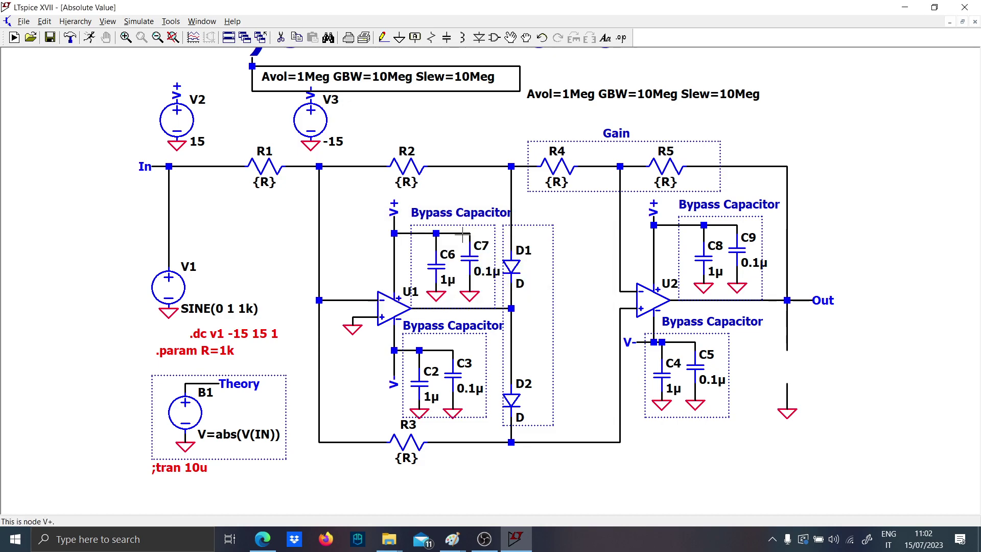
right_click(194, 461)
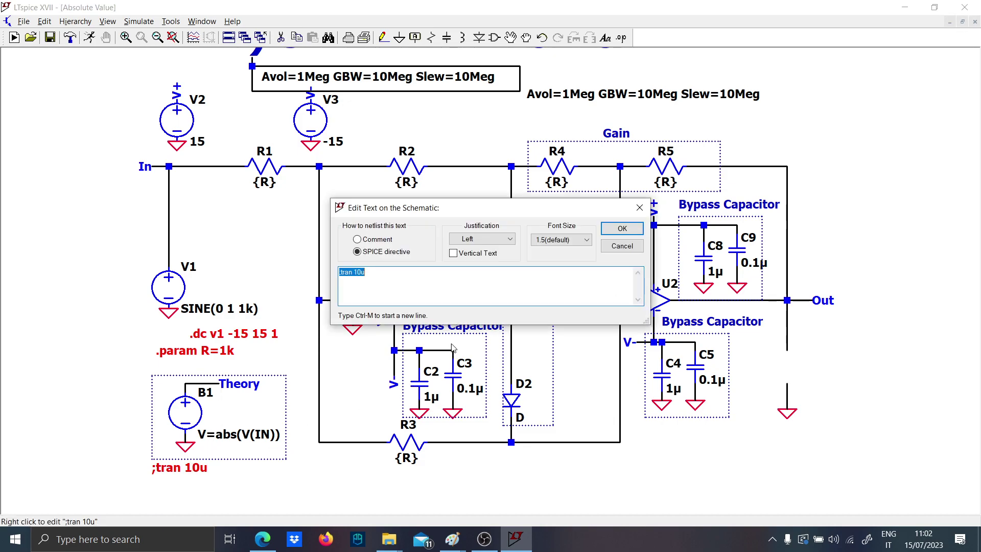
key(Escape)
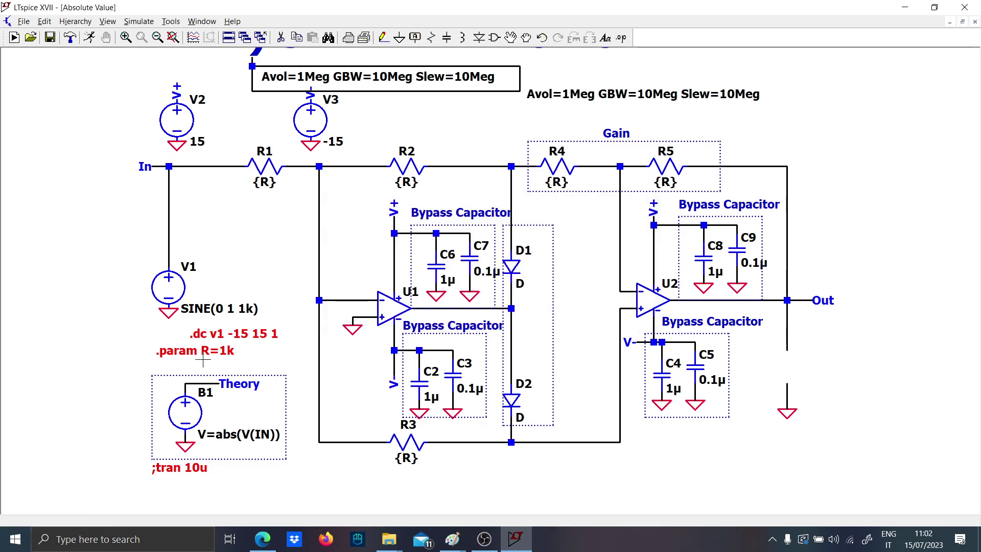
Run the DC sweep and plot the Out and Theory node voltages in the same plot
click(89, 40)
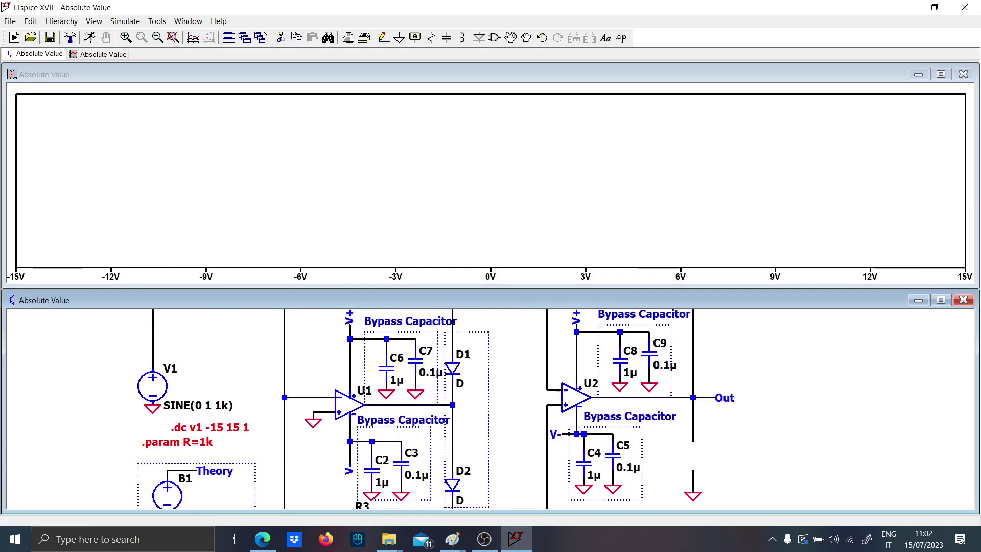
click(713, 402)
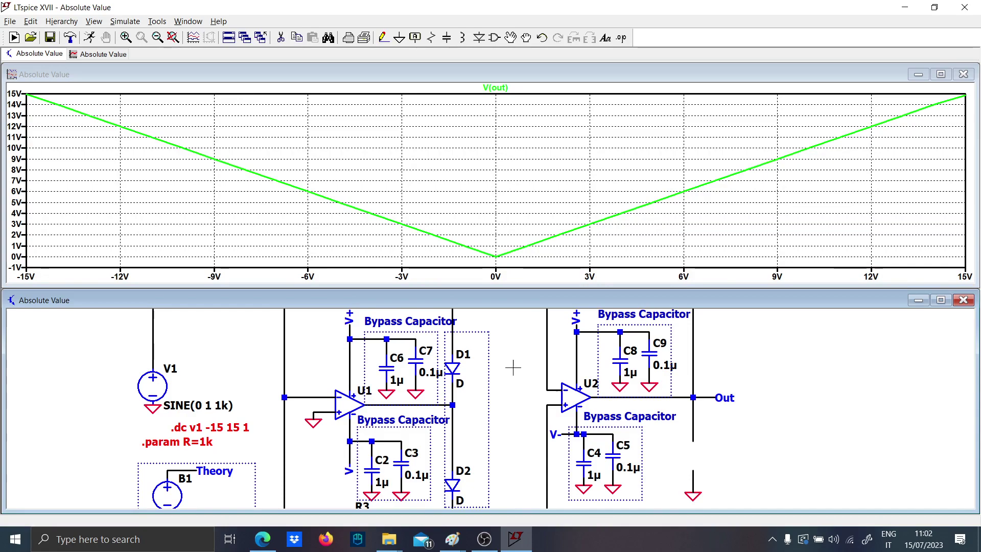
key(space)
click(298, 439)
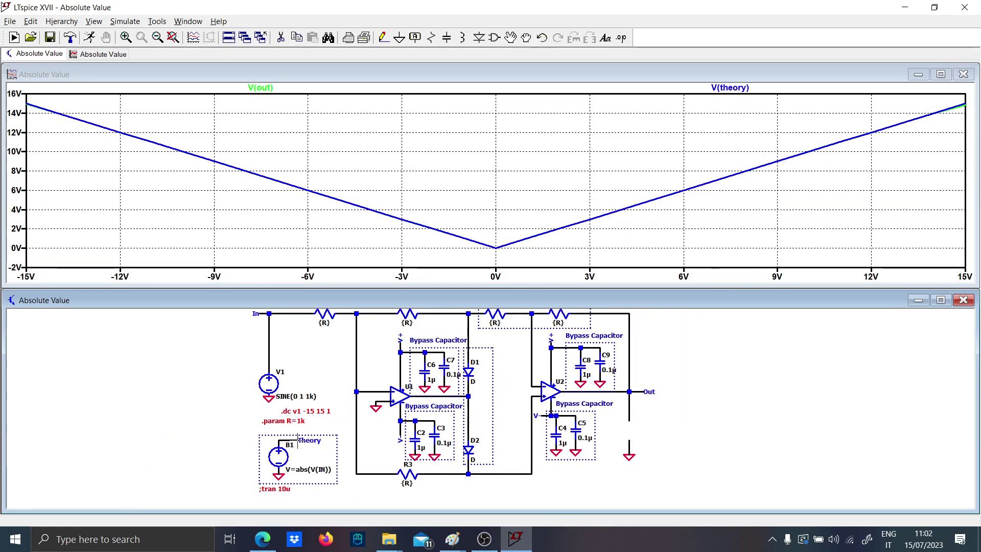
Tile the schematic and plot windows side by side and fit the whole circuit in its window
right_click(746, 40)
click(776, 59)
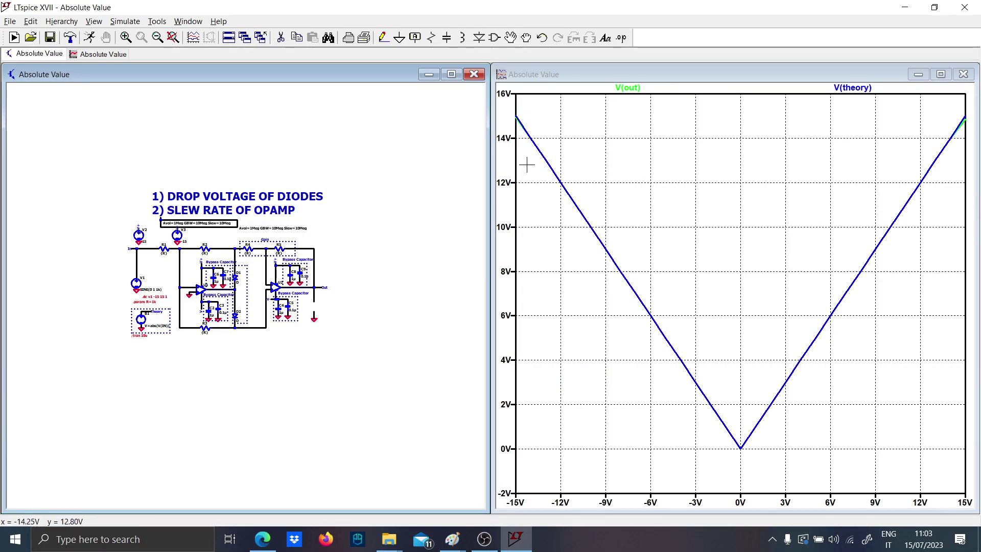
key(space)
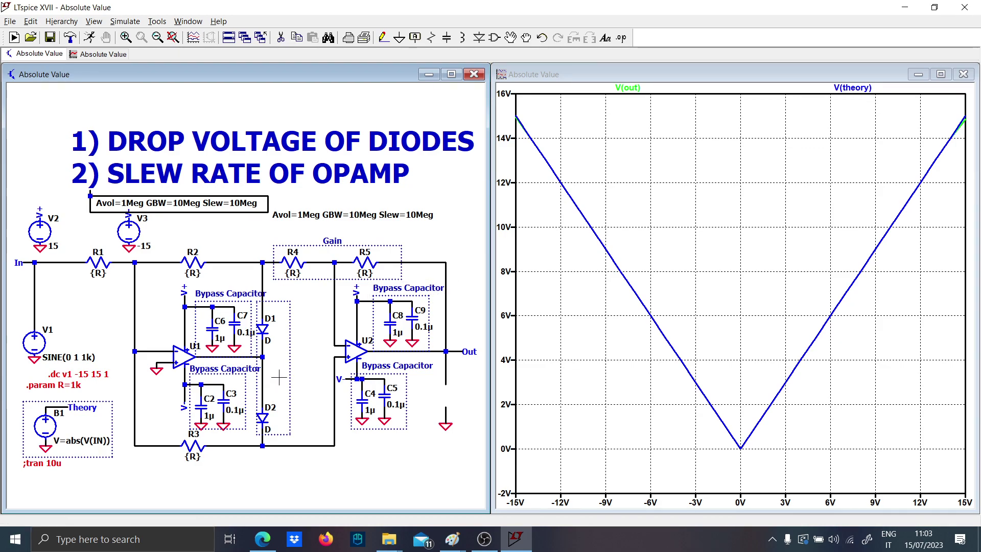
Assign the OnSemi Schottky model 1N5817 to diode D1
scroll(281, 366, up, 3)
right_click(259, 324)
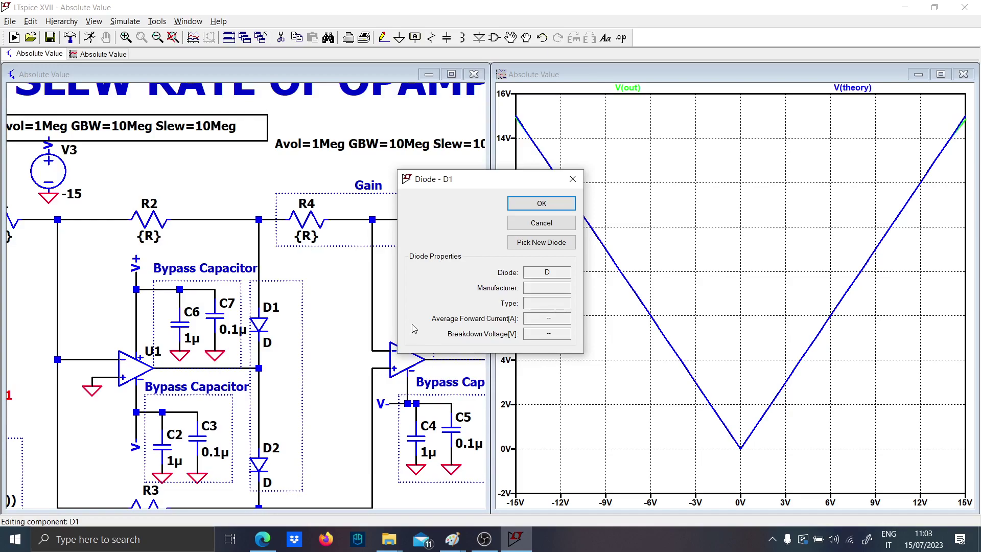
click(536, 243)
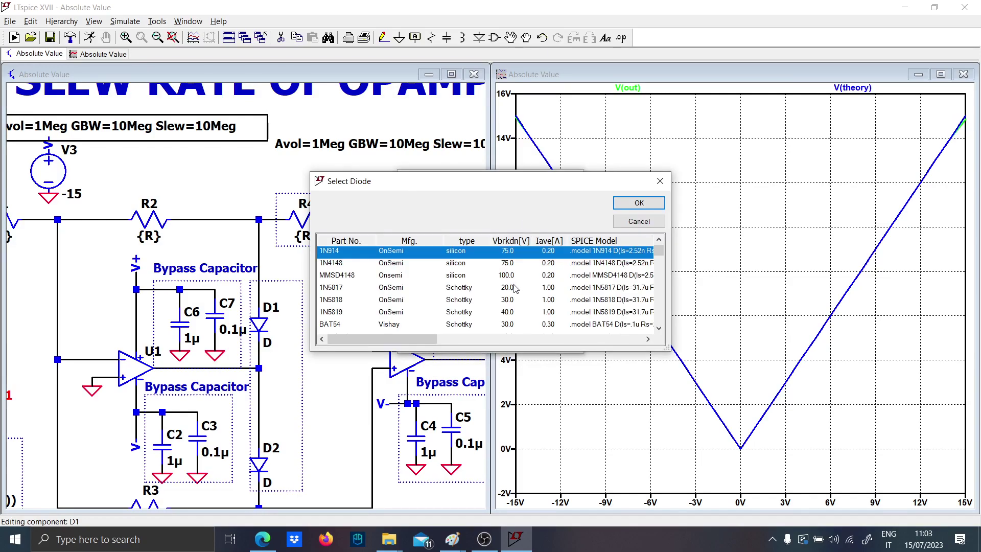
click(516, 289)
click(638, 203)
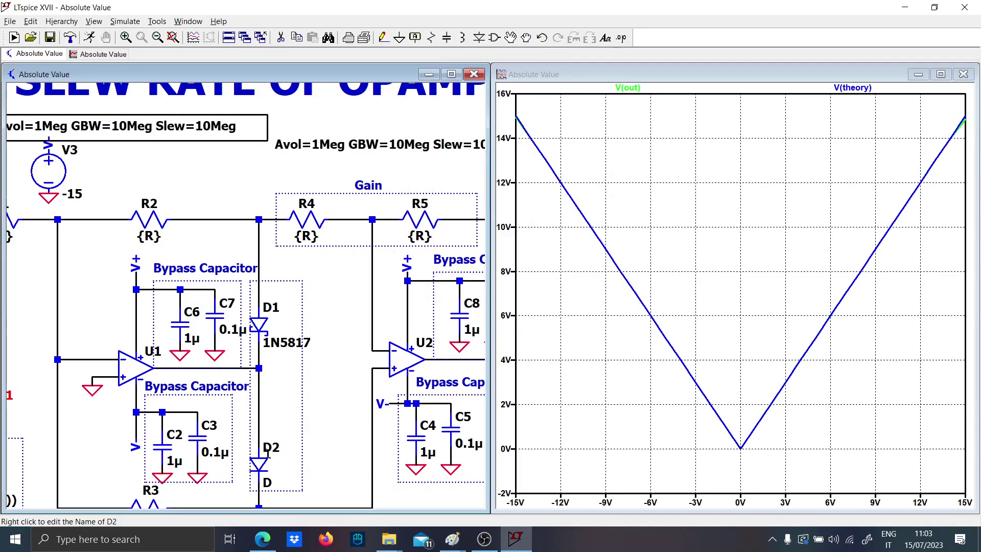
Delete diode D2 and place a copy of the 1N5817 diode D1 in its gap
key(Delete)
click(259, 451)
click(256, 332)
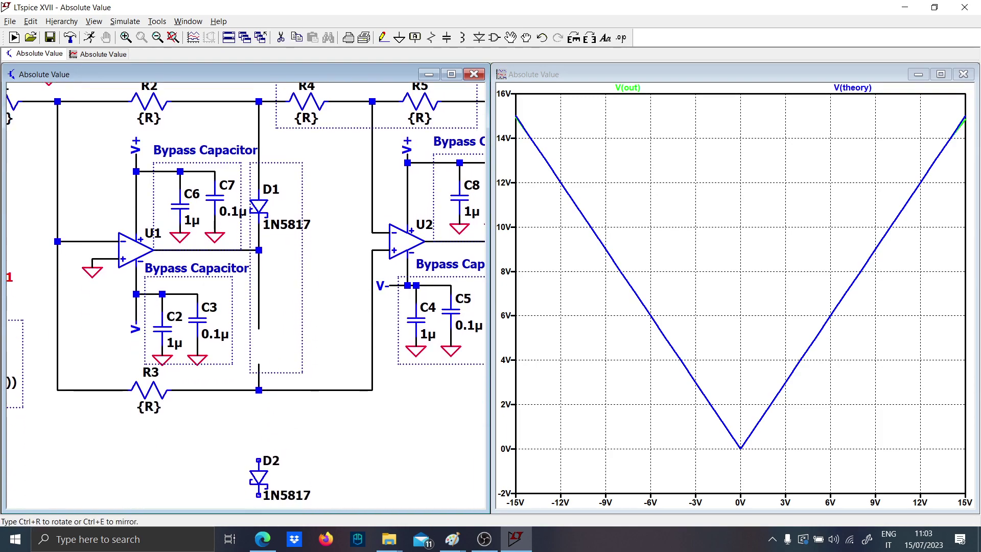
click(257, 353)
key(Escape)
Rerun the DC sweep and compare V(out) with V(theory) on the positive-input slope, around 5.4 V and near 14 to 15 V
click(90, 38)
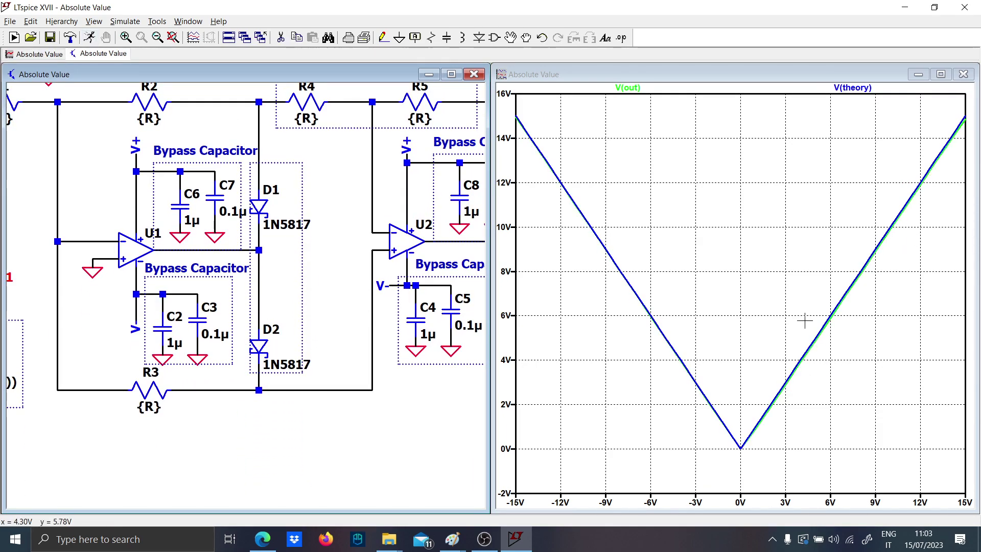
drag(792, 371, 903, 207)
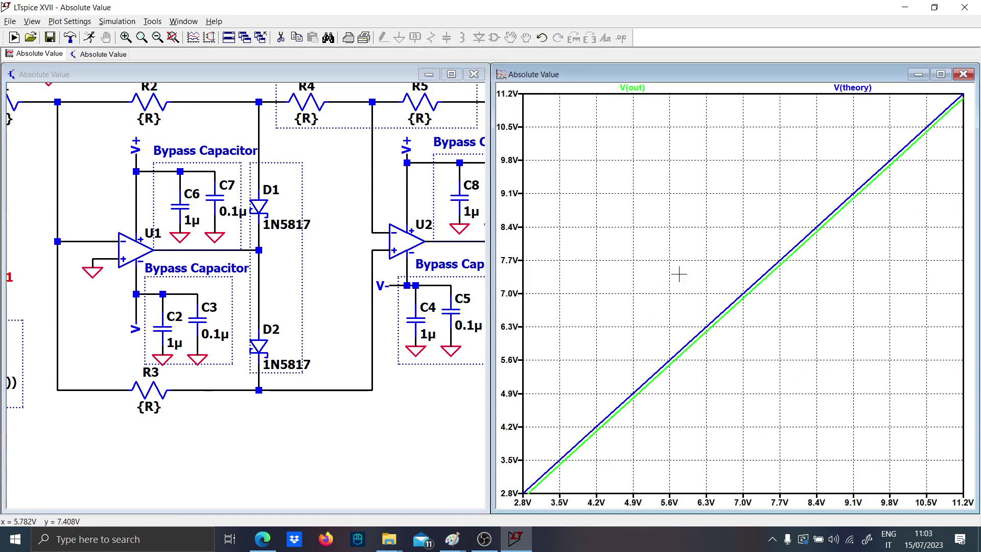
drag(651, 338, 701, 411)
drag(604, 247, 654, 309)
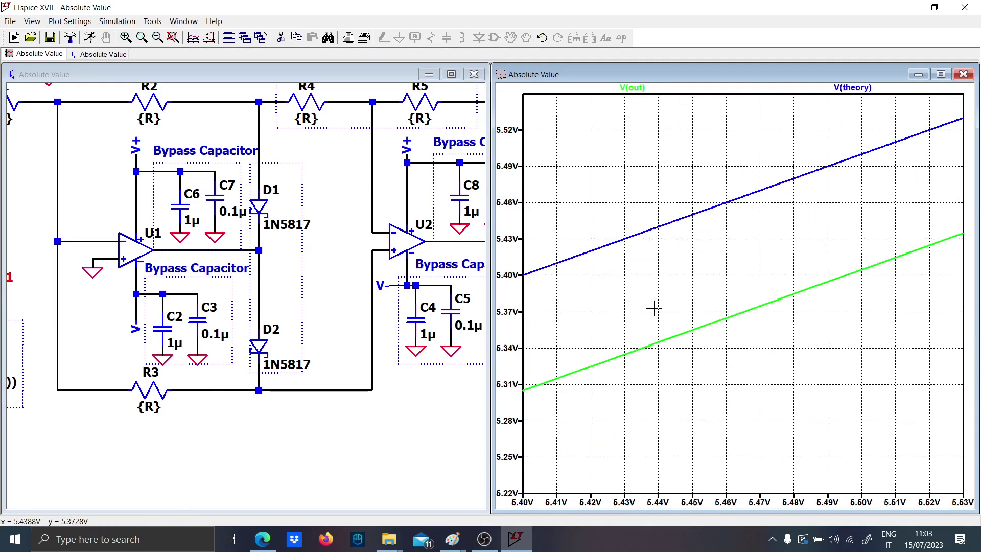
right_click(654, 280)
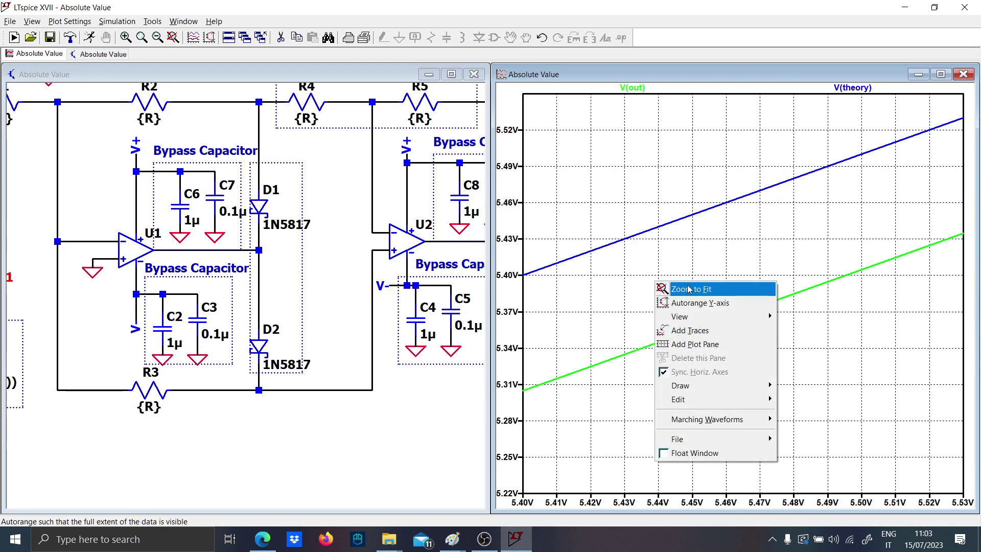
click(667, 287)
drag(950, 138, 963, 109)
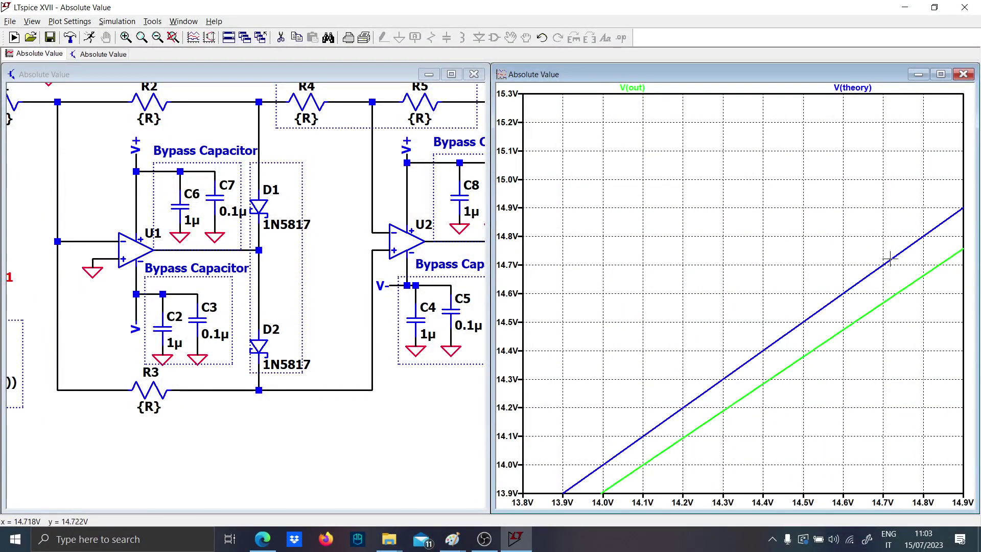
right_click(749, 304)
click(761, 310)
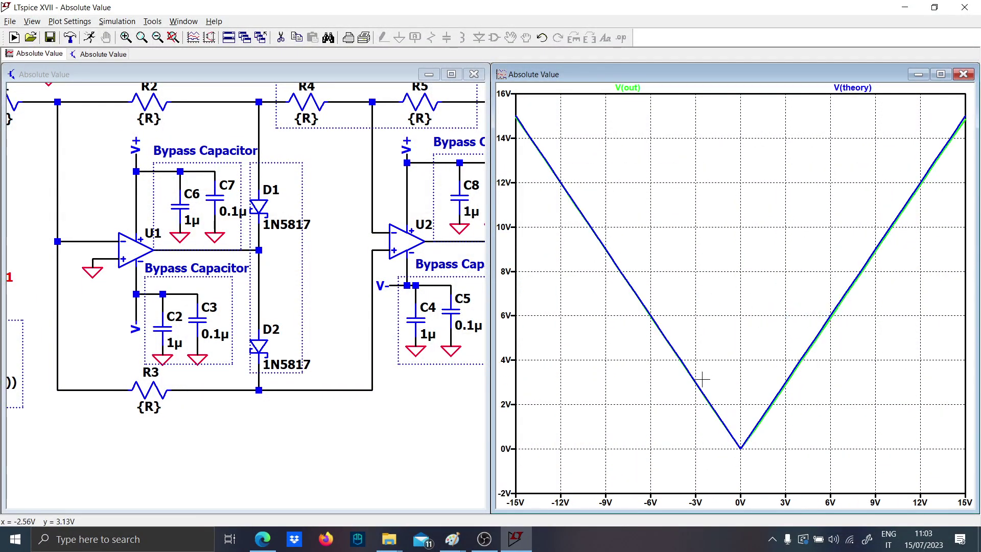
Compare V(out) with V(theory) close up on the negative-input slope and around a 9.9 V input, restoring the full plot range
drag(520, 125, 612, 252)
drag(573, 172, 722, 306)
right_click(701, 215)
click(753, 280)
drag(834, 289, 931, 190)
drag(783, 204, 796, 259)
drag(713, 301, 729, 416)
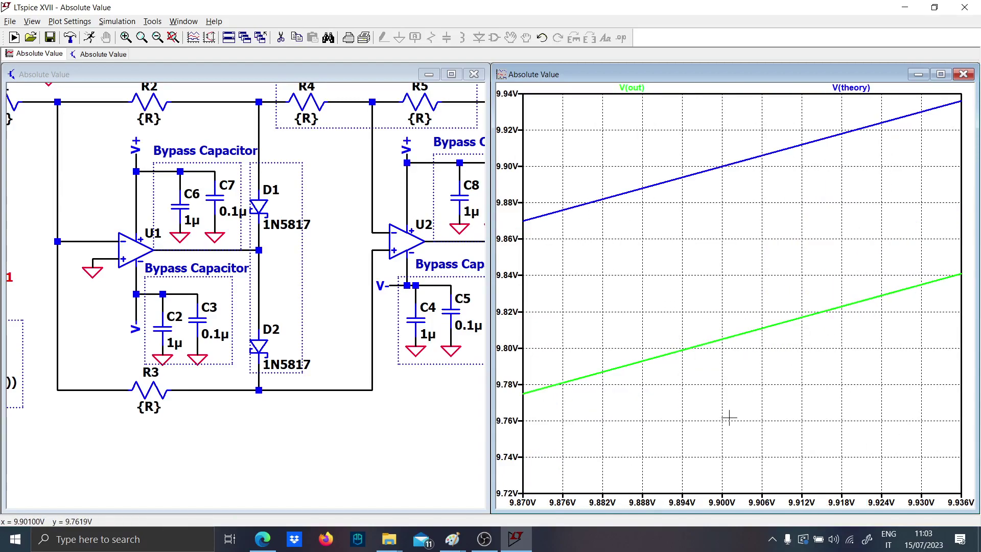
right_click(682, 287)
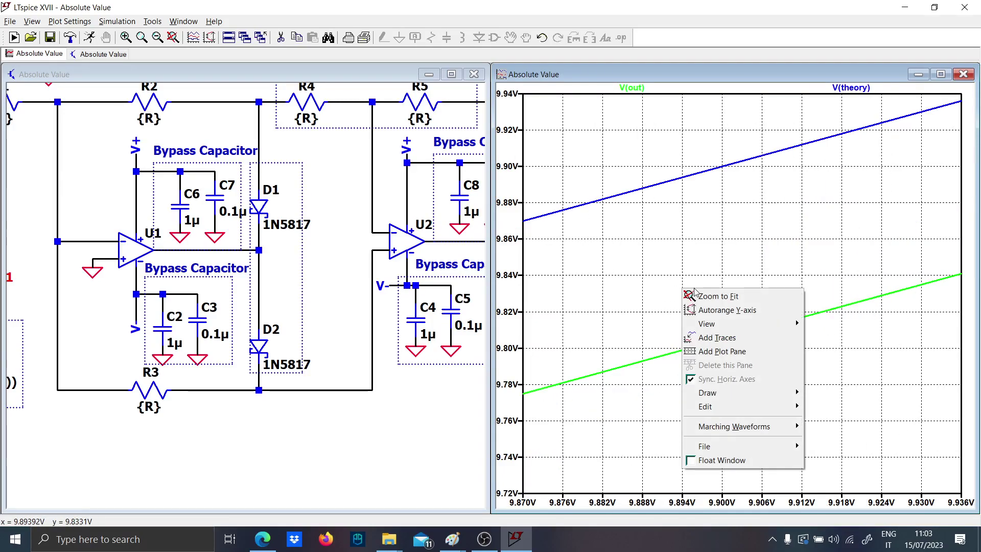
click(705, 294)
Check D2's diode properties and the list of available diode models, keeping 1N5817
right_click(265, 344)
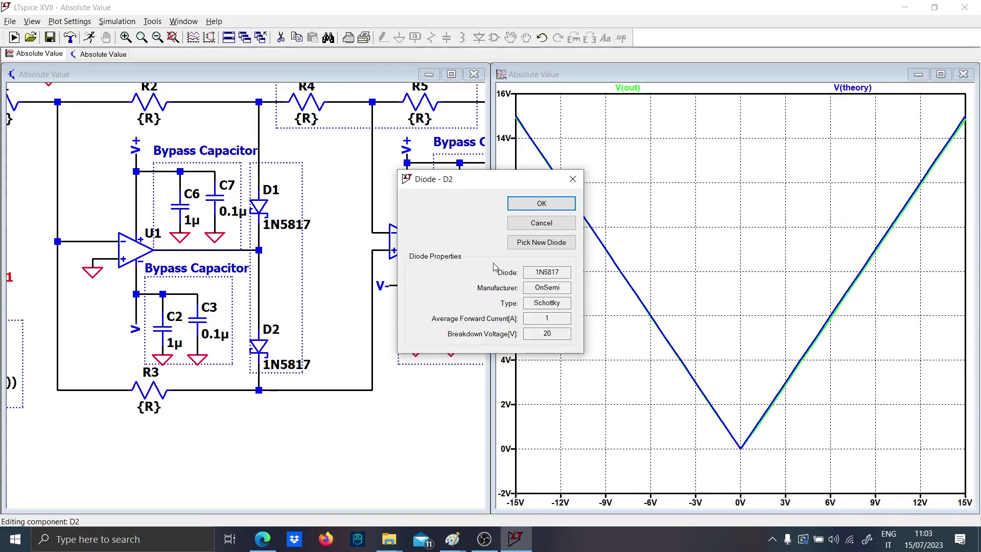
click(540, 181)
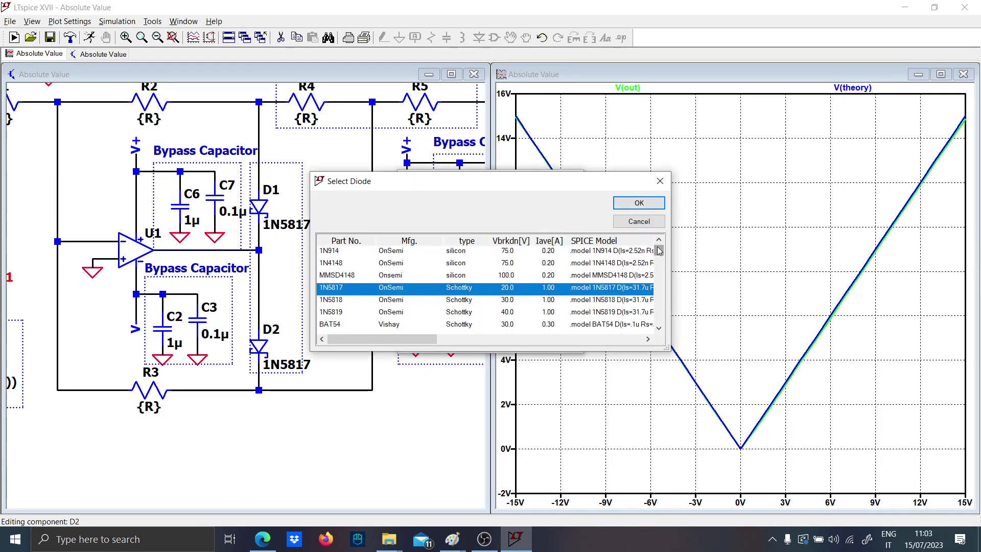
double_click(321, 291)
key(Return)
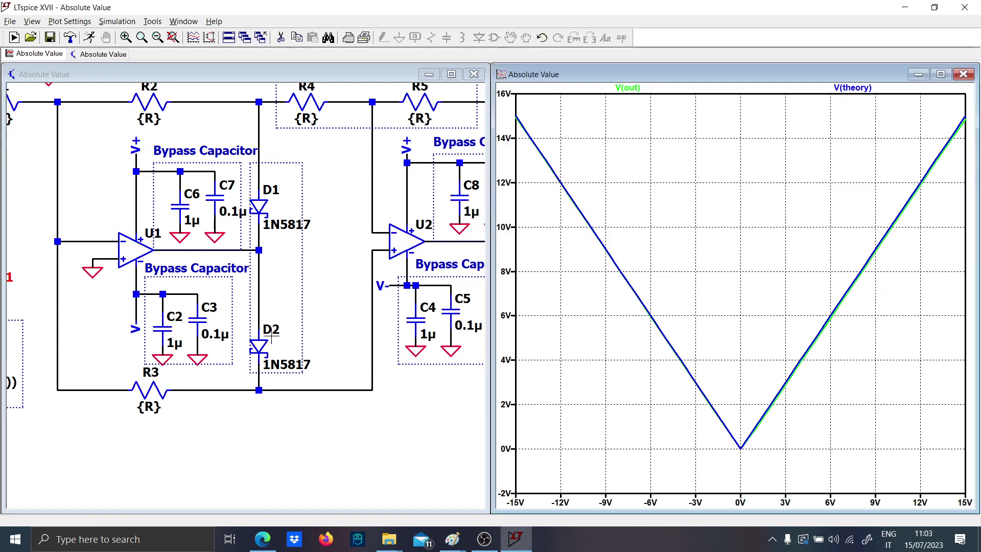
Undo the replacement of D1 and D2 with the 1N5817 model
click(279, 346)
key(F9)
key(F9)
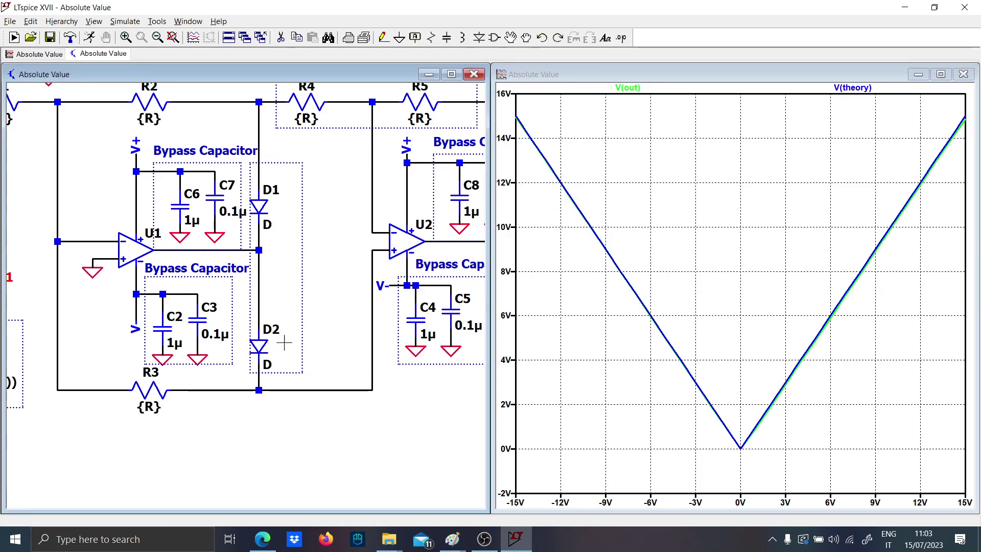
Rerun the DC sweep with the default diodes and compare V(out) with V(theory) close up around an 8.55 V input
click(89, 37)
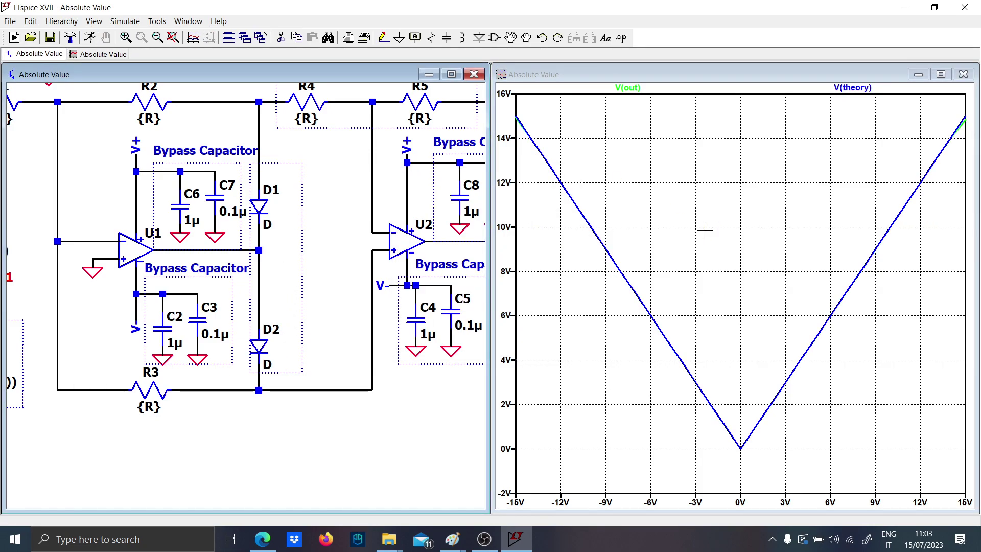
right_click(728, 240)
click(769, 249)
drag(868, 255, 888, 281)
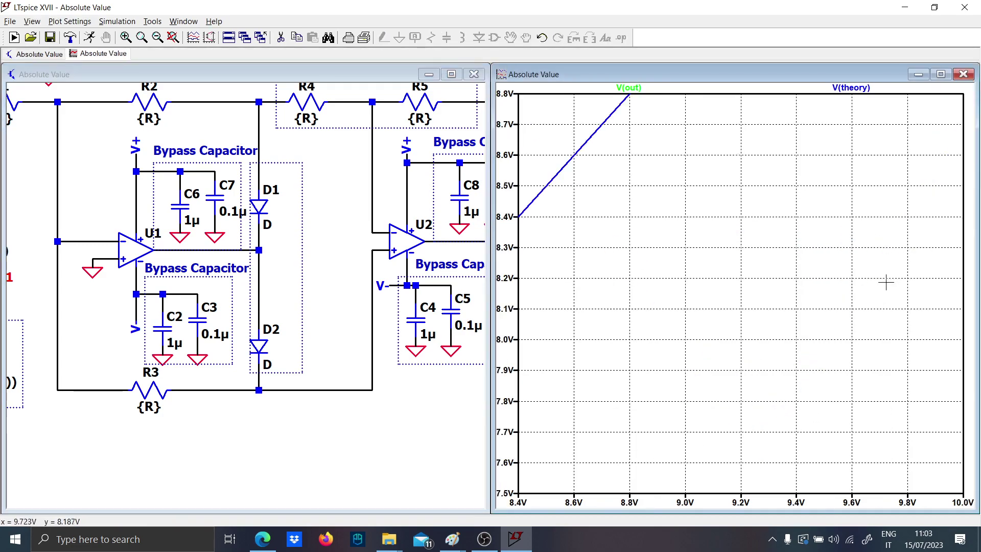
drag(551, 158, 638, 238)
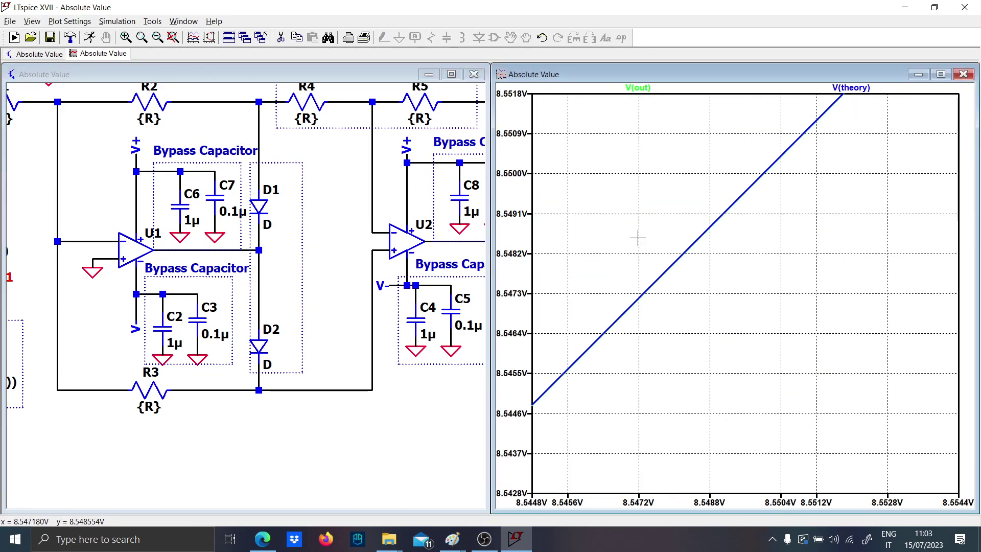
right_click(644, 242)
click(691, 250)
Delete the wires above and below diodes D1 and D2, leaving both diodes disconnected
scroll(294, 296, up, 2)
scroll(271, 306, down, 4)
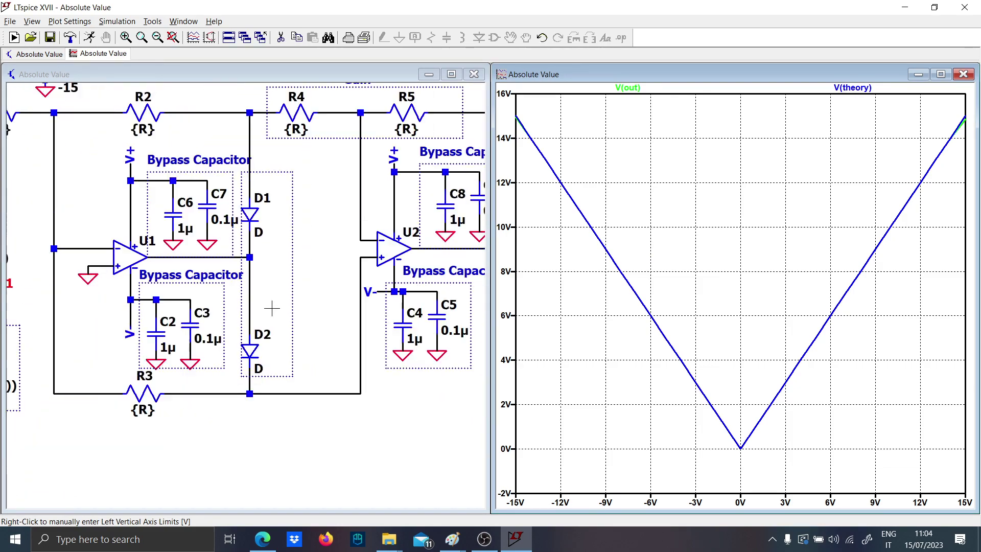
click(271, 313)
scroll(271, 313, up, 3)
key(Delete)
click(246, 339)
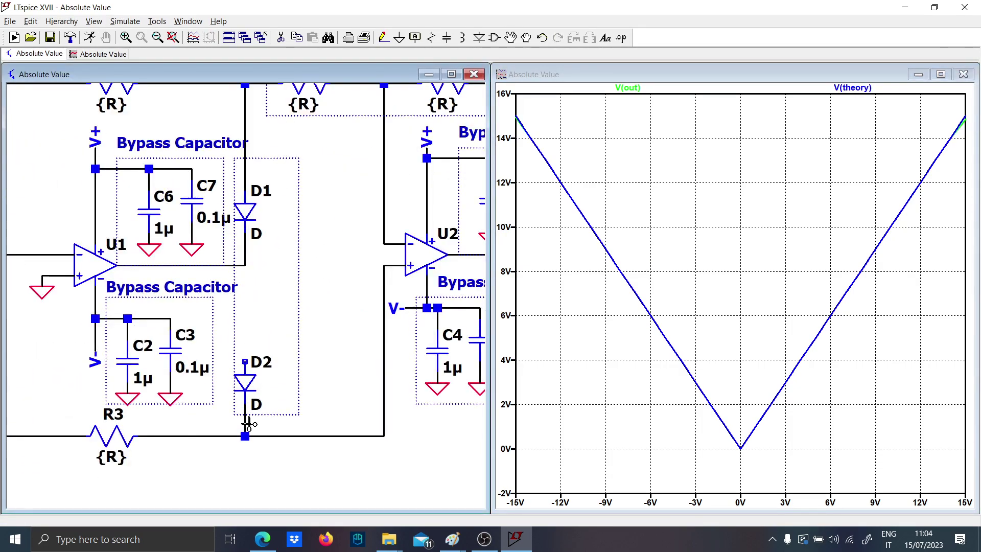
click(245, 428)
click(247, 253)
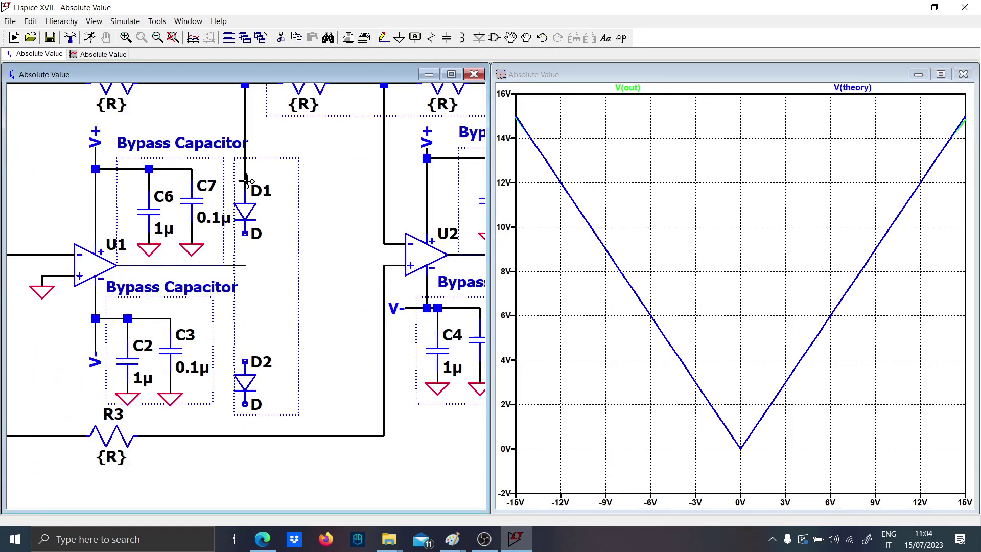
click(247, 169)
Rotate diode D1 by 180 degrees and place it slightly to the right of its former position
click(245, 193)
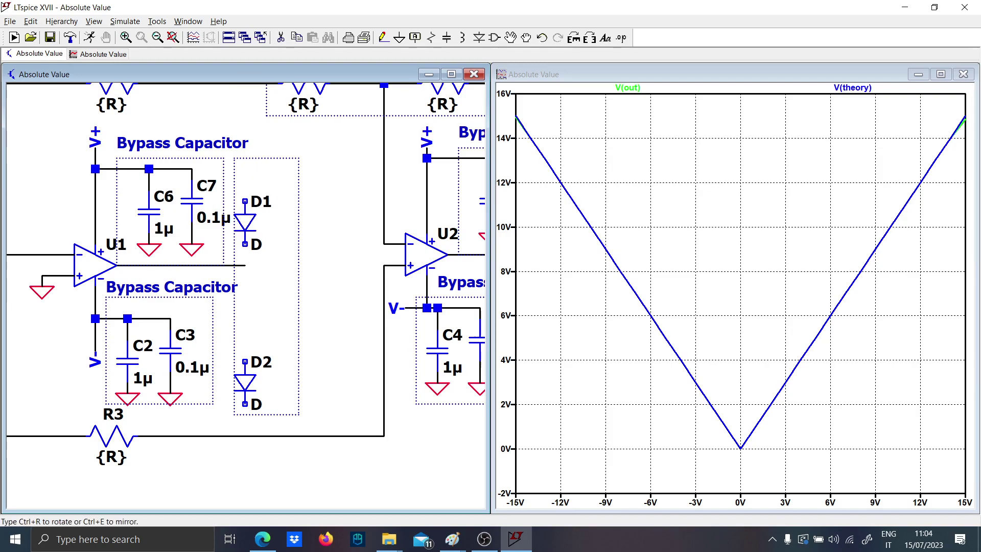
key(ctrl+r)
key(ctrl+r)
click(255, 201)
key(Escape)
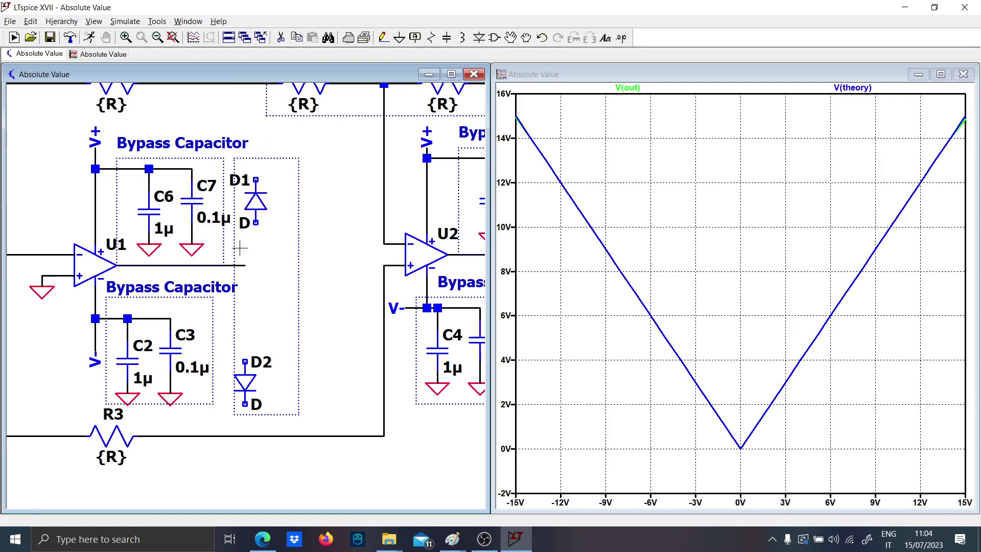
Wire U1's output up through the reversed D1 to the line between R2 and R4
key(F3)
click(245, 266)
click(255, 265)
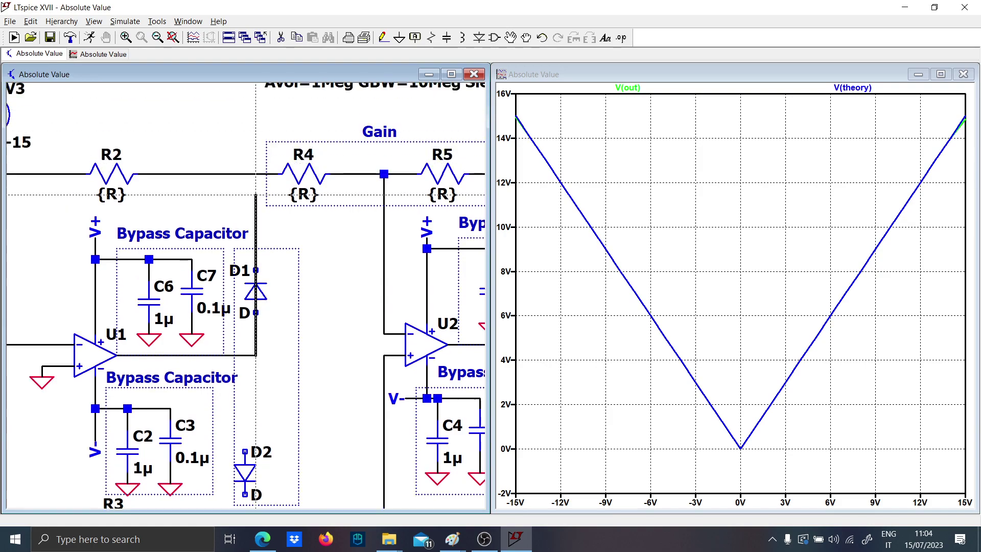
click(255, 173)
key(Escape)
Rotate diode D2 by 180 degrees and place it in line below D1
scroll(283, 322, down, 1)
drag(282, 322, 293, 281)
key(F7)
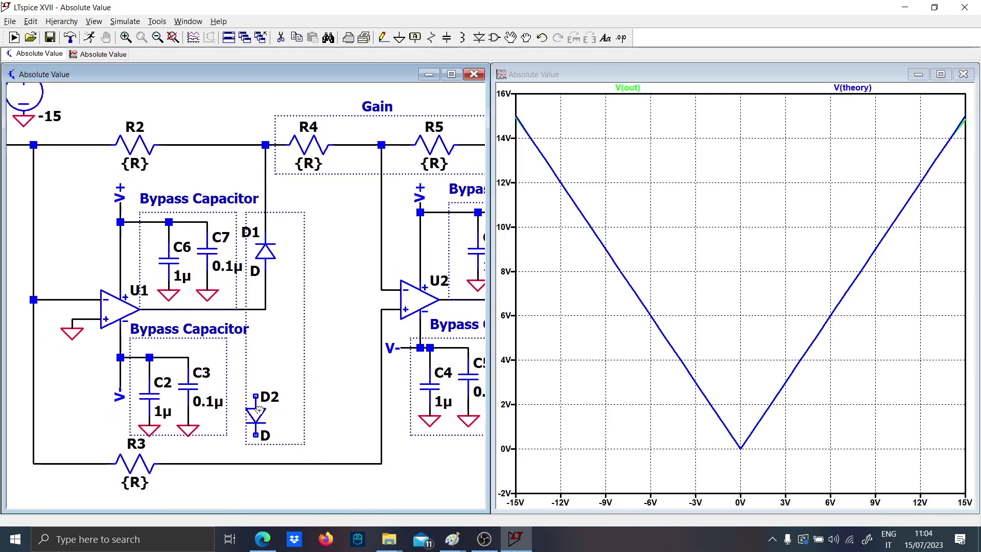
click(256, 413)
key(ctrl+r)
key(ctrl+r)
click(265, 406)
key(Escape)
Wire the line right of R3 up through D2 to U1's output and rerun the DC sweep
key(F3)
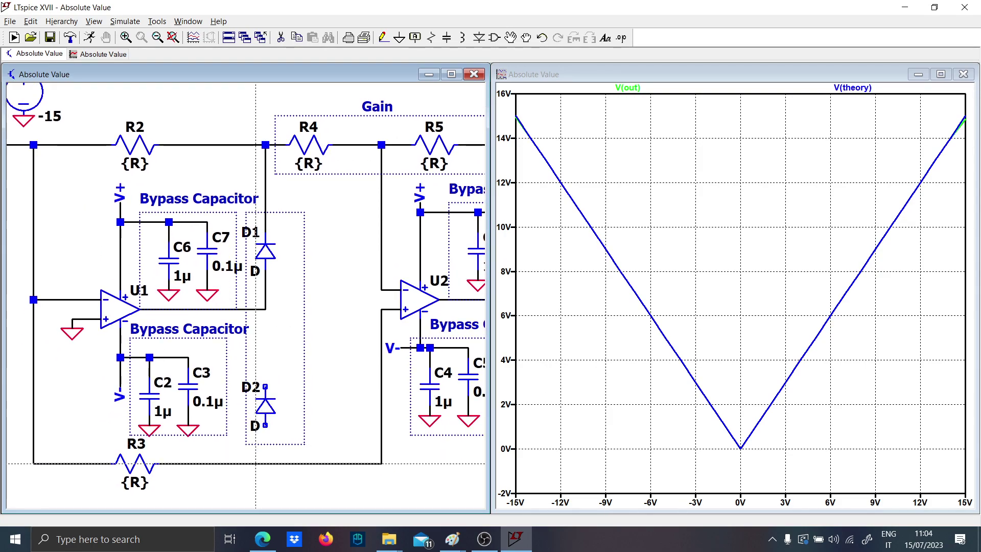
click(265, 463)
click(266, 309)
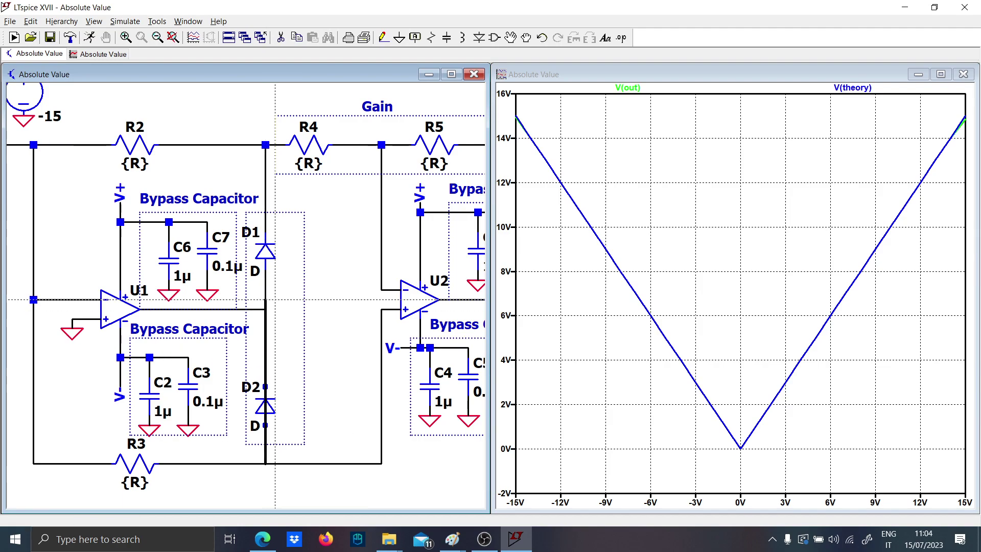
key(Escape)
click(90, 37)
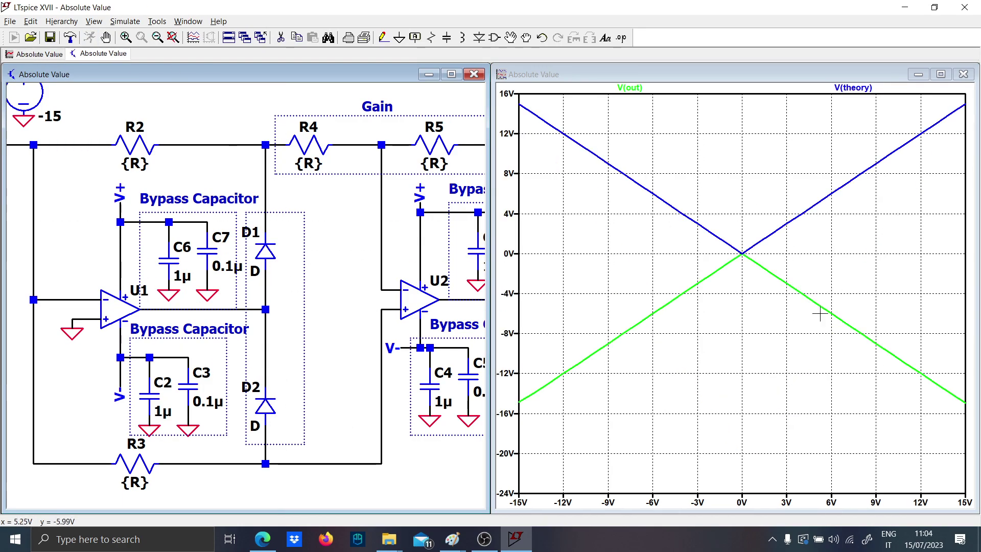
Plot only the voltage at the Out node for the circuit with reversed diodes
double_click(266, 308)
drag(335, 316, 164, 307)
click(416, 289)
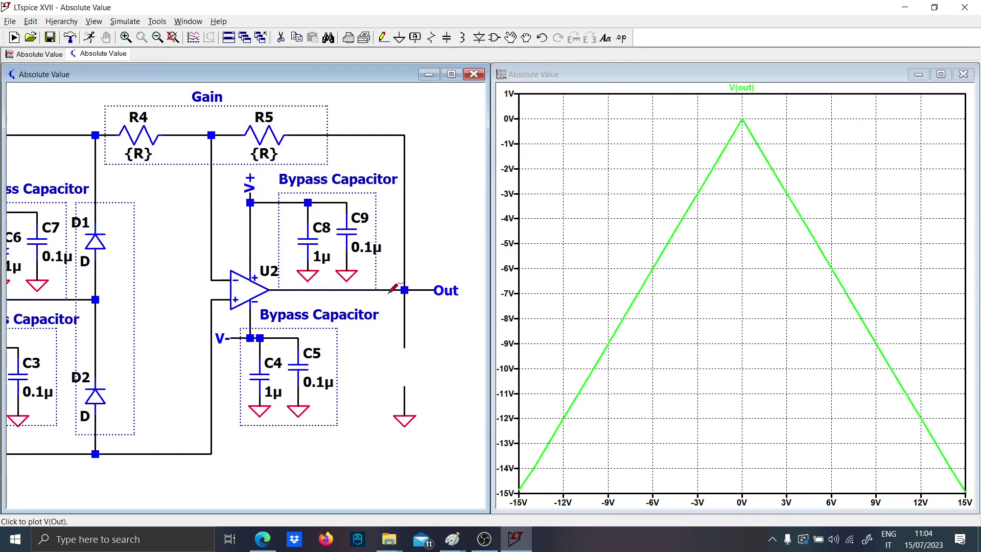
Change the value of behavioural source B1 to V=-abs(V(IN))
drag(191, 433, 458, 367)
right_click(60, 379)
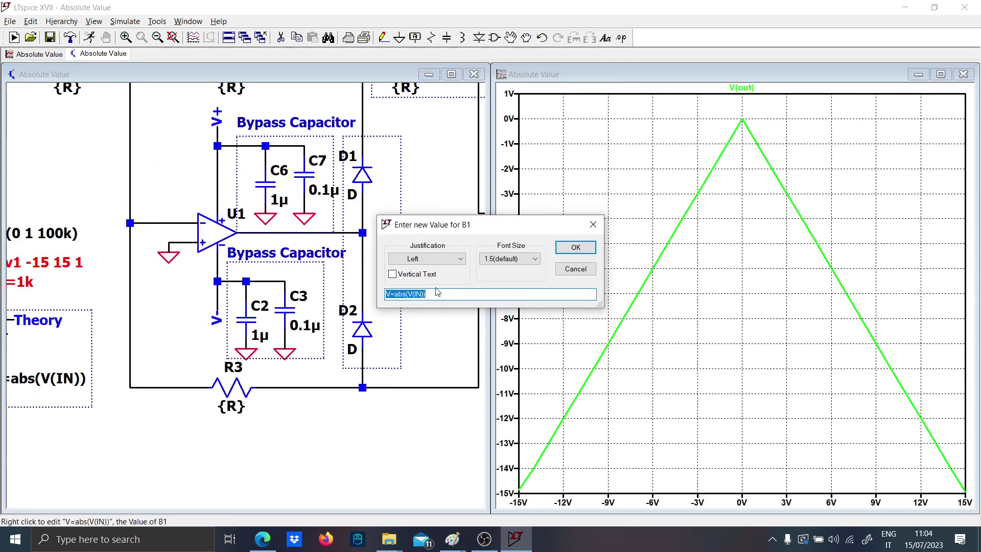
click(392, 296)
text(-)
key(Return)
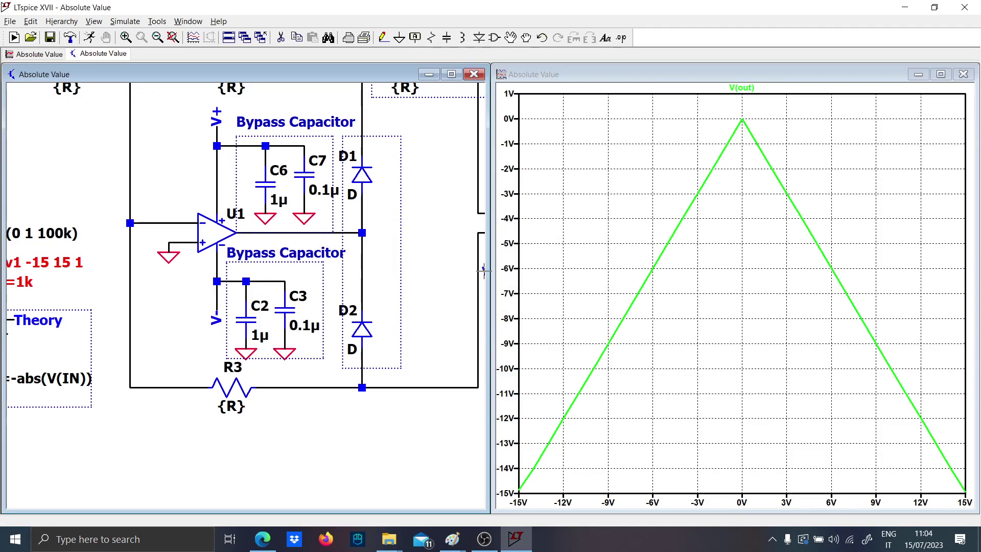
Rerun the DC sweep and add the Theory node's voltage to the plot alongside the output
click(89, 38)
scroll(149, 356, up, 1)
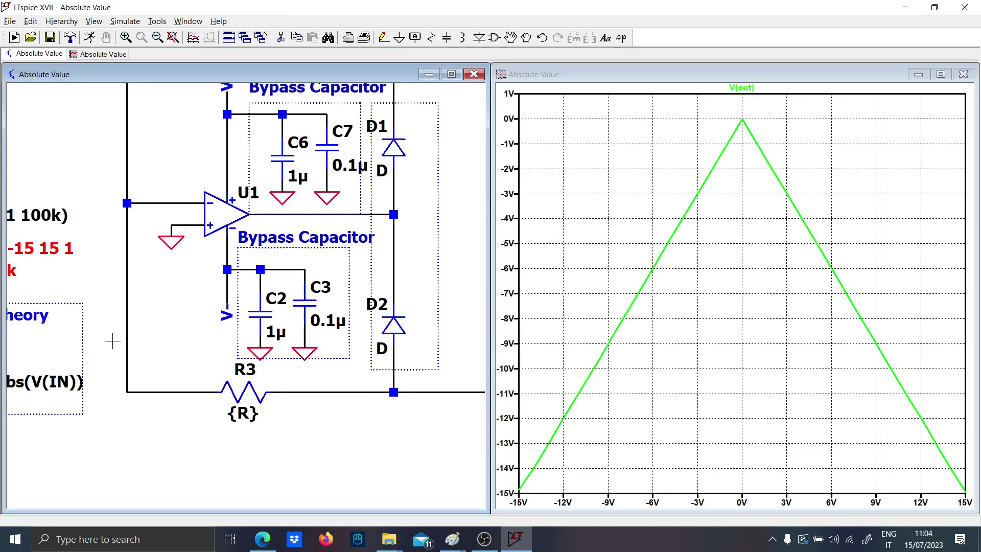
drag(114, 341, 203, 324)
click(211, 313)
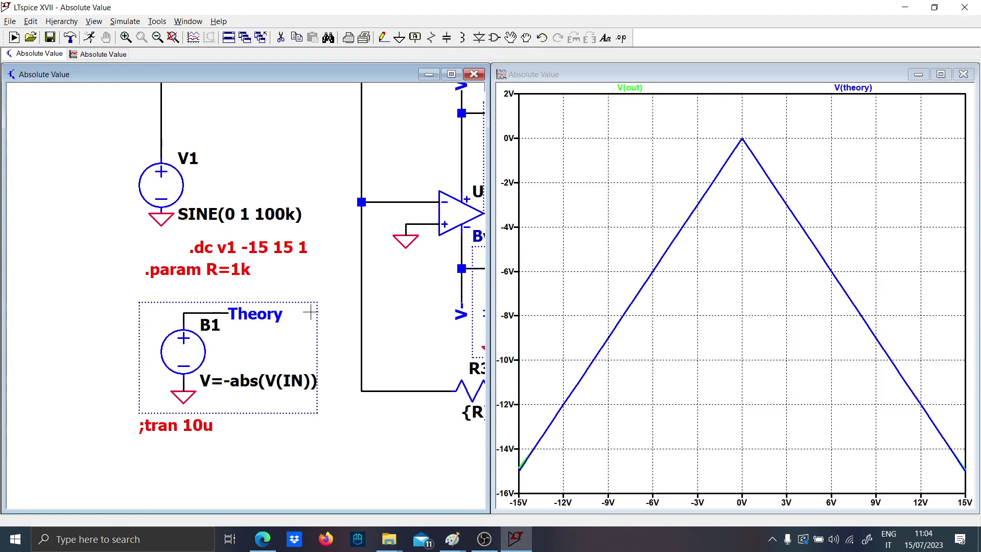
drag(345, 328, 221, 335)
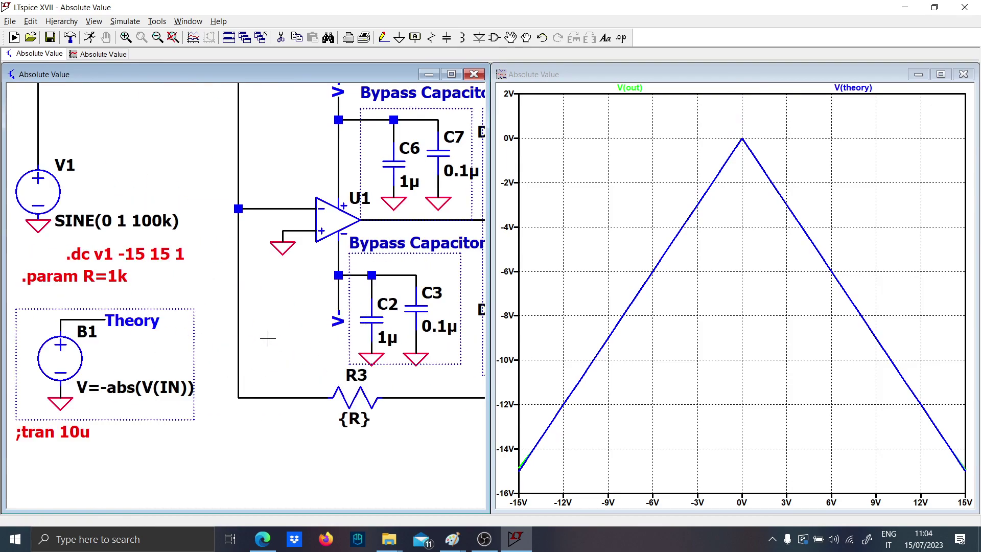
Undo the sign change in B1's expression
key(ctrl+z)
scroll(308, 348, down, 1)
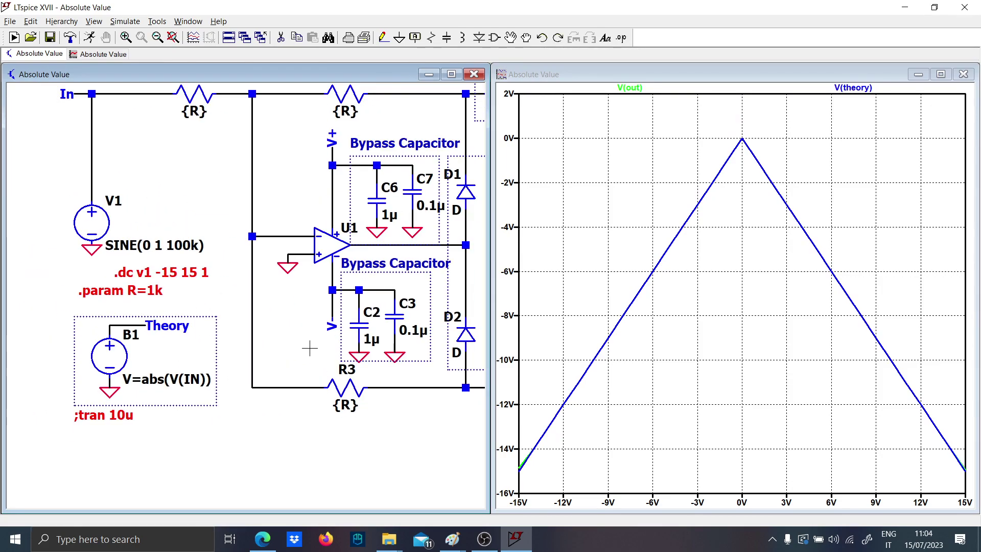
drag(309, 343, 205, 349)
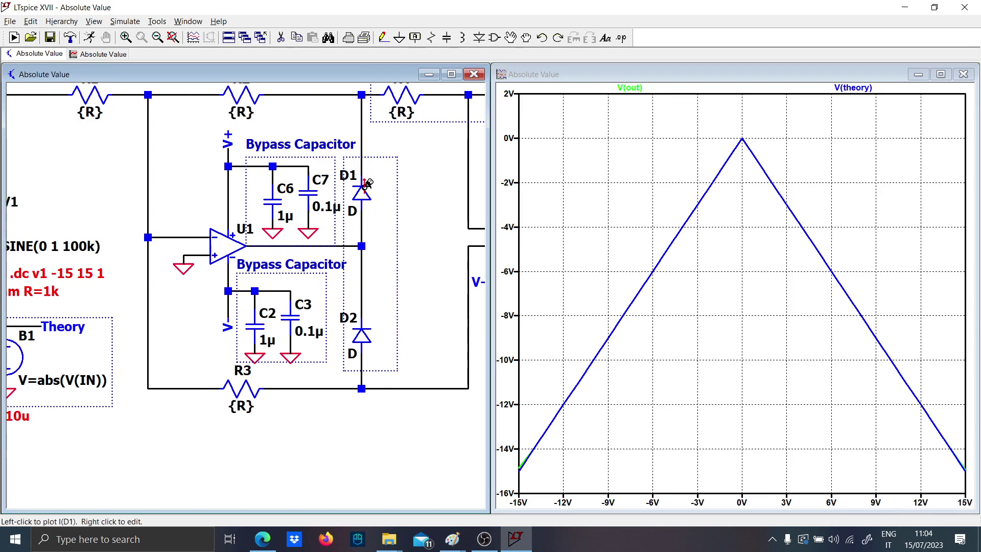
Delete the wires above and below D2 and rotate the diode by 180 degrees
key(F5)
click(362, 307)
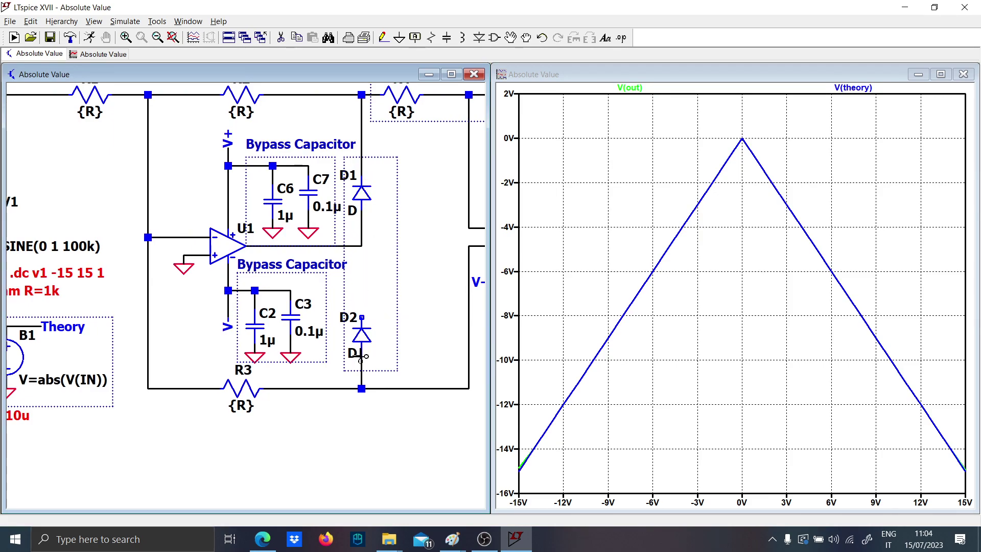
key(F7)
click(362, 331)
key(ctrl+e)
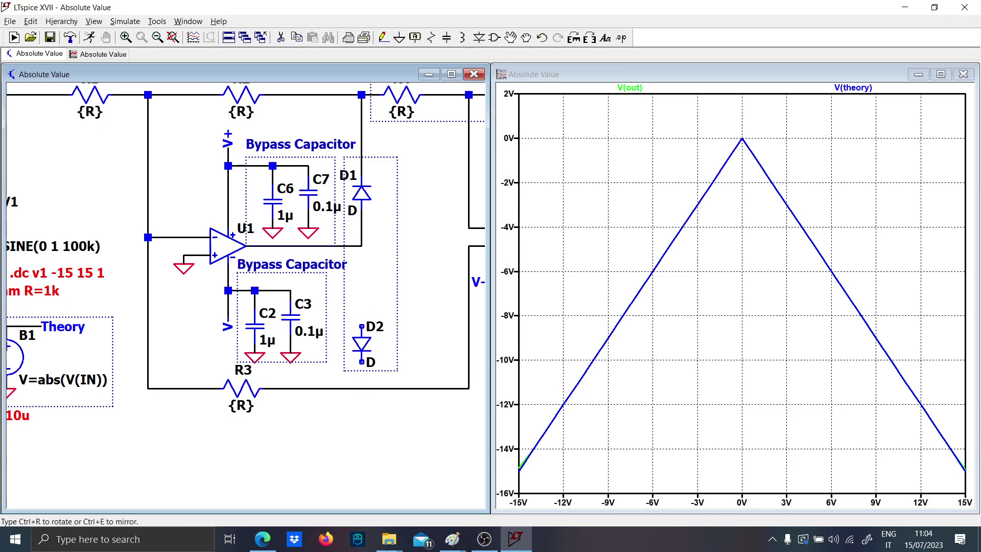
Wire D2 between the line right of R3 and U1's output, and rerun the DC sweep with only D1 reversed
key(F3)
click(362, 388)
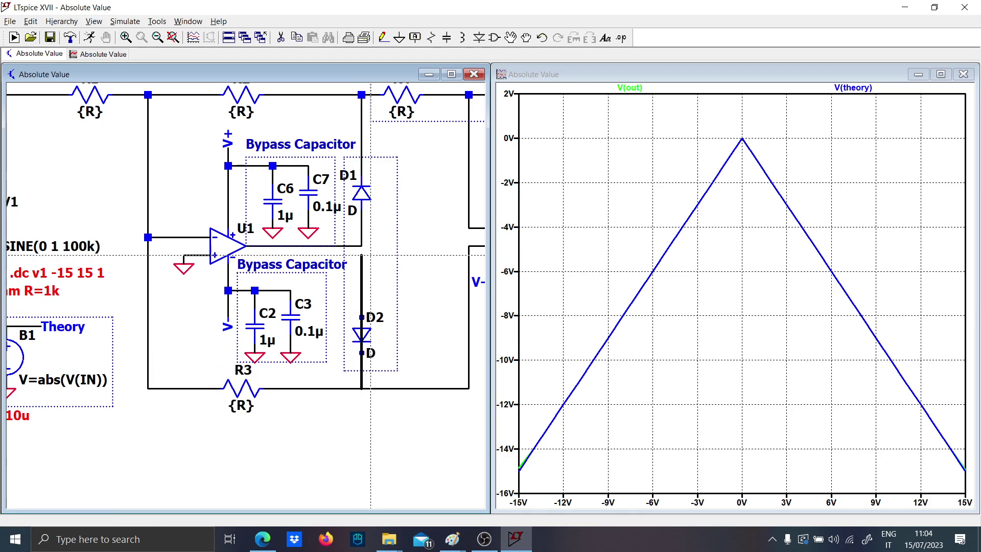
click(362, 246)
key(Escape)
click(90, 37)
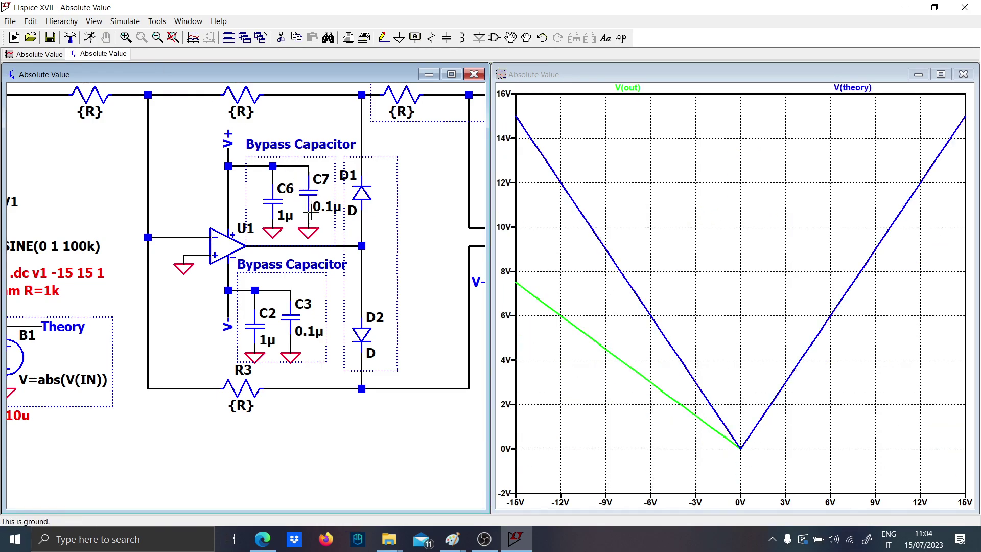
Plot only the voltage at the Out node and examine the circuit around U1 and the two diodes
drag(373, 250, 160, 252)
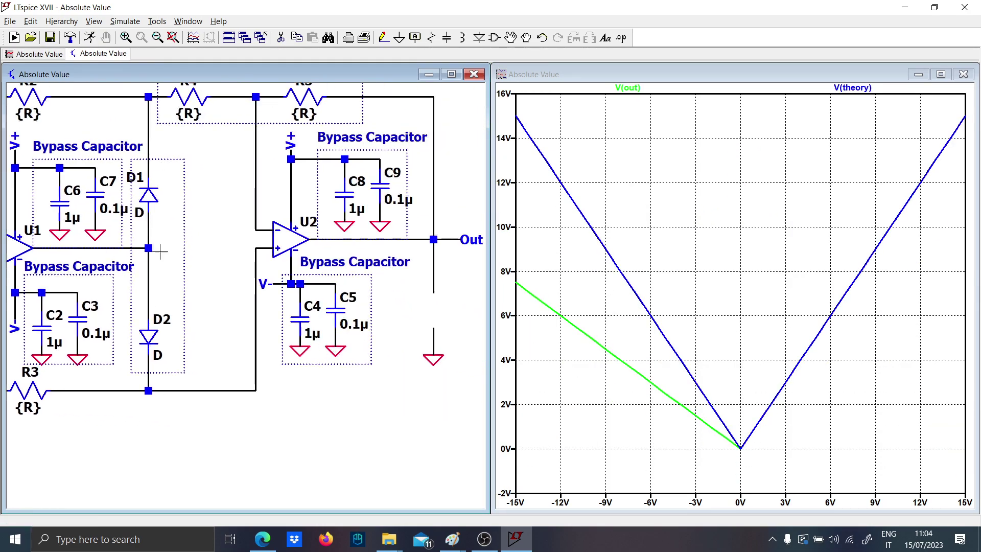
click(458, 239)
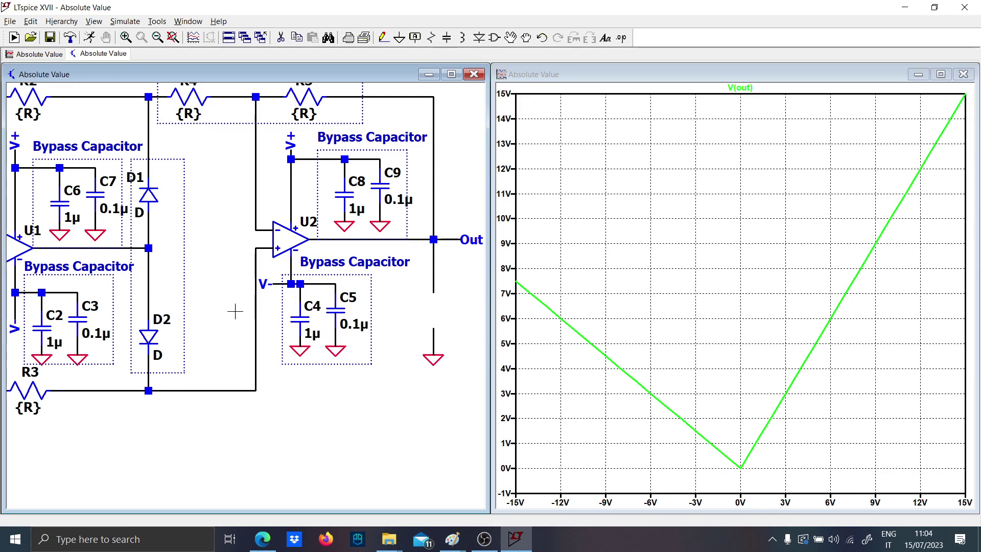
drag(188, 327, 410, 346)
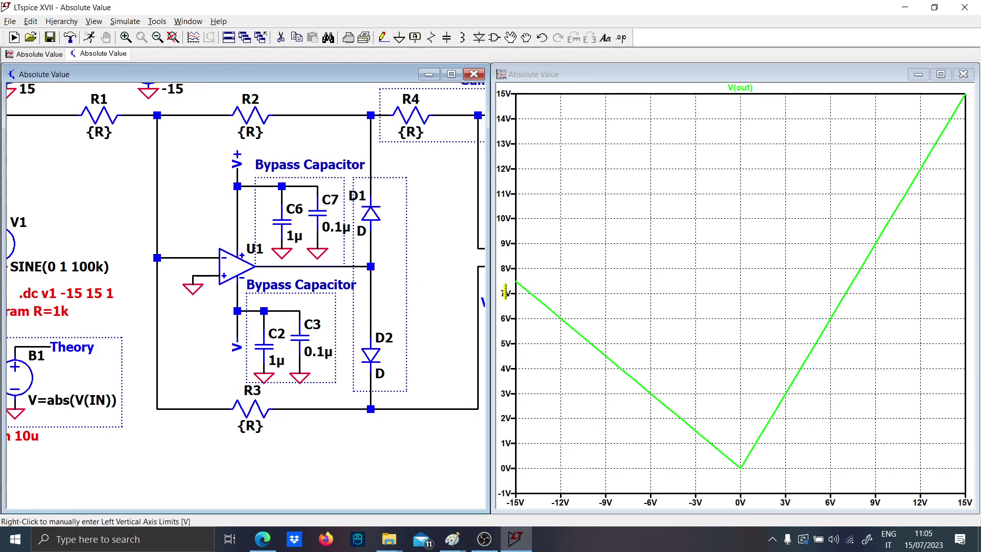
drag(379, 314, 304, 351)
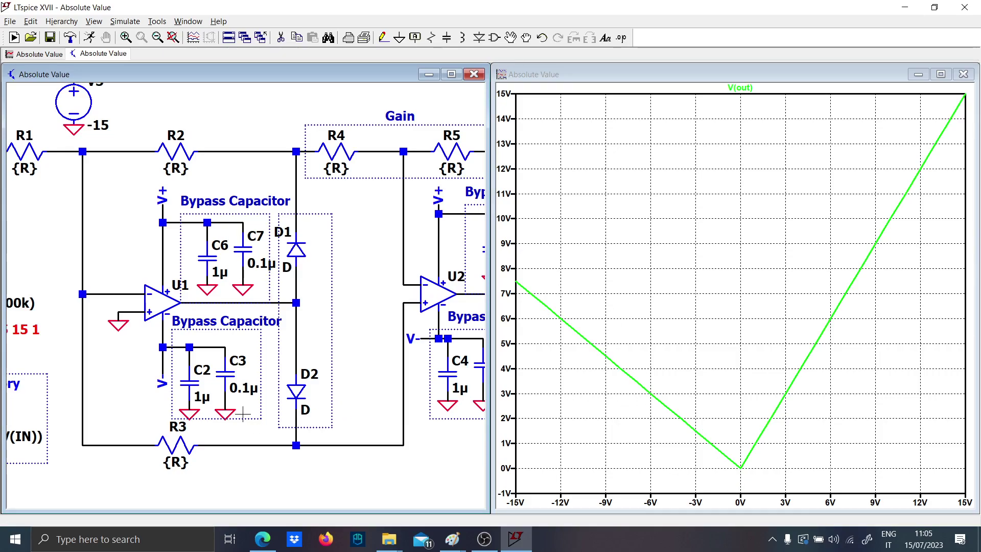
drag(416, 251, 376, 248)
Undo the last D2 rotation and rewiring, and rerun the DC sweep
key(F5)
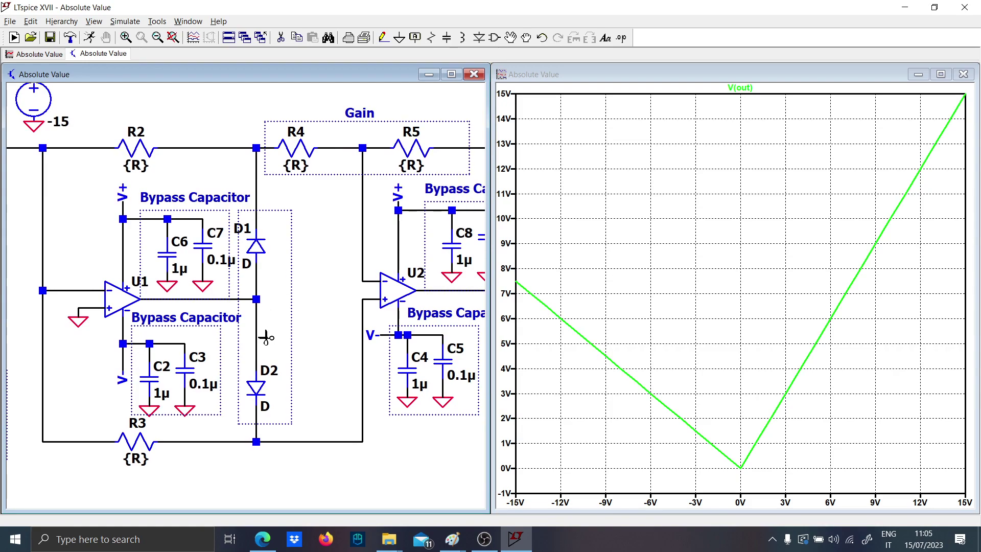
key(F9)
key(F9)
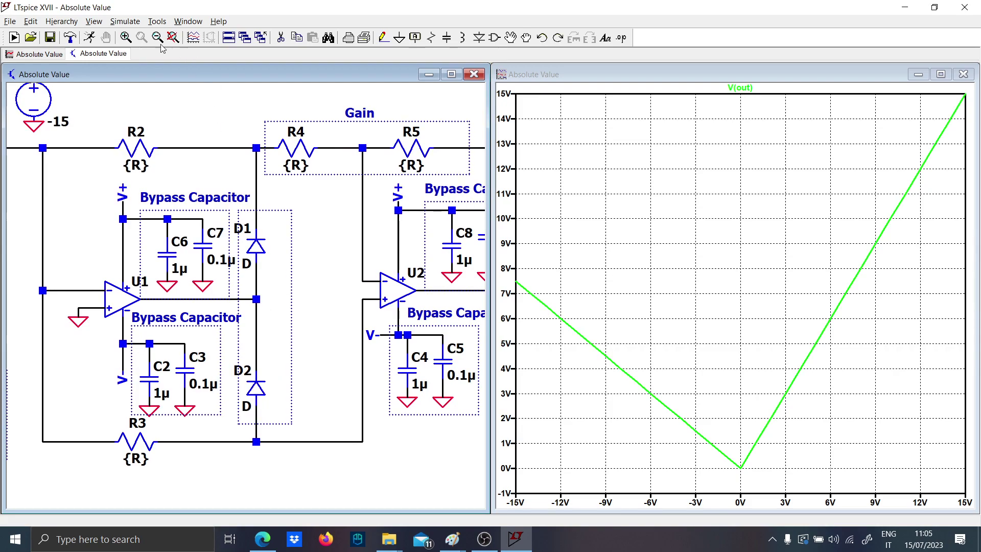
click(90, 38)
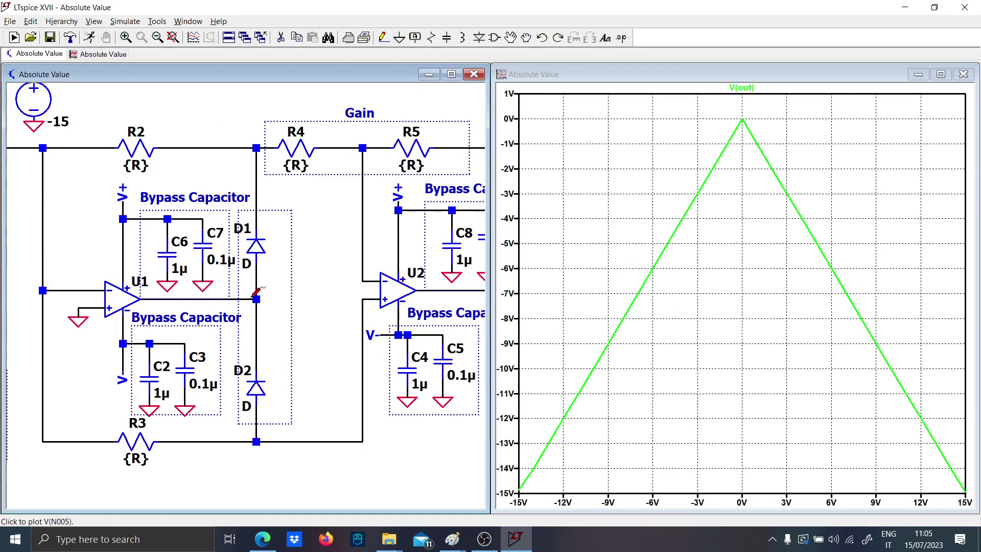
Delete the wires above and below D1 and D2, leaving both diodes disconnected
key(F5)
click(256, 334)
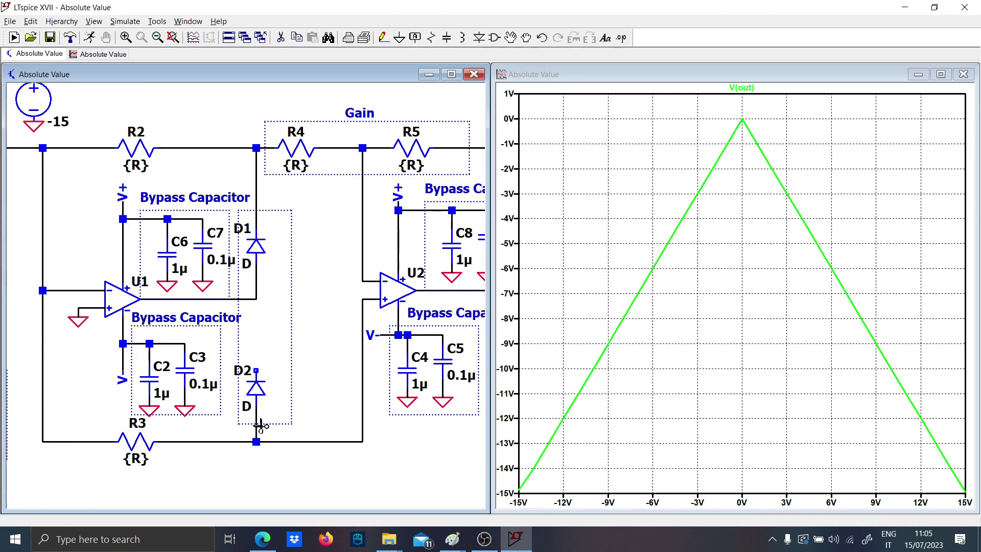
click(257, 424)
click(257, 198)
key(Escape)
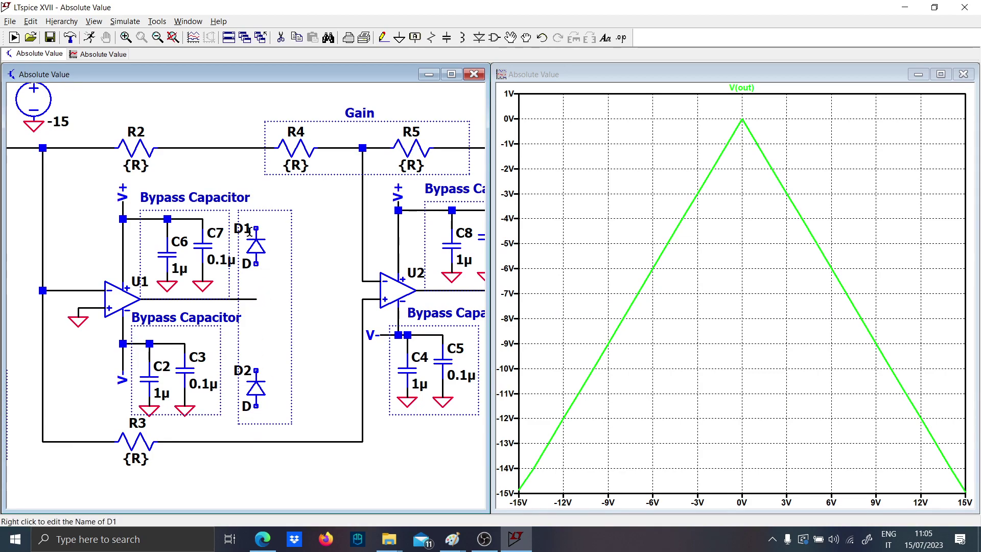
Rotate D1 and D2 by 180 degrees so both point downward, placing them in line with the end of U1's output wire
key(F7)
click(256, 250)
key(ctrl+r)
key(ctrl+r)
click(258, 246)
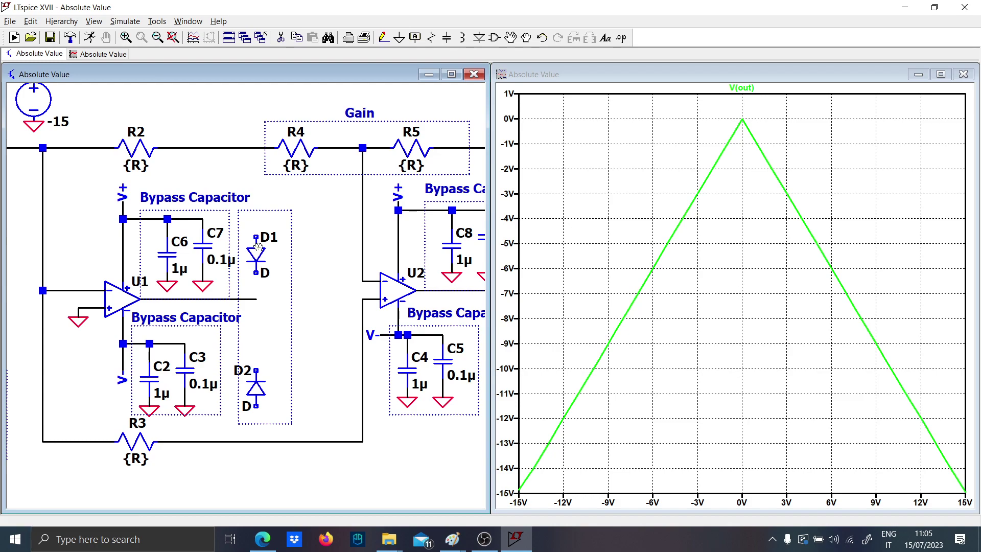
click(256, 383)
key(ctrl+e)
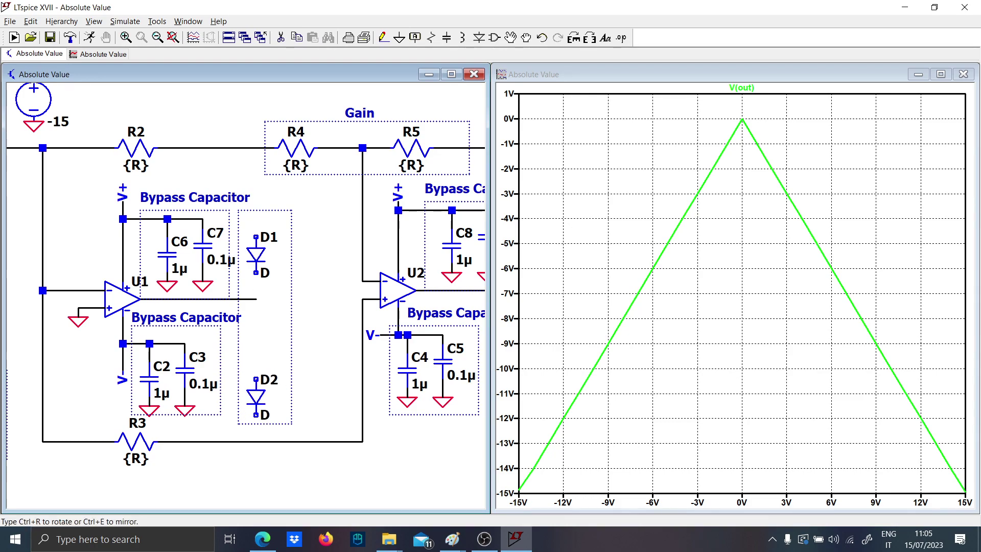
click(256, 383)
Wire the line right of R3 up through D2 and D1 to the line between R2 and R4, and rerun the DC sweep
click(255, 442)
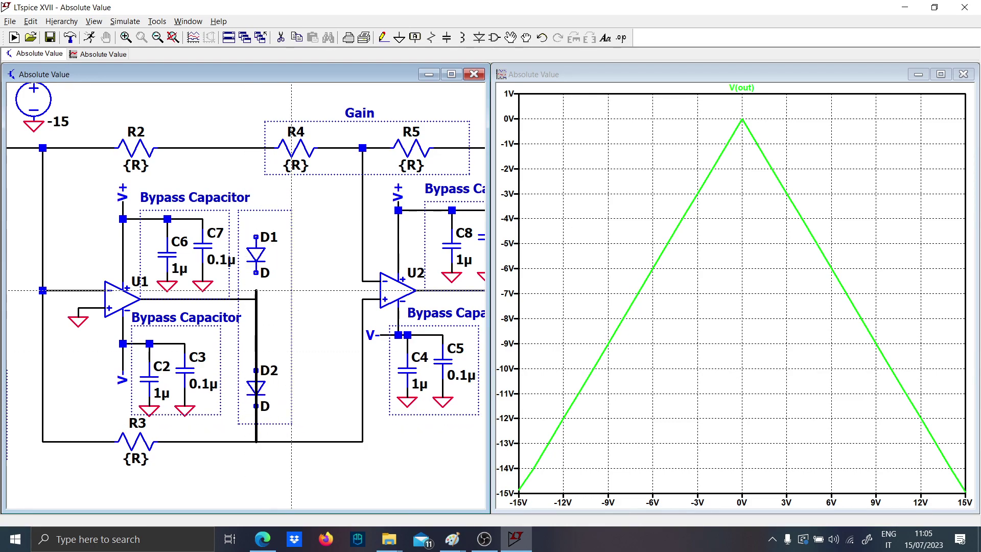
click(256, 148)
right_click(256, 148)
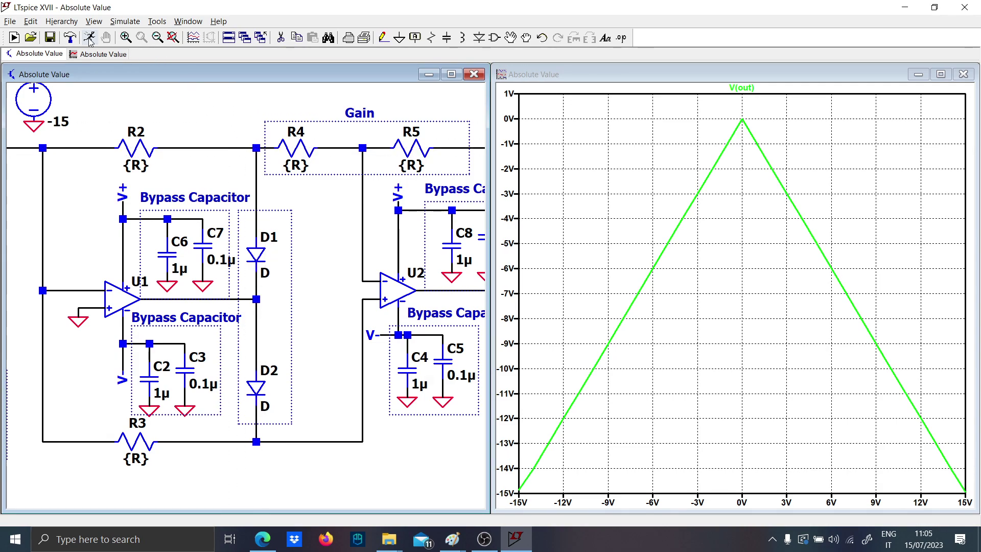
click(90, 37)
drag(295, 362, 113, 339)
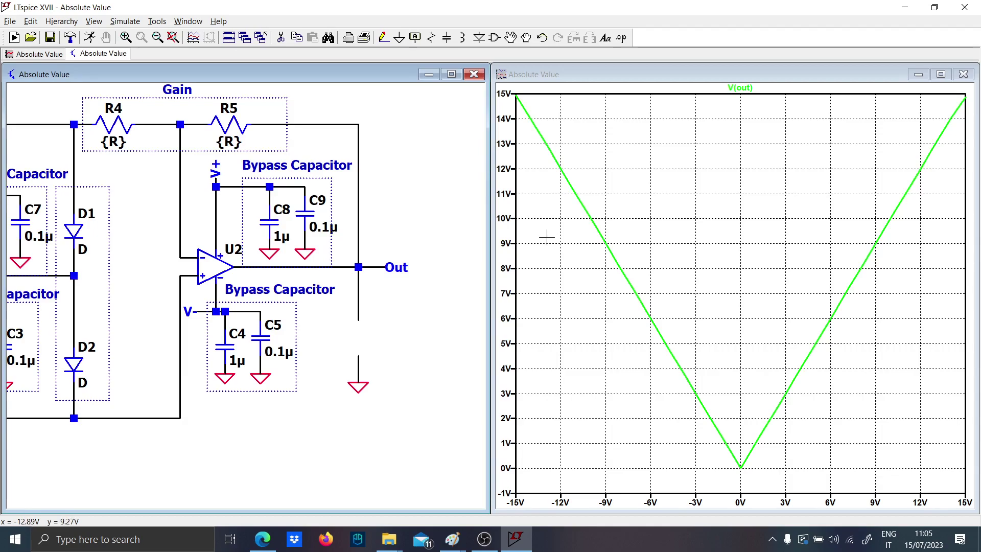
Switch to the Paint circuit sketch and draw a black V from two lines, about 485 × 518 px and 536 × 546 px
mouse_move(452, 538)
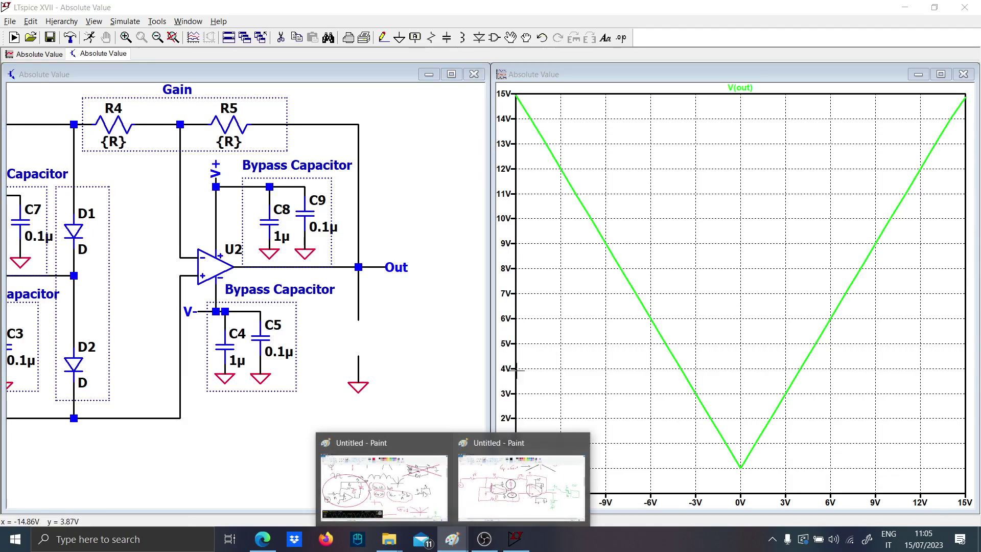
click(510, 475)
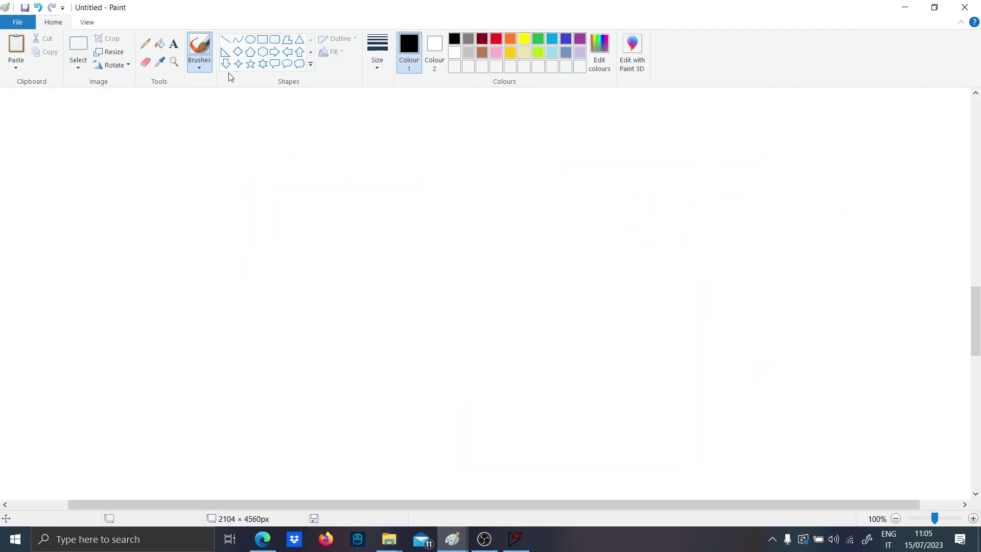
click(225, 38)
drag(164, 178, 411, 441)
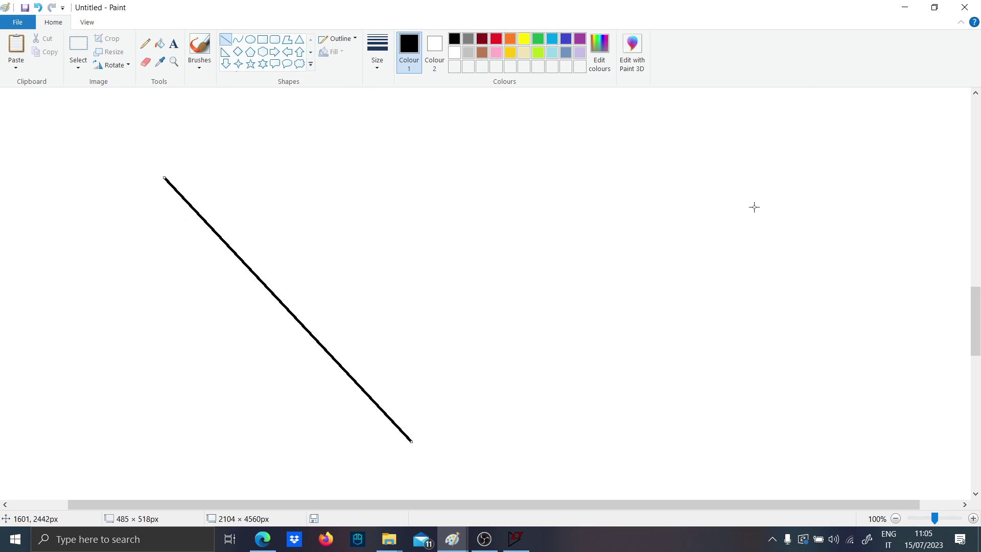
drag(755, 208, 414, 442)
drag(757, 212, 687, 164)
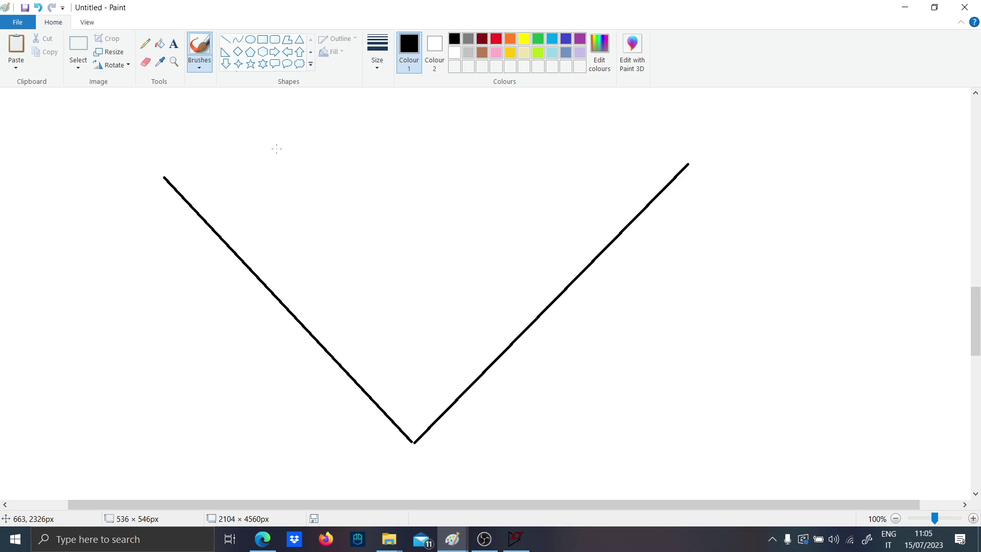
Draw a red horizontal line about 351 px long, starting on the V's right arm and extending to the right
click(496, 40)
click(225, 39)
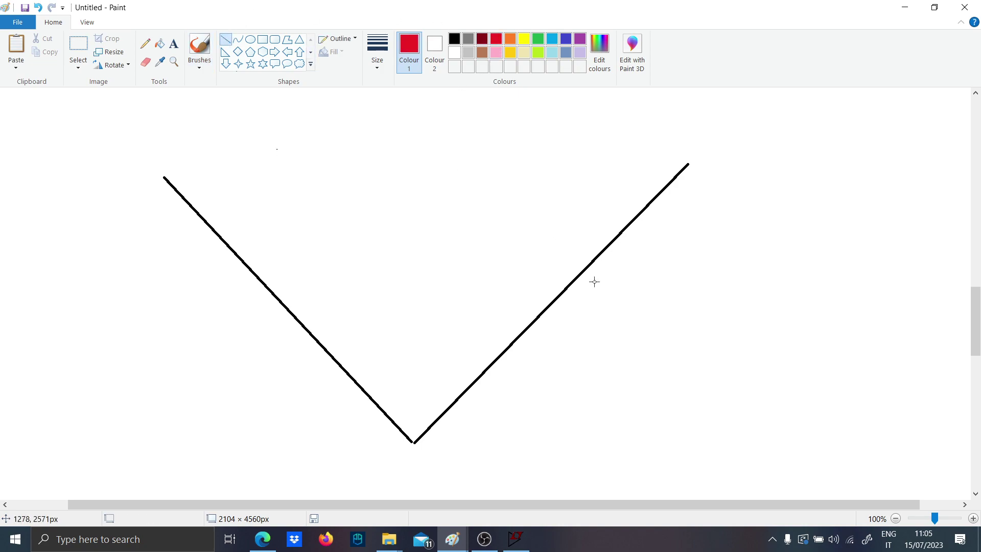
drag(600, 252, 779, 252)
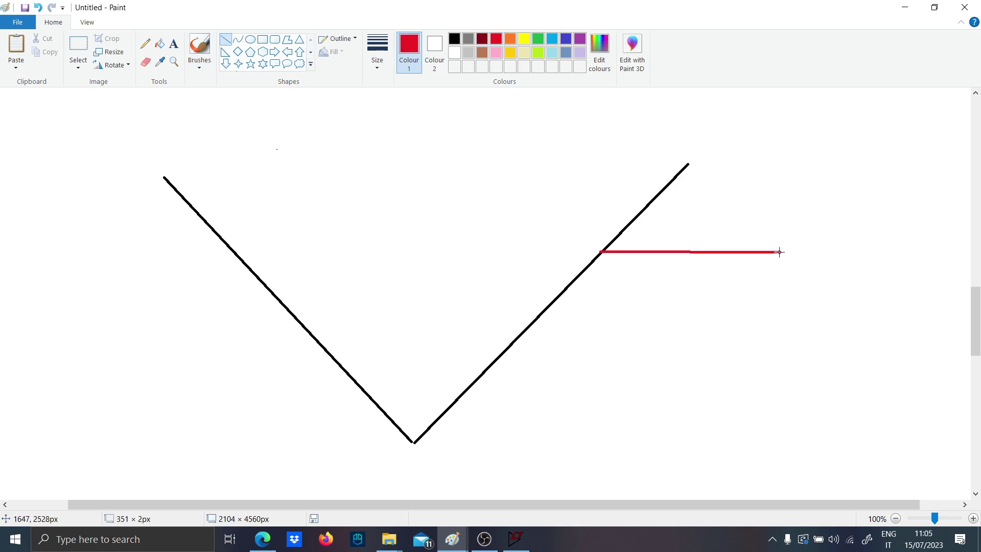
Draw a red horizontal line about 378 px long ending on the V's left arm, and return to the LTspice schematic
drag(29, 239, 222, 239)
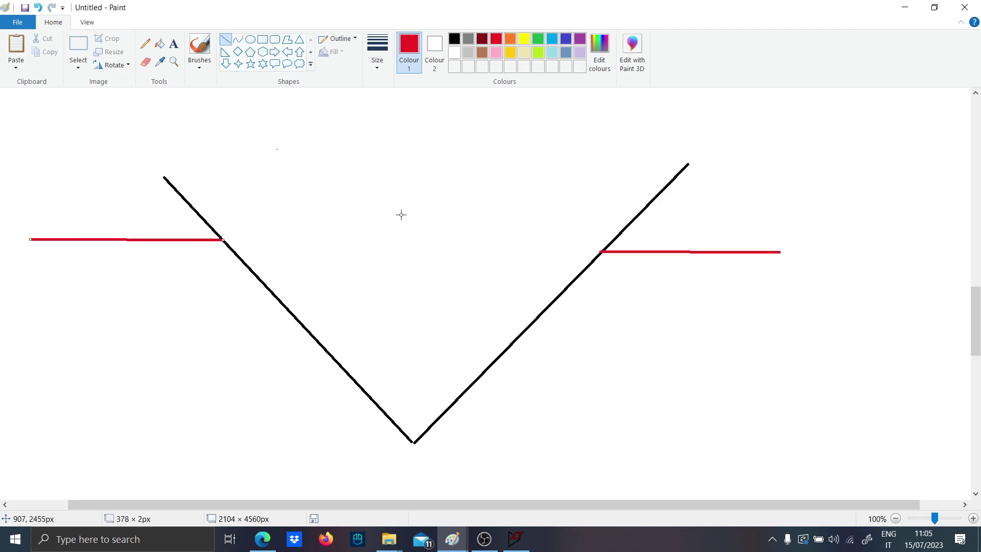
click(905, 7)
Rotate D3 by 180 degrees so it points upward, placing it in line between Out and ground
scroll(372, 333, up, 1)
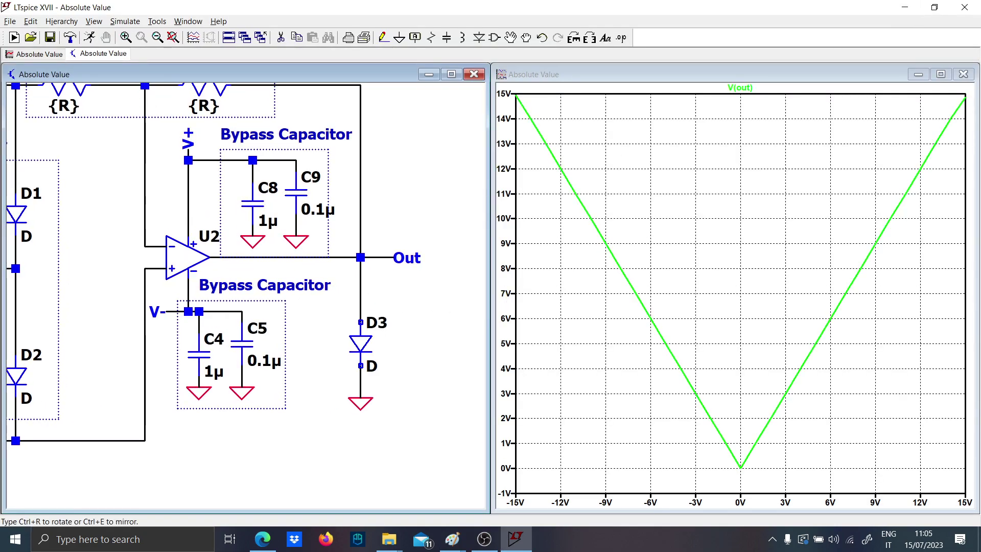
key(ctrl+r)
key(ctrl+r)
click(361, 343)
key(Escape)
Assign the OnSemi Zener model BZX84C6V2L to D3 and rerun the DC sweep
right_click(361, 344)
click(544, 243)
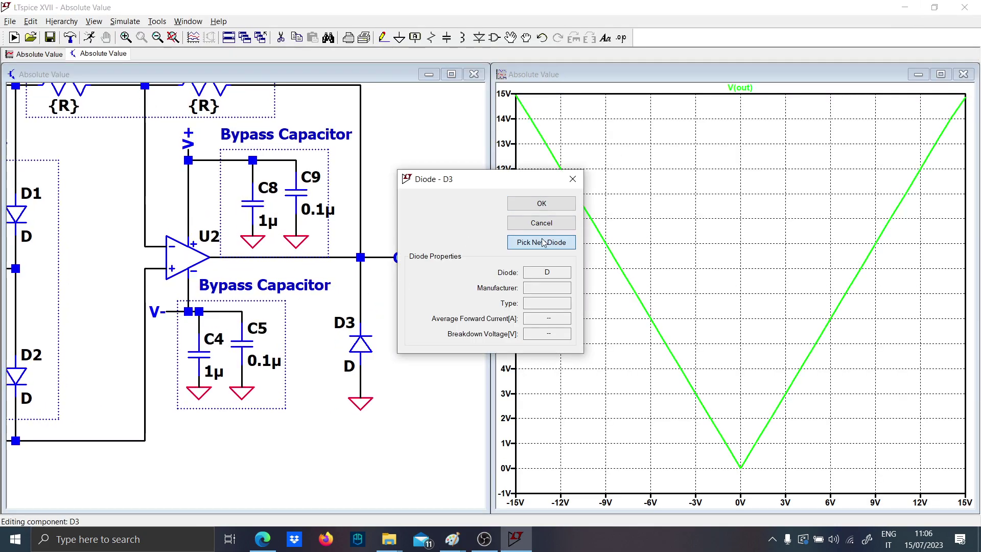
click(543, 242)
scroll(436, 308, down, 5)
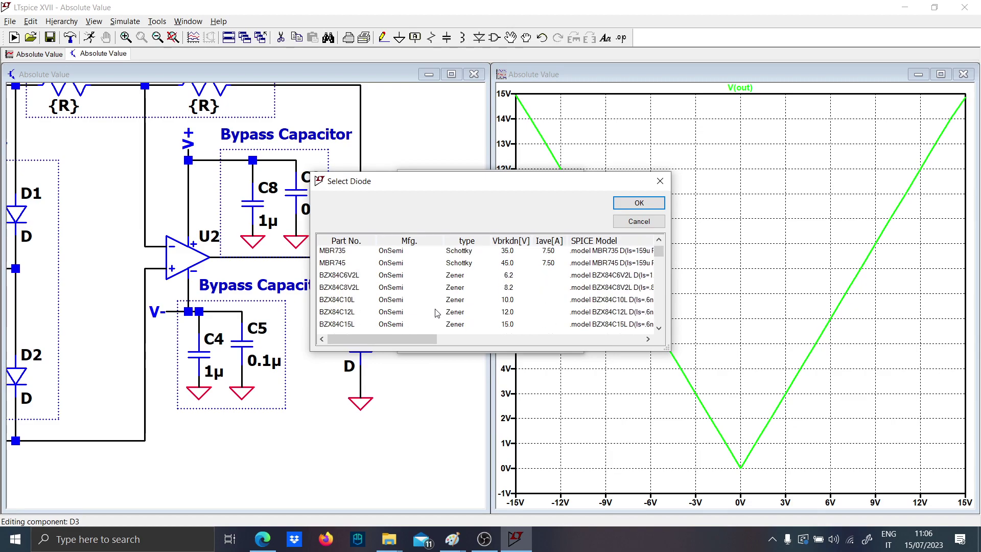
click(470, 276)
click(639, 204)
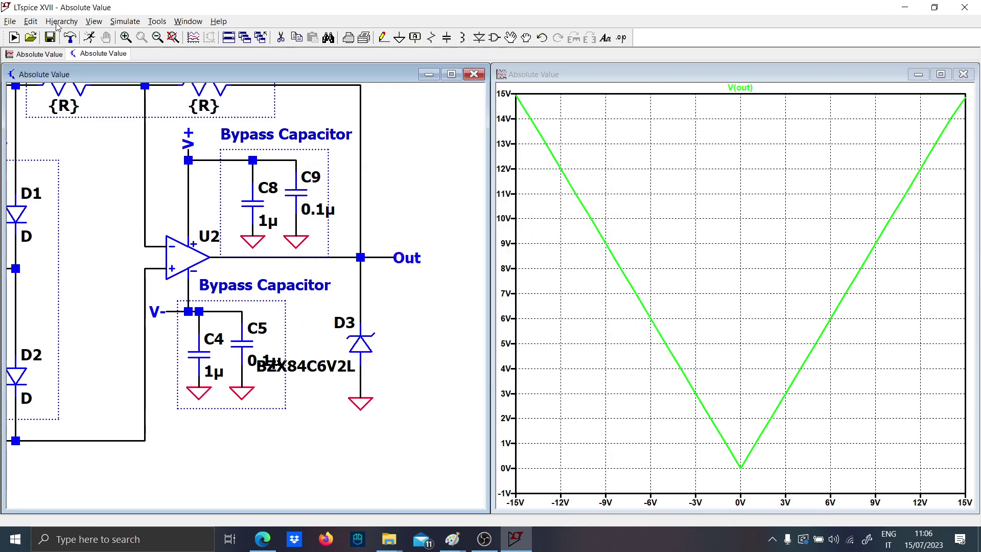
click(90, 38)
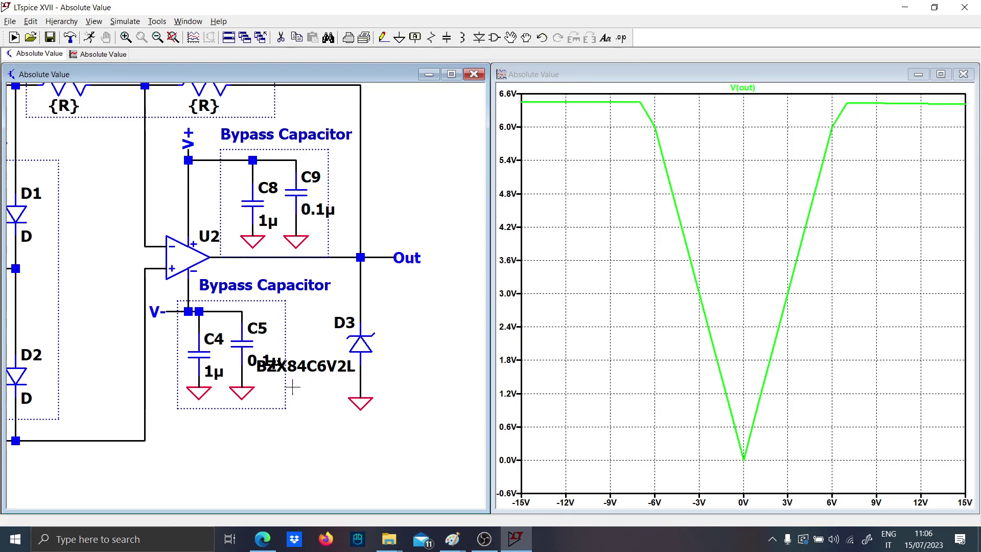
Shift D3 and its ground to the right, clear of C5's value, and straighten the wire to Out
drag(293, 387, 369, 385)
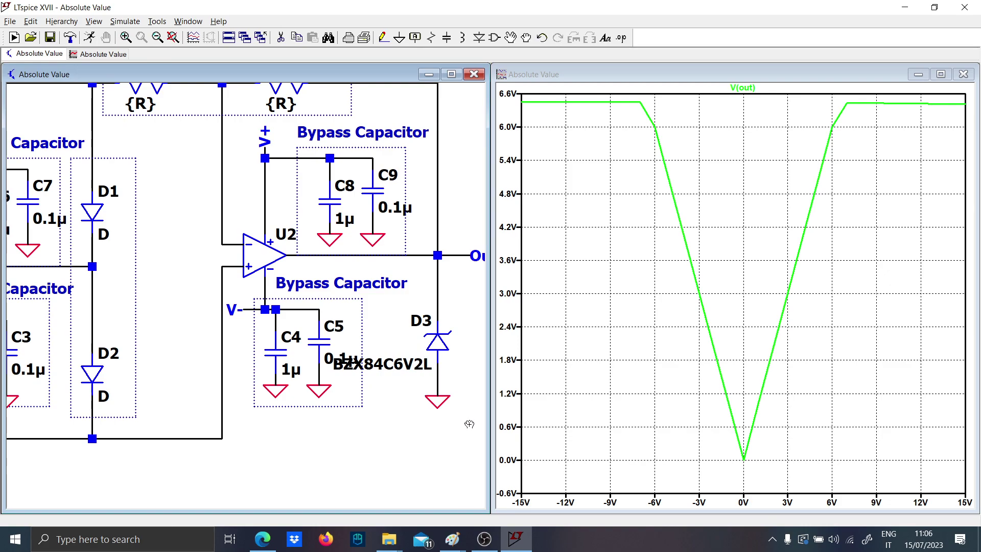
drag(469, 424, 387, 282)
click(419, 282)
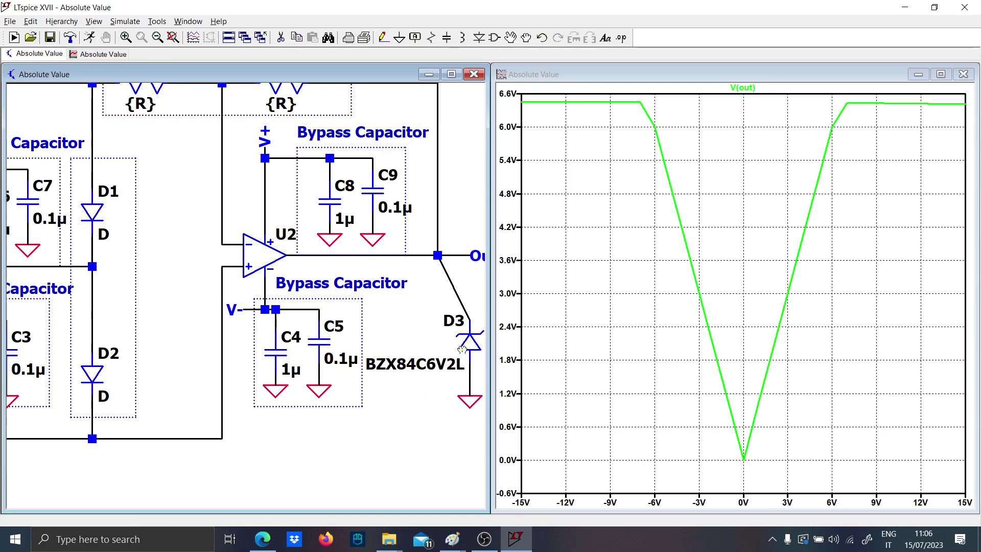
scroll(439, 326, down, 1)
click(452, 297)
click(465, 266)
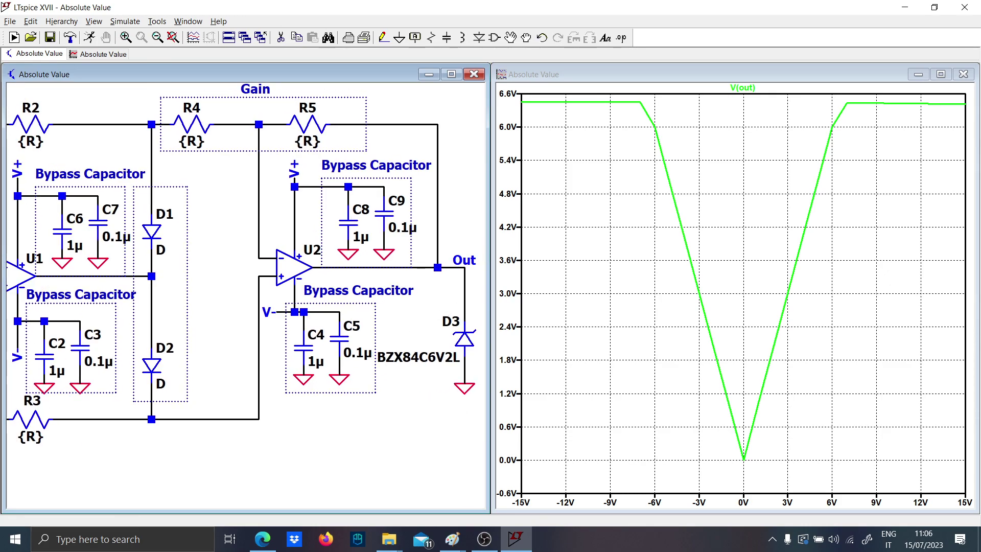
Remove D3's wires, rotate D3 by 180 degrees to point downward, and rewire it from ground up to Out
drag(424, 321, 322, 320)
key(F5)
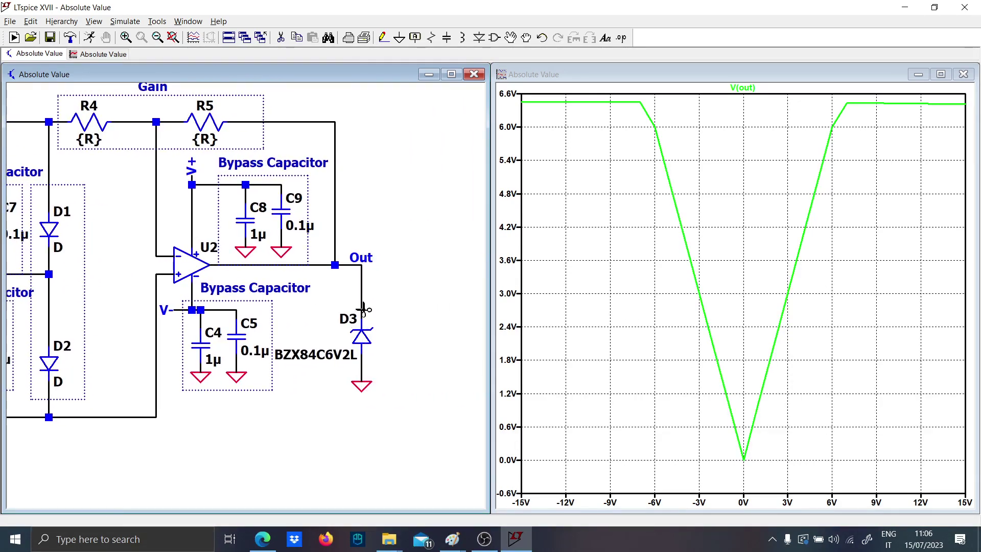
click(361, 309)
click(361, 358)
key(F8)
click(362, 336)
key(ctrl+r)
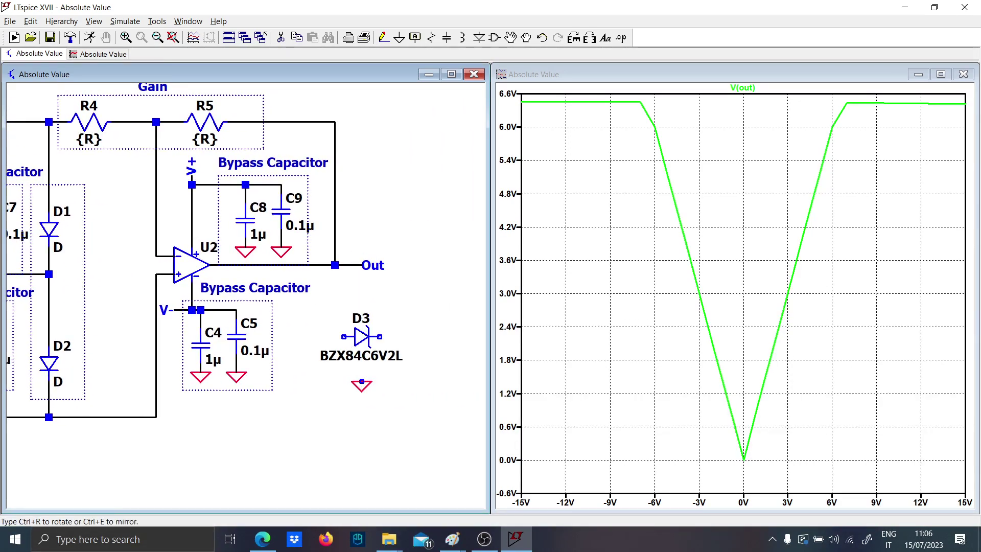
key(ctrl+r)
click(362, 336)
key(F3)
click(361, 381)
click(362, 265)
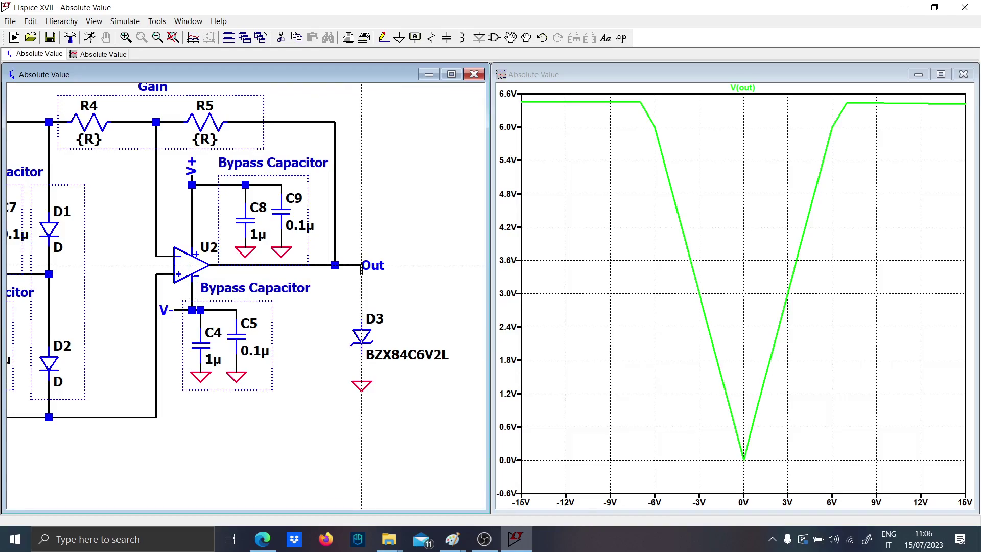
key(Escape)
Delete the wires above and below D1 and D2, leaving both diodes disconnected
scroll(293, 305, down, 1)
drag(183, 408, 294, 399)
key(F5)
click(198, 315)
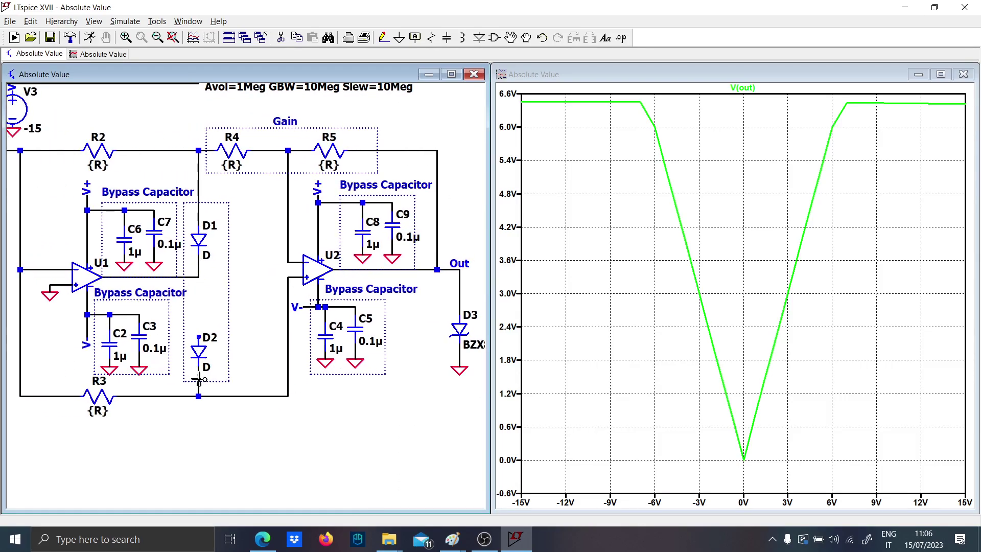
click(198, 382)
click(199, 265)
click(199, 214)
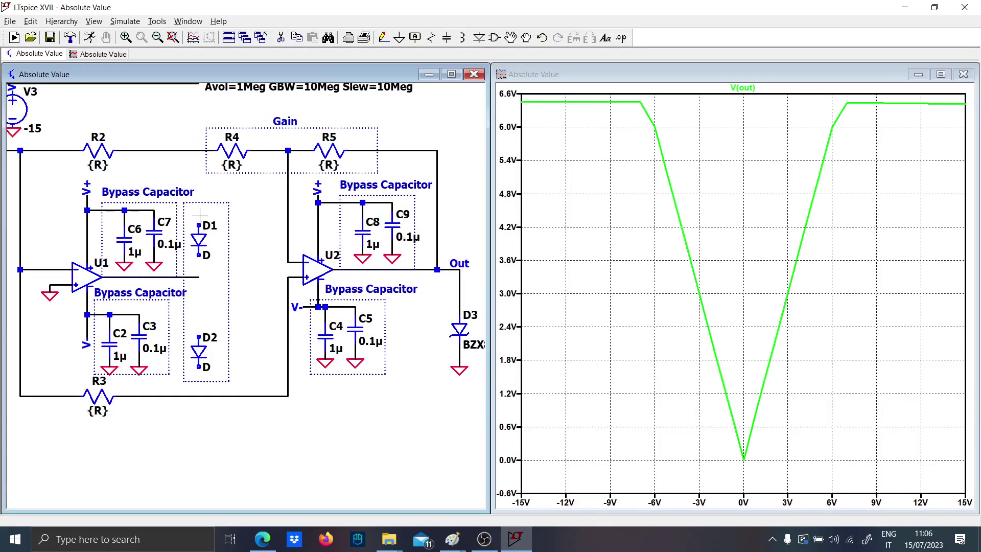
Rotate D1 and D2 by 180 degrees so both point upward, in line with the end of U1's output wire
key(F8)
click(199, 233)
key(ctrl+r)
key(ctrl+r)
click(198, 239)
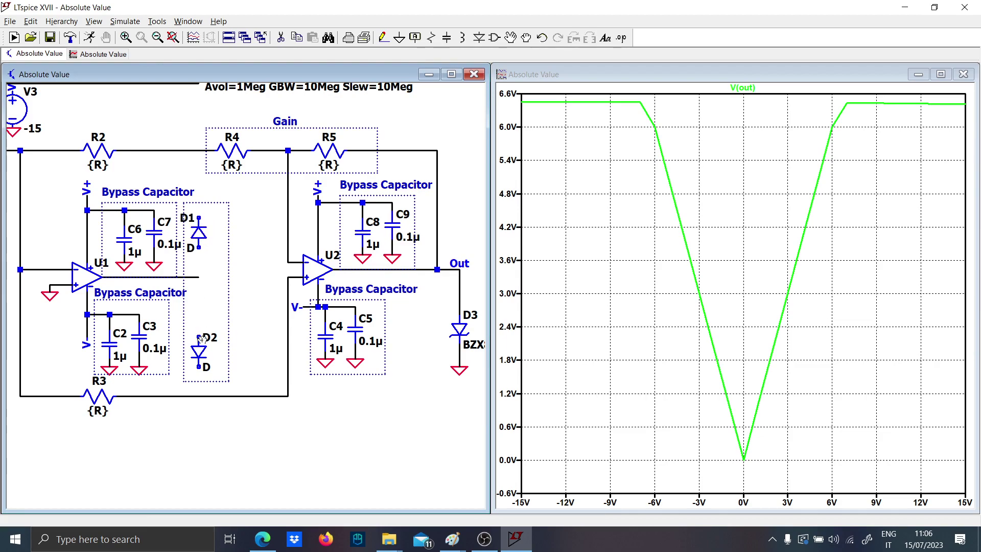
click(200, 339)
key(ctrl+r)
key(ctrl+r)
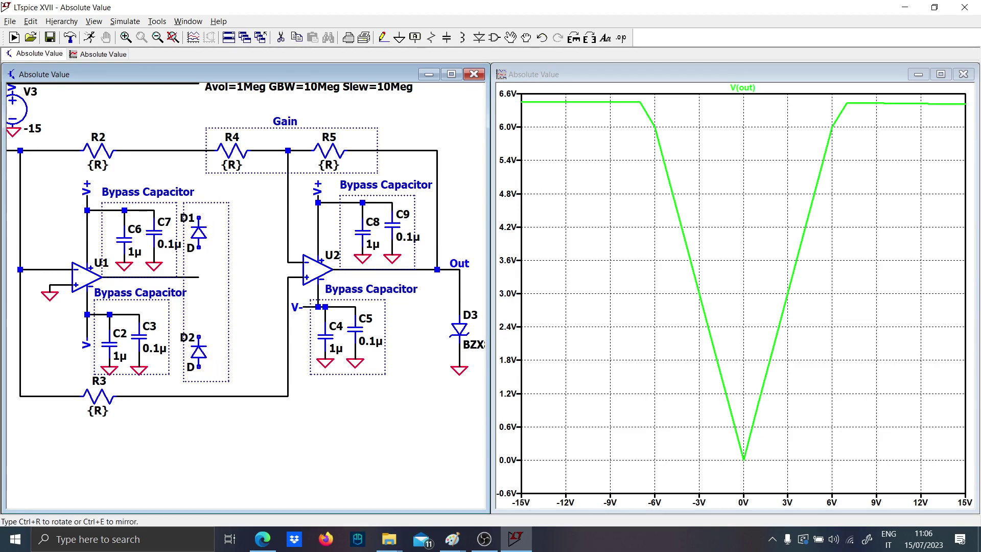
click(201, 339)
Wire the line right of R3 up through D2 and D1 to the line between R2 and R4, and rerun the DC sweep
key(F3)
click(199, 396)
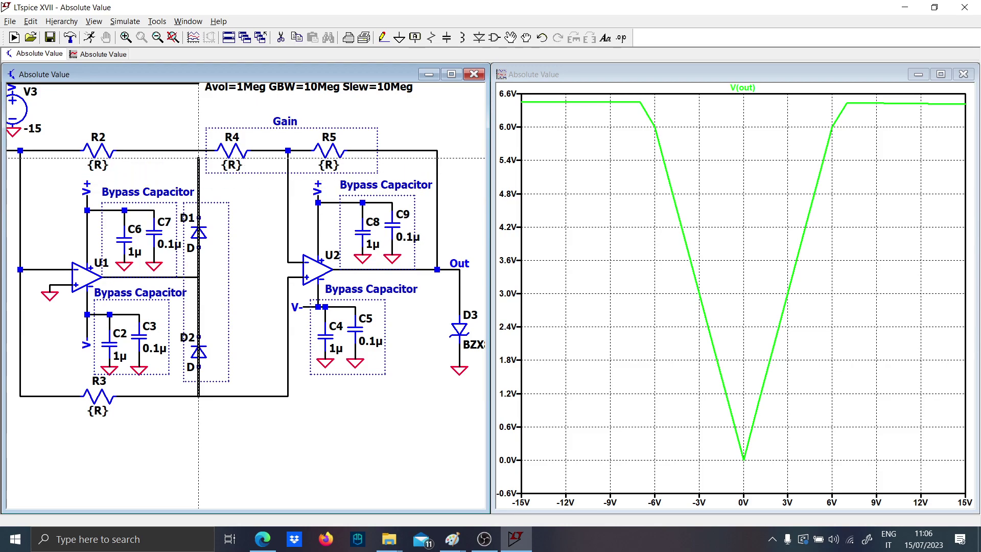
click(198, 151)
click(89, 37)
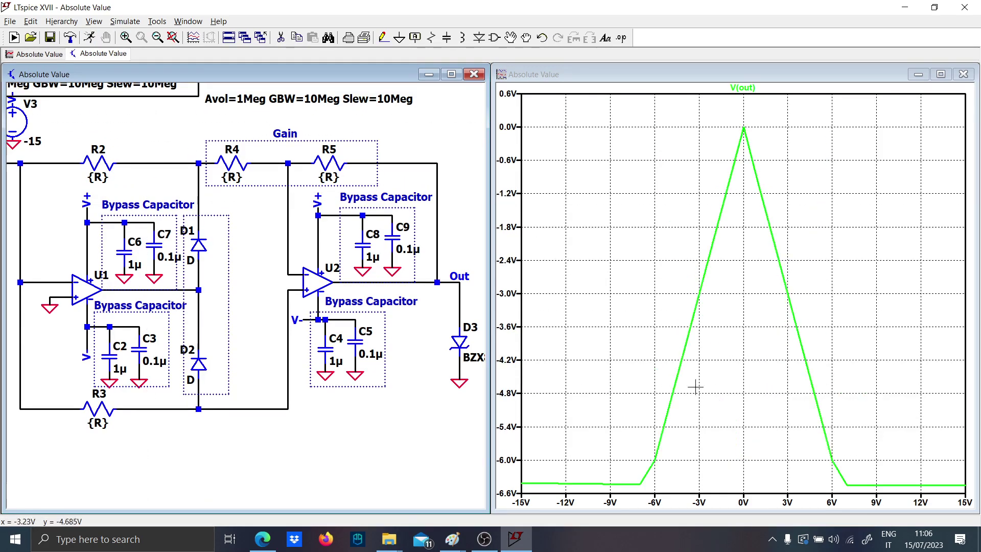
Undo the reversal and rewiring of D1 and D2, and rerun the DC sweep
scroll(443, 351, up, 5)
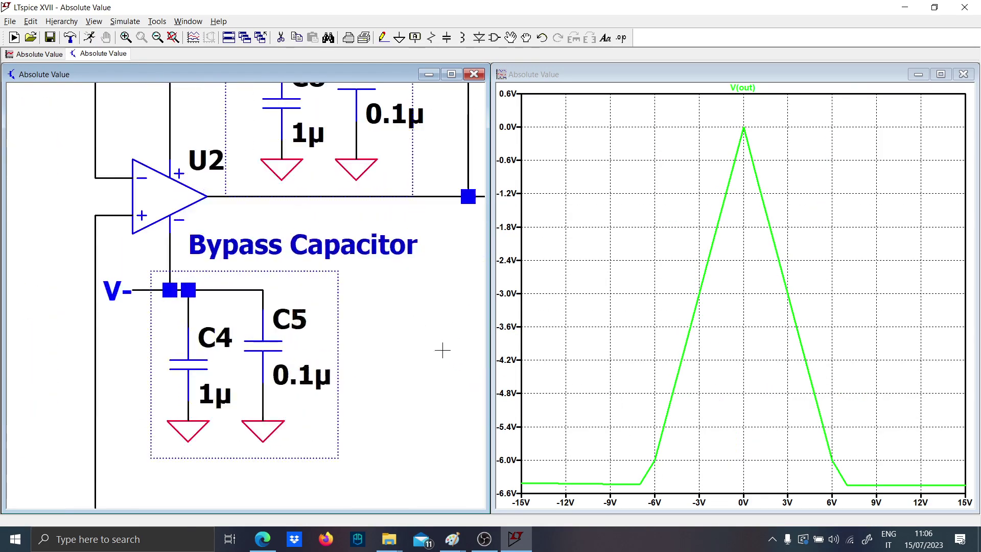
drag(443, 350, 280, 335)
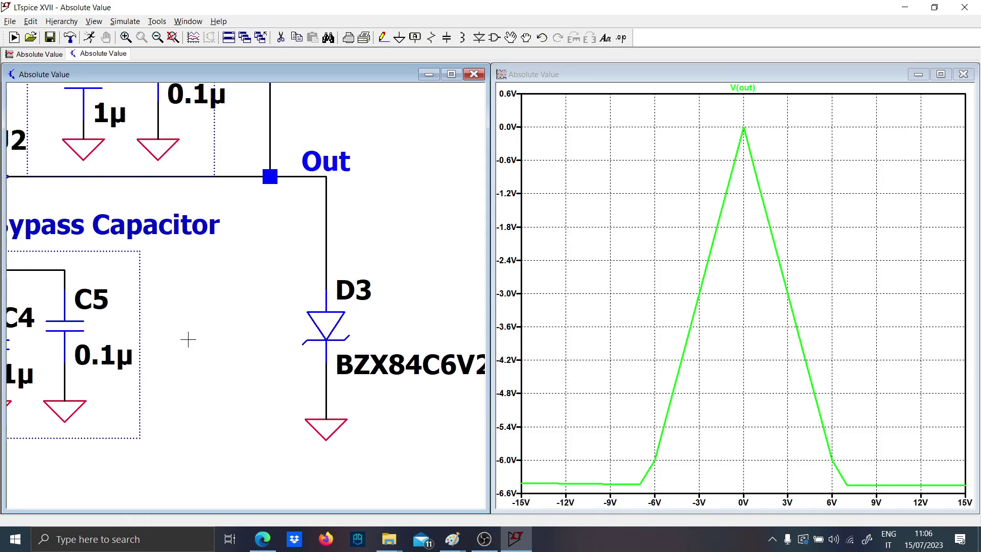
scroll(188, 340, down, 5)
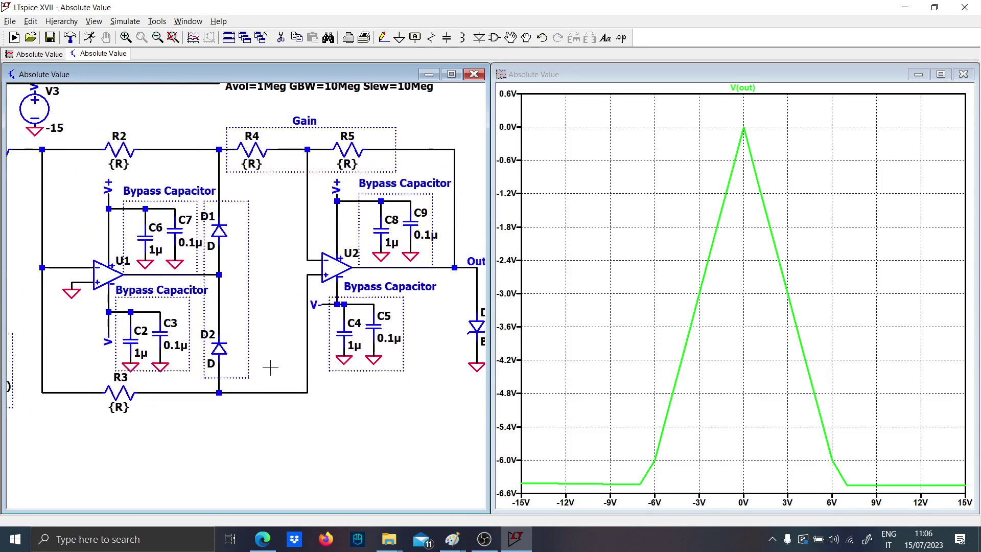
drag(270, 367, 317, 372)
key(F9)
key(F9)
key(F9)
key(F9)
key(F9)
key(F9)
key(F9)
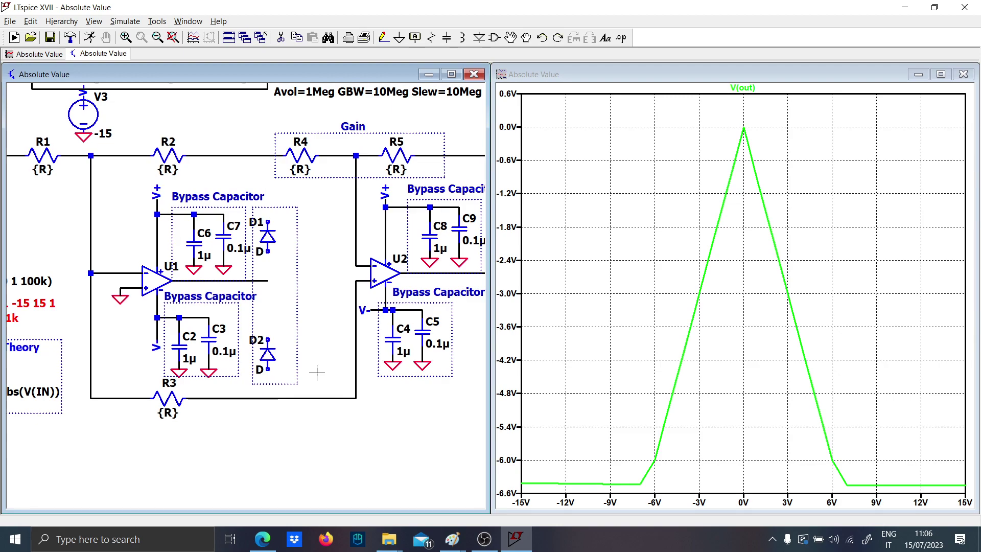
drag(317, 373, 239, 352)
drag(410, 387, 301, 373)
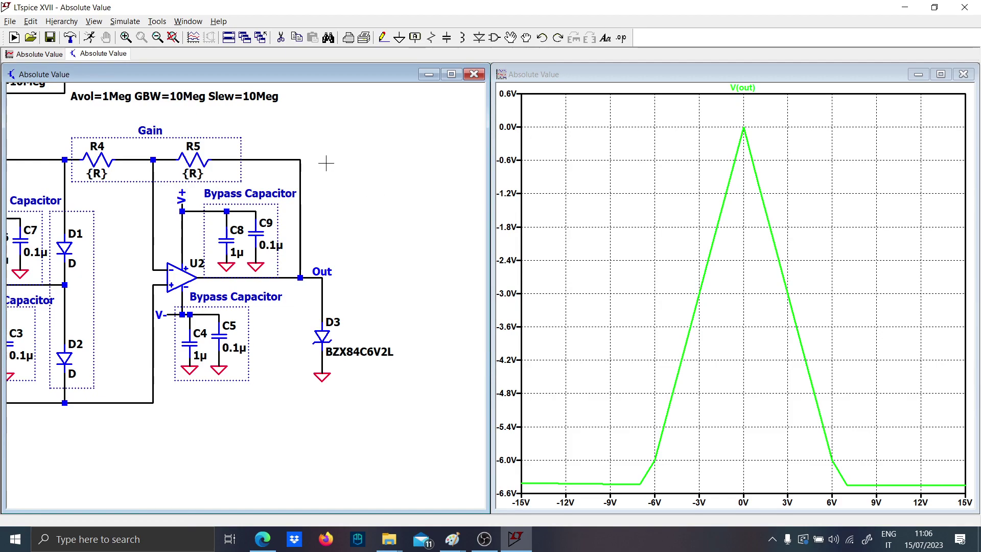
click(89, 37)
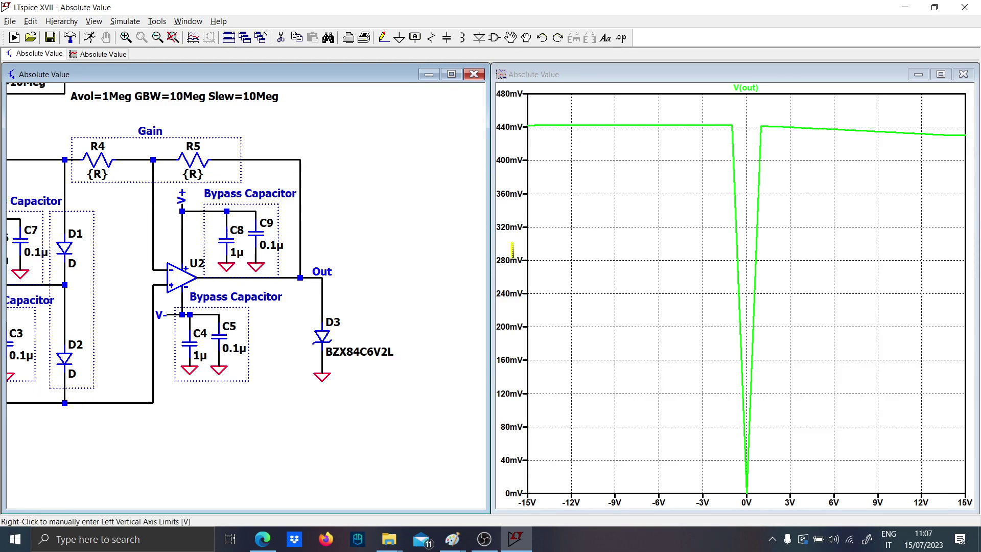
Delete D3 with its wires and ground symbol from the output, and rerun the DC sweep
key(Delete)
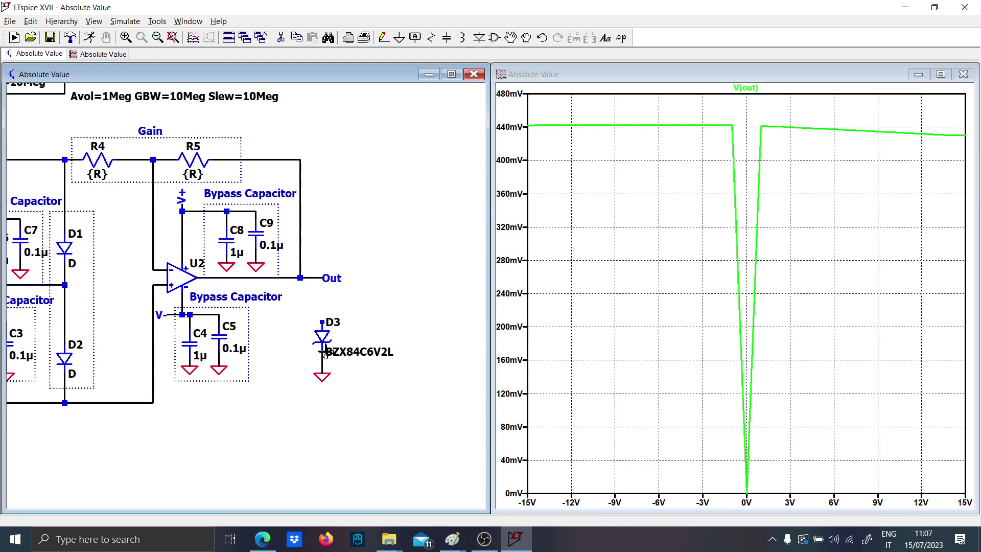
key(Delete)
click(321, 338)
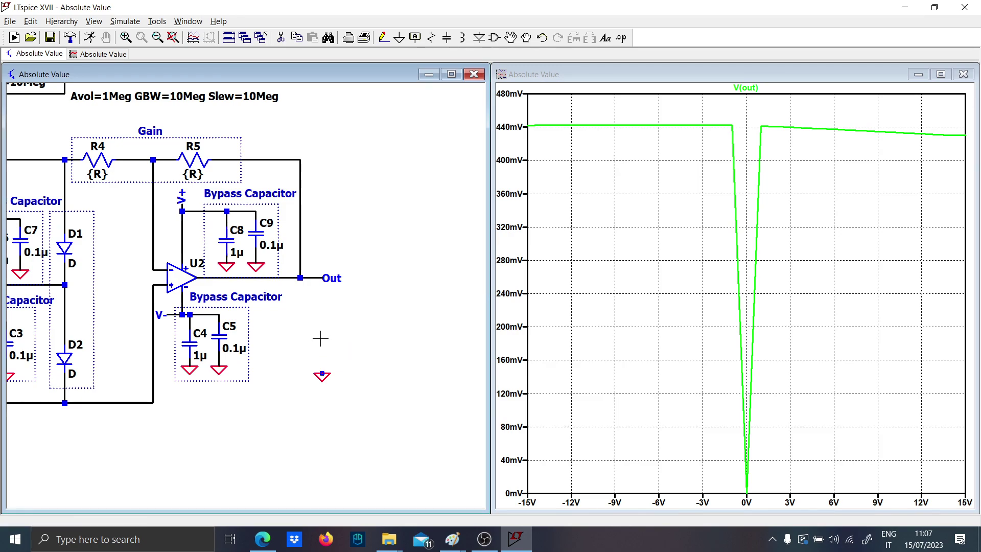
click(332, 380)
click(89, 37)
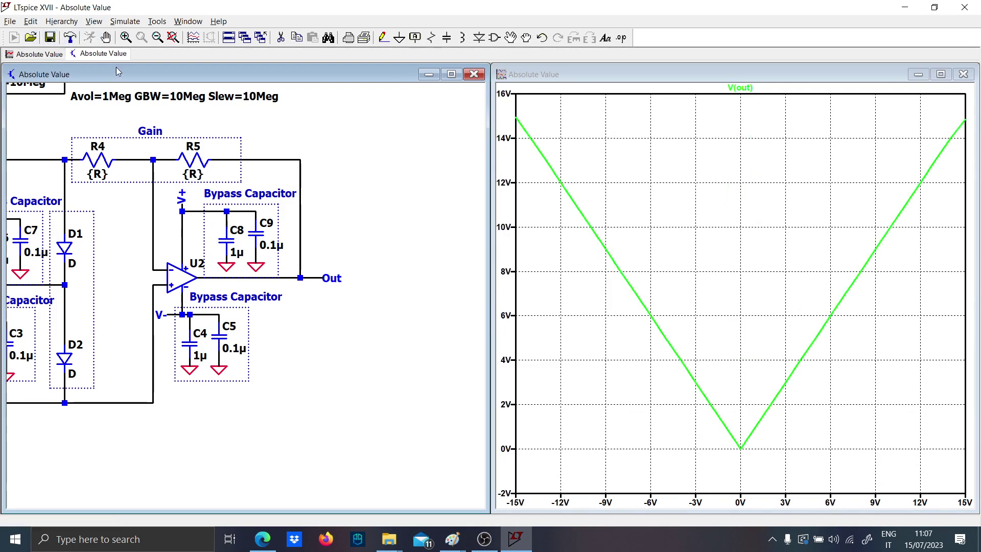
Change the .dc v1 -15 15 1 directive into a comment
drag(136, 322, 333, 340)
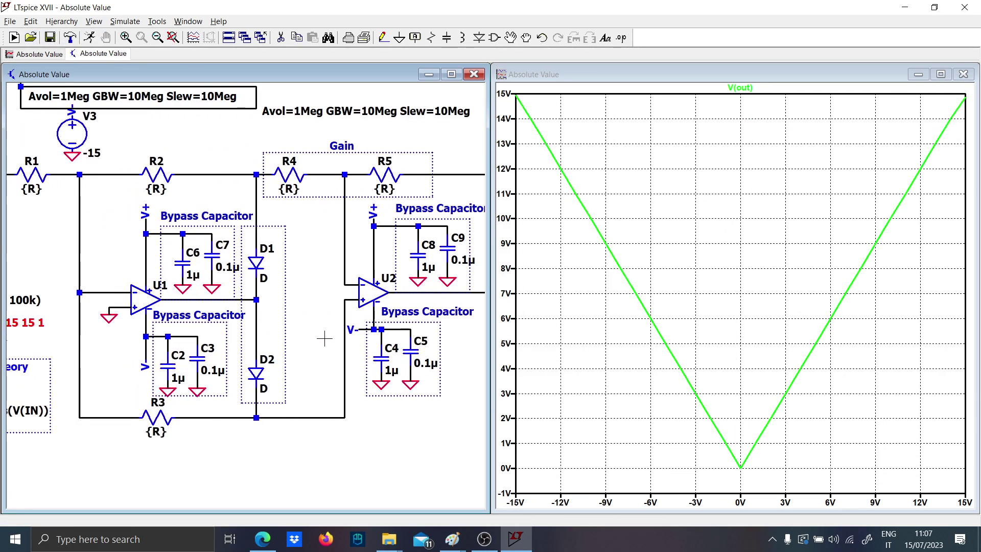
drag(297, 294, 257, 275)
scroll(256, 276, down, 3)
scroll(135, 369, up, 3)
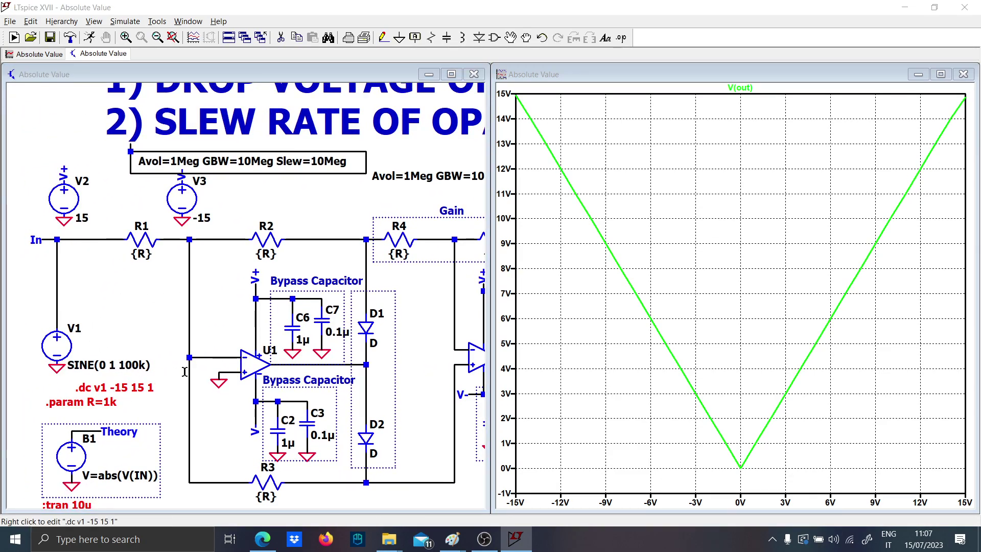
right_click(119, 391)
click(432, 366)
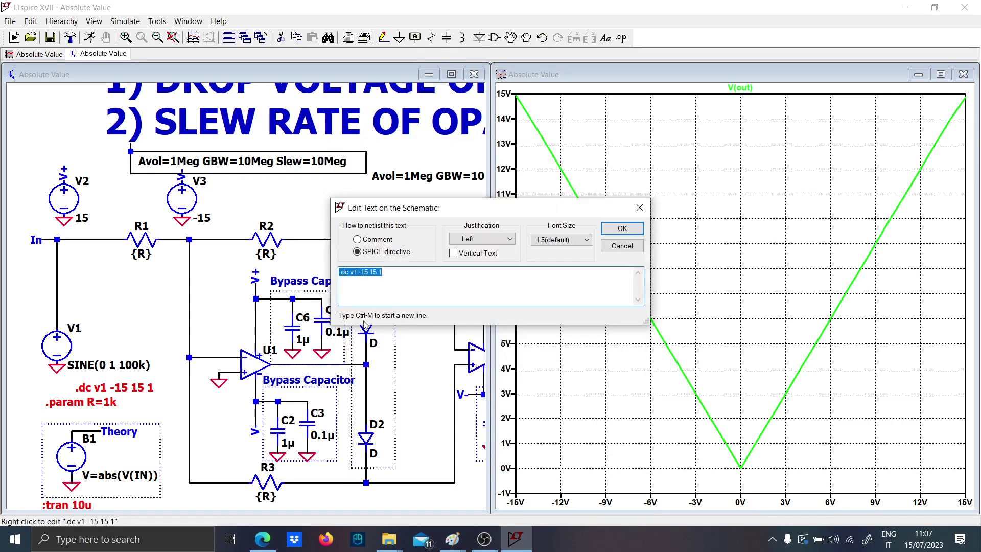
click(368, 238)
click(621, 229)
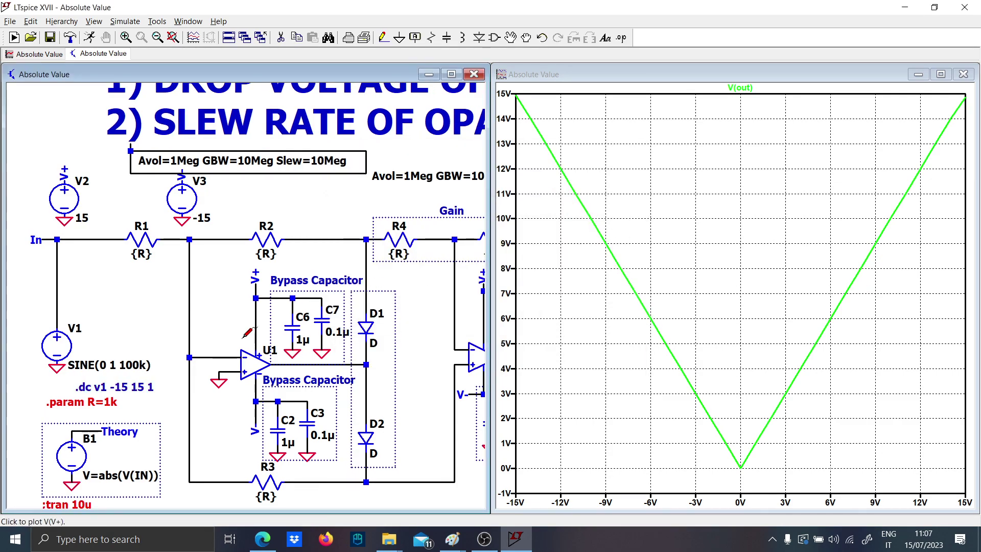
Remove the leading semicolon from the ;tran 10u directive below the B1 source
scroll(77, 408, down, 1)
right_click(76, 466)
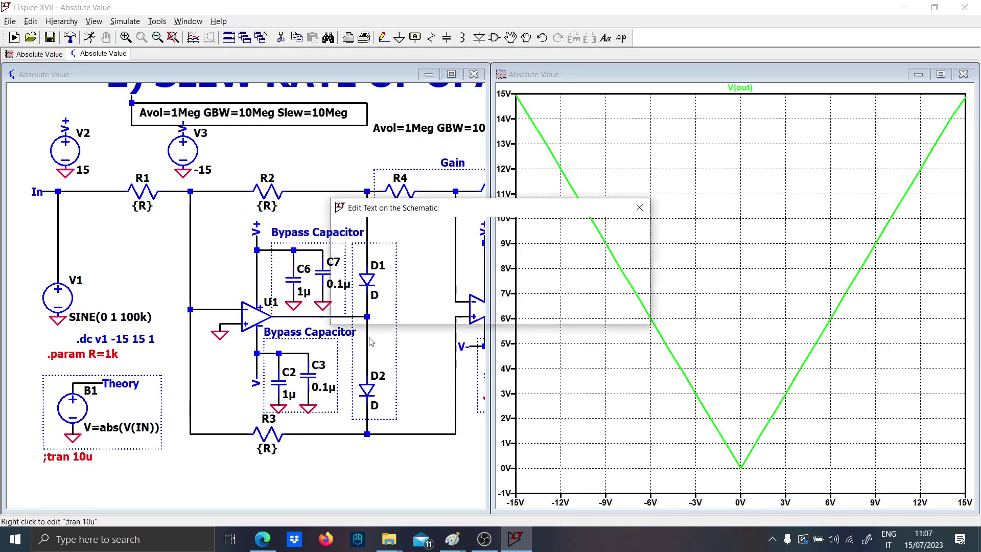
click(341, 276)
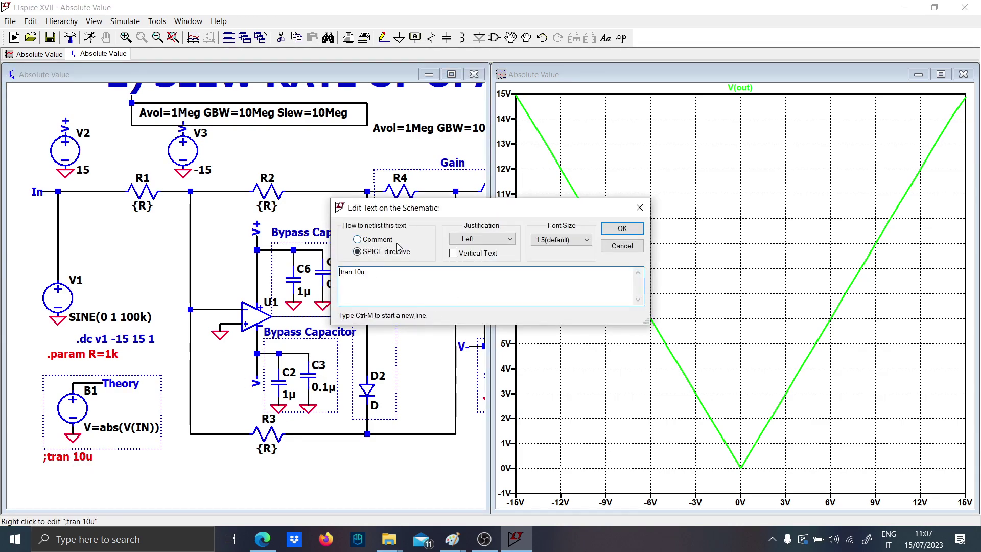
key(Delete)
key(Return)
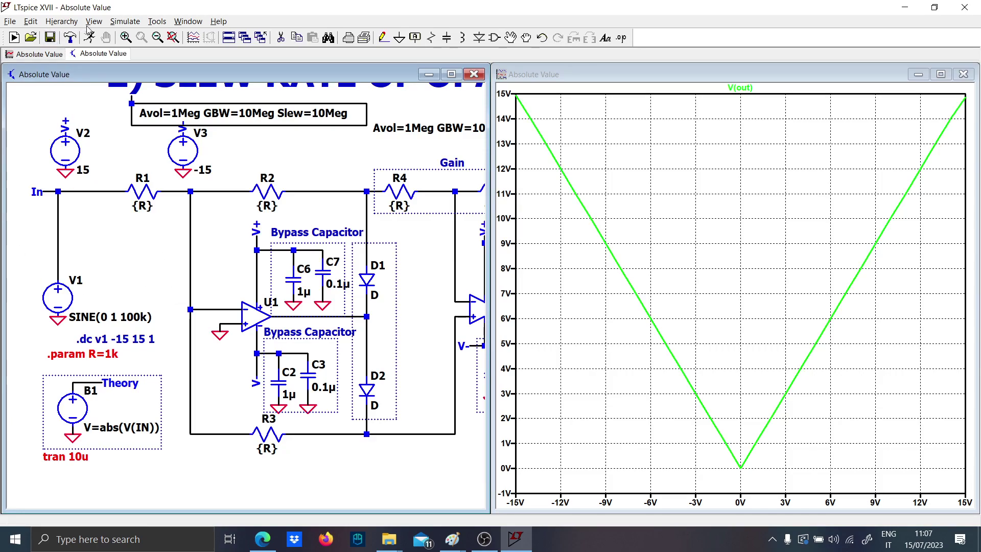
Try to run the simulation, and delete the tran 10u text below the B1 source
click(90, 38)
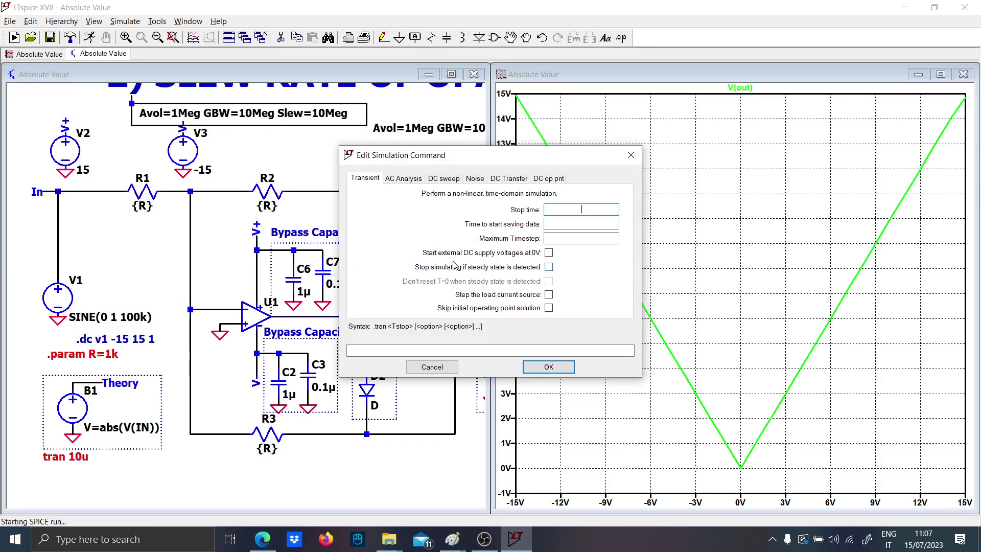
key(Escape)
key(Escape)
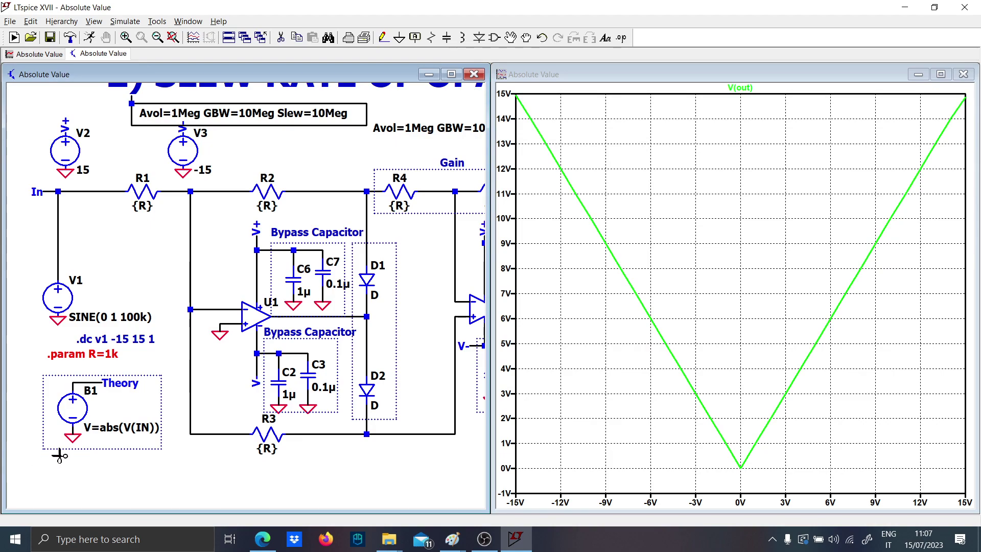
Run a transient simulation with a stop time of 10u, and add the Theory node voltage to the plot
click(89, 38)
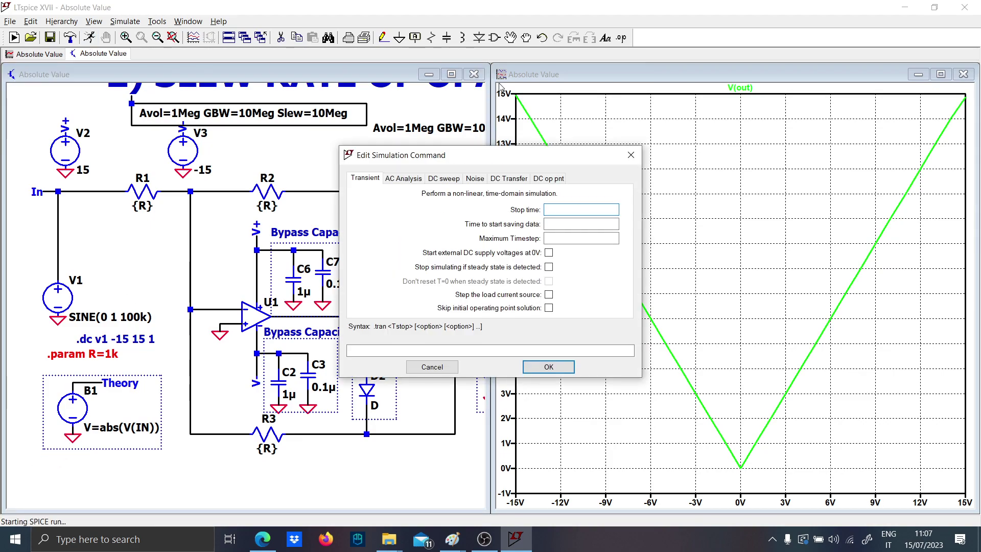
text(10u)
key(Return)
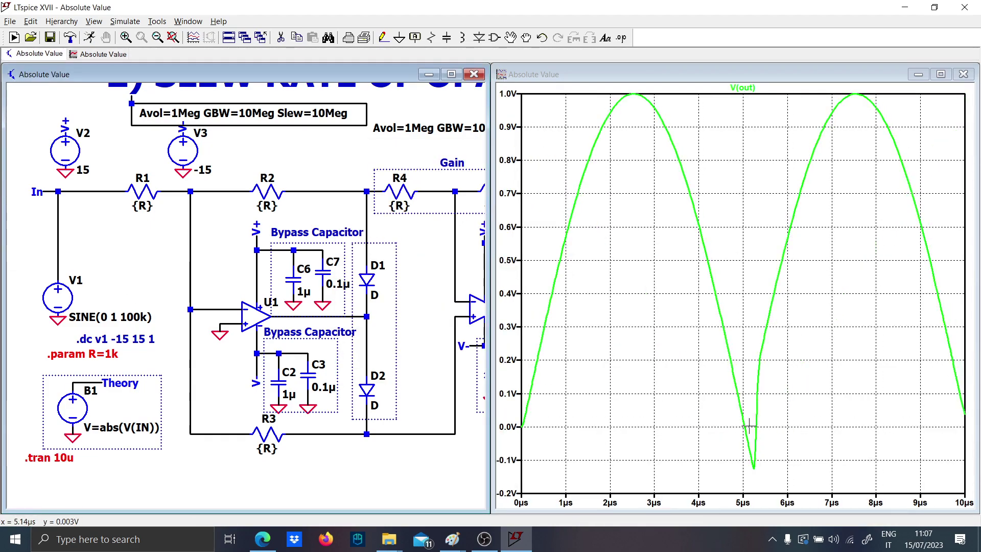
click(101, 382)
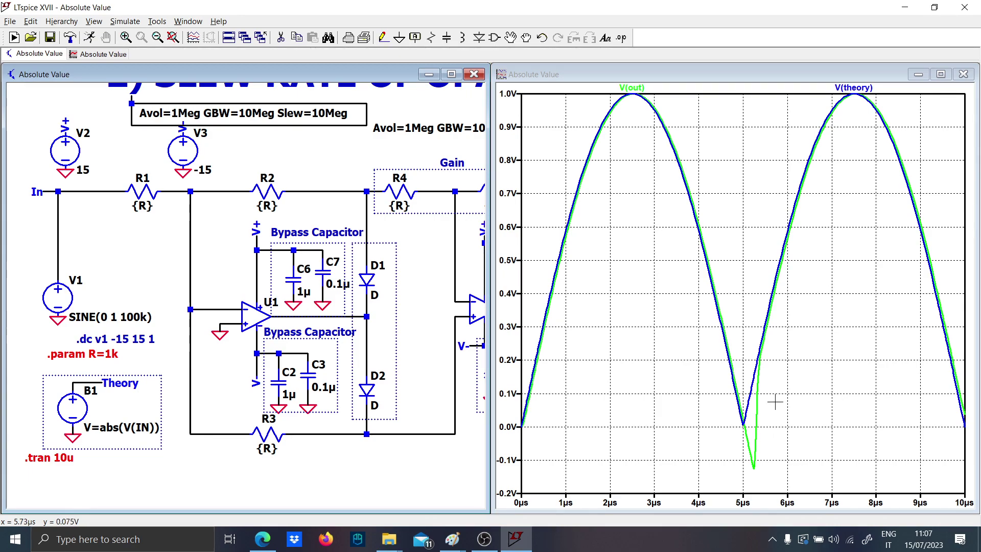
Re-enter the value of V1 as SINE(0 1 100k)
right_click(134, 321)
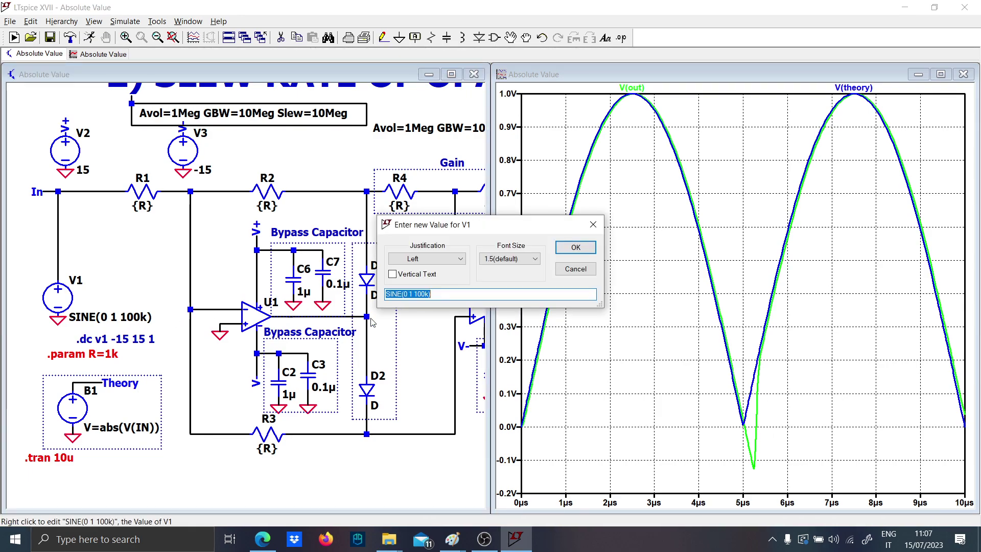
click(424, 294)
key(BackSpace)
key(BackSpace)
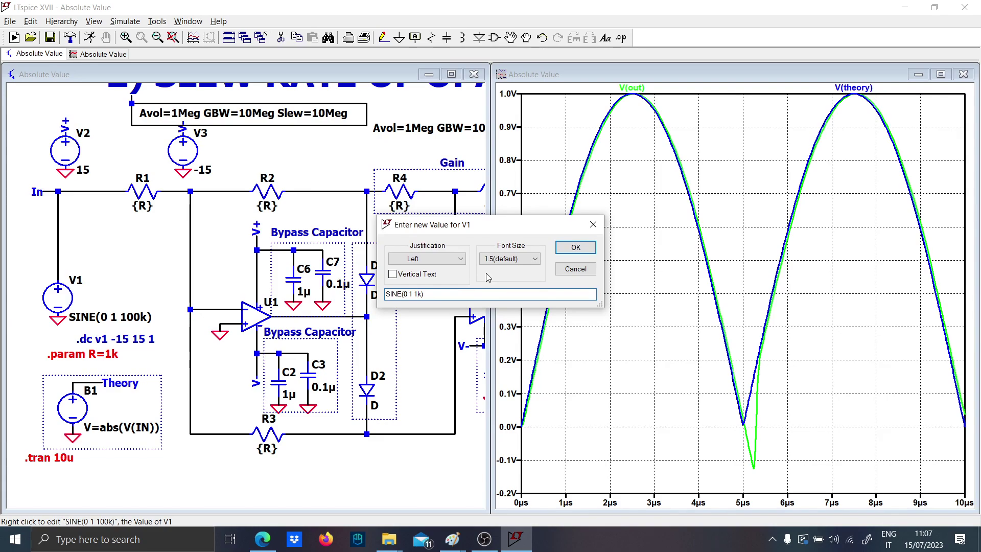
text(00)
key(Return)
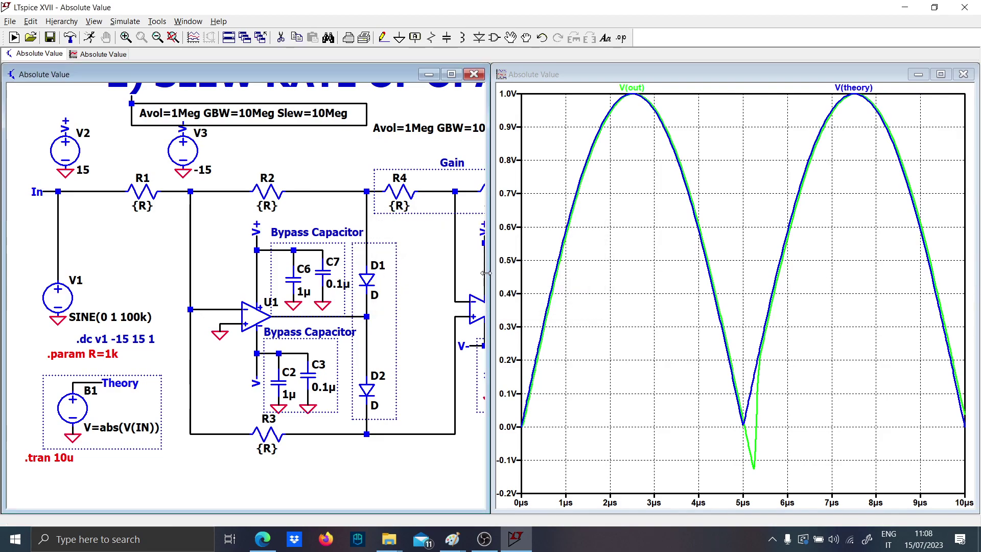
Change the value of V1 to SINE(0 1 1000k) and rerun the transient simulation
right_click(145, 319)
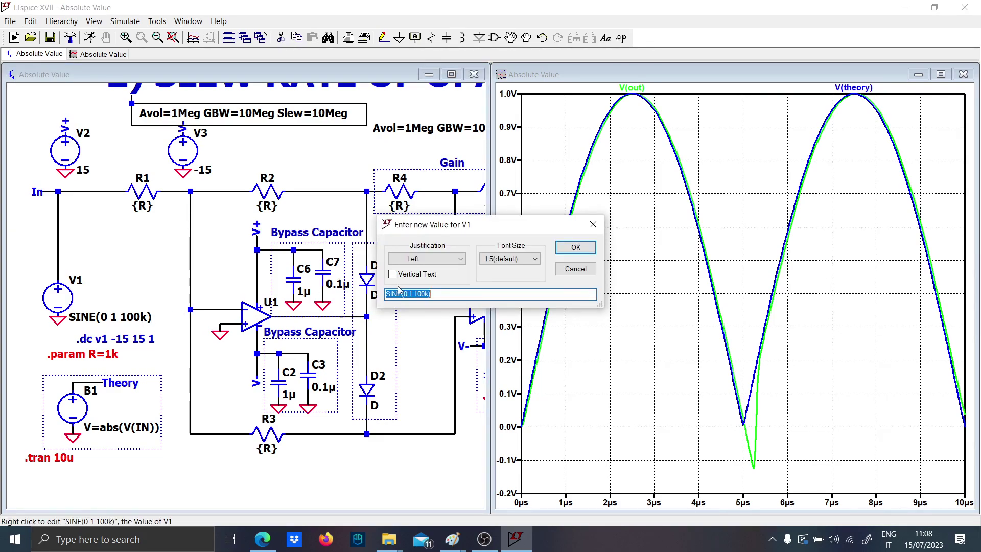
click(427, 297)
text(0)
key(Return)
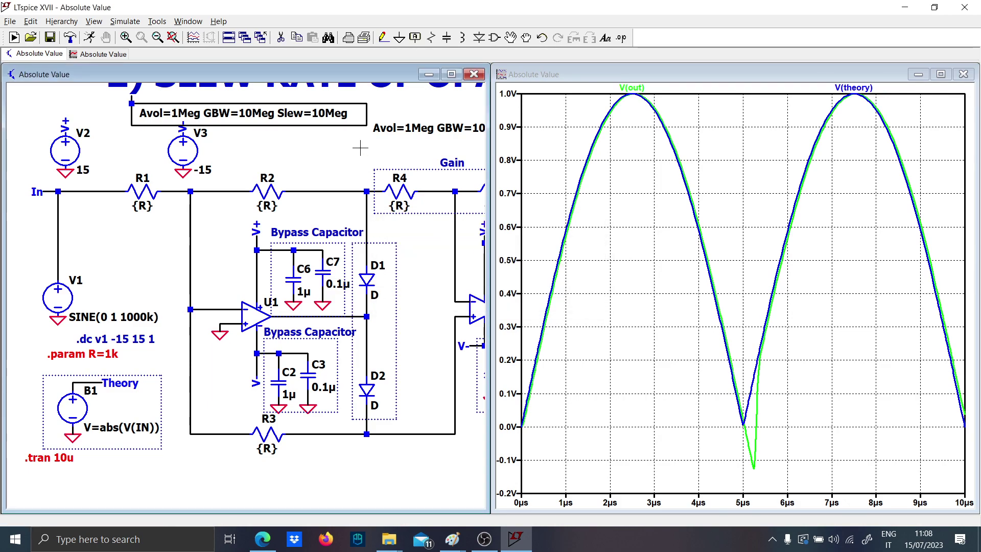
click(90, 38)
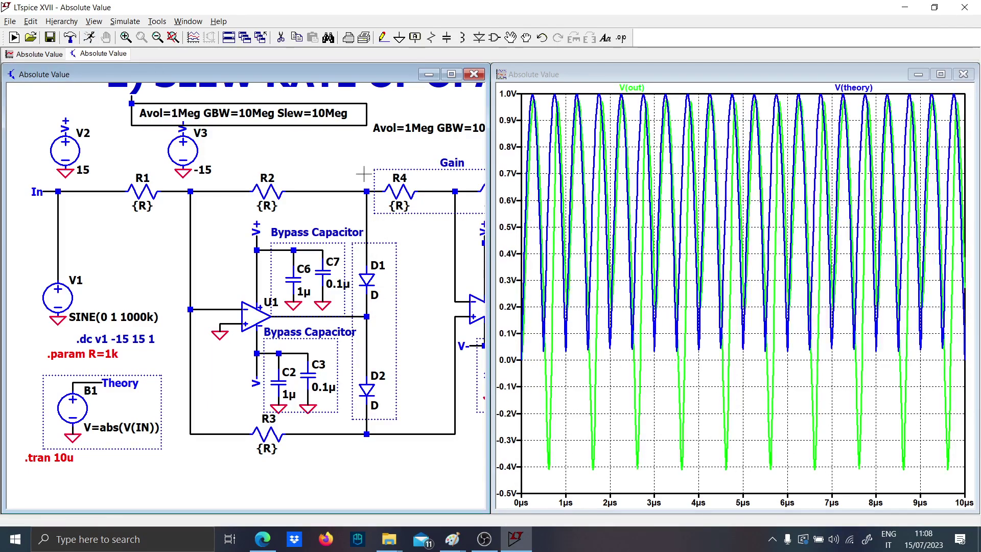
Compare the V(out) and V(theory) traces closely over the first 3 µs of the plot
drag(692, 496, 522, 93)
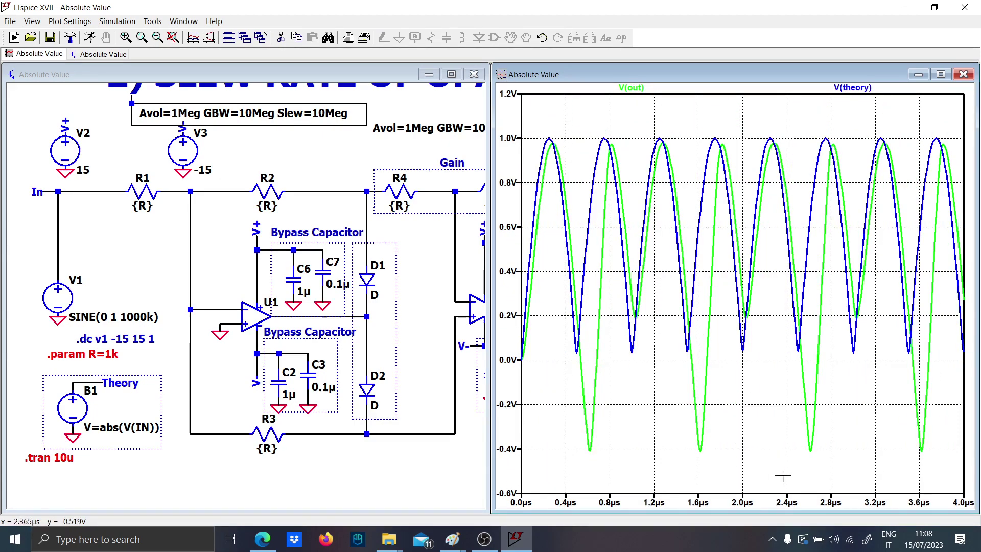
drag(848, 467, 522, 115)
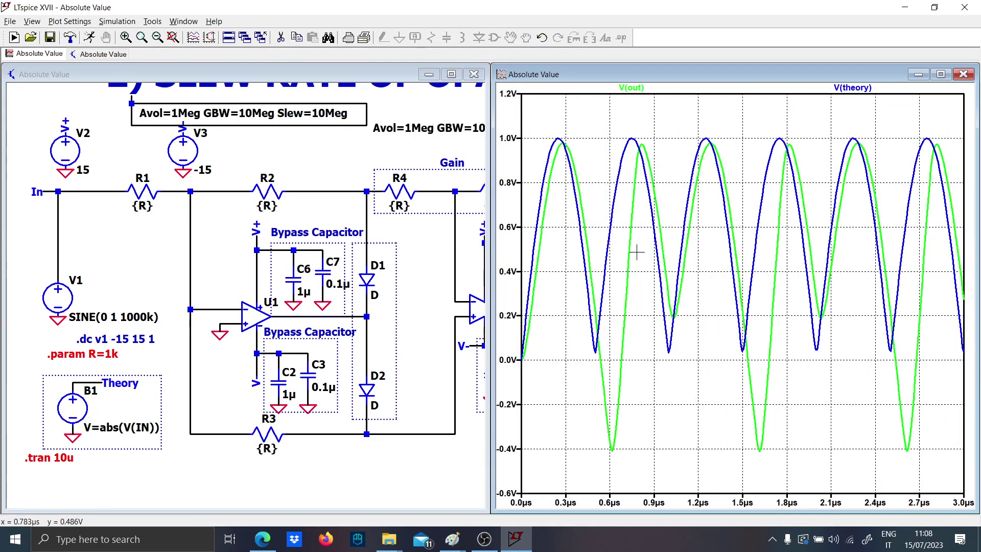
drag(674, 463, 526, 104)
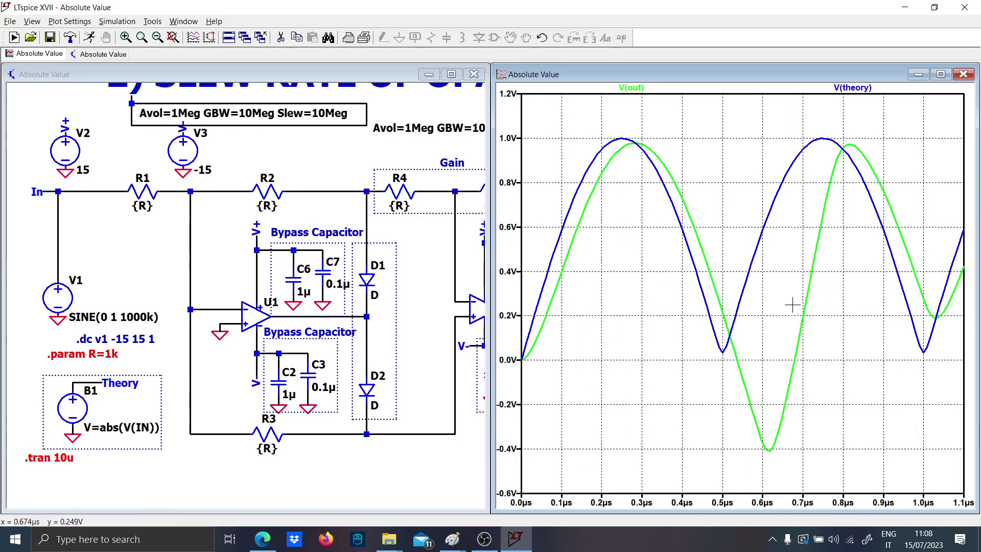
right_click(858, 245)
click(875, 253)
drag(638, 343, 502, 52)
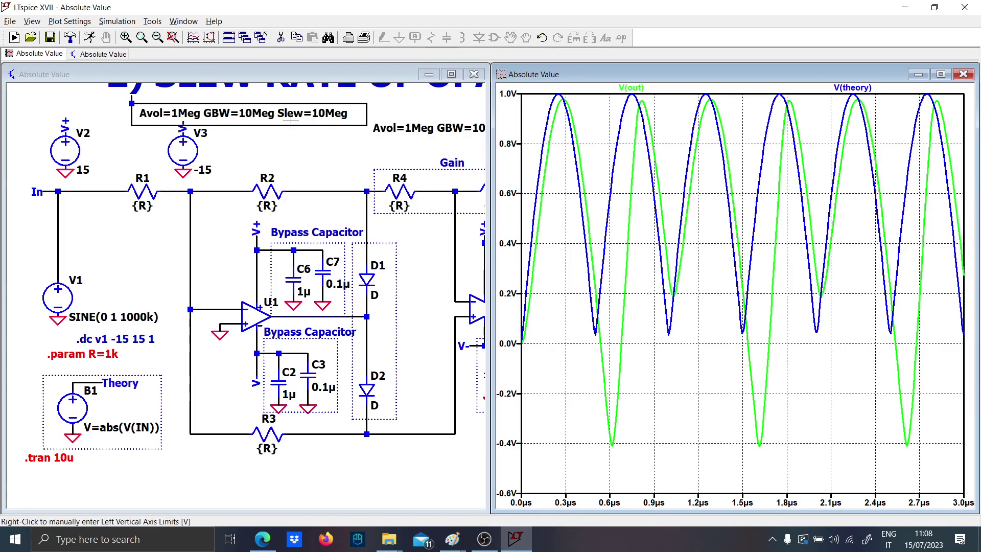
Set the GBW of op-amp U1 to 100Meg, keeping Avol=1Meg and Slew=10Meg
right_click(259, 120)
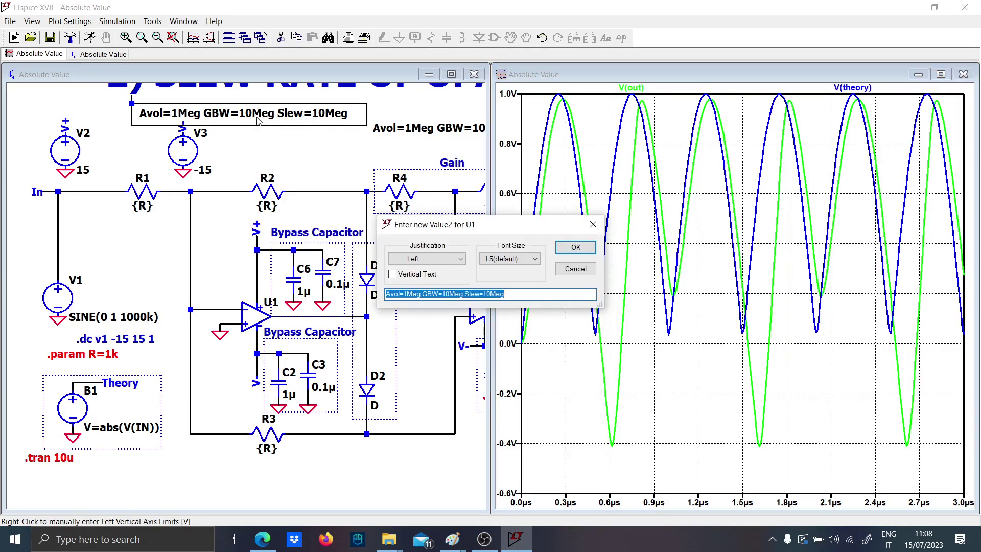
click(446, 294)
text(0)
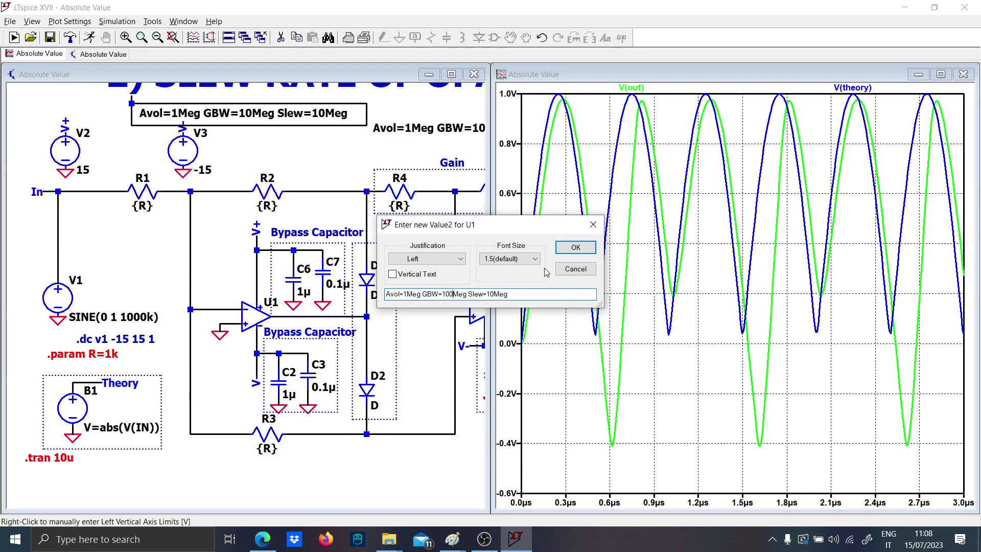
click(566, 249)
Set the GBW of op-amp U2 to 100Meg
drag(366, 146, 296, 162)
right_click(366, 146)
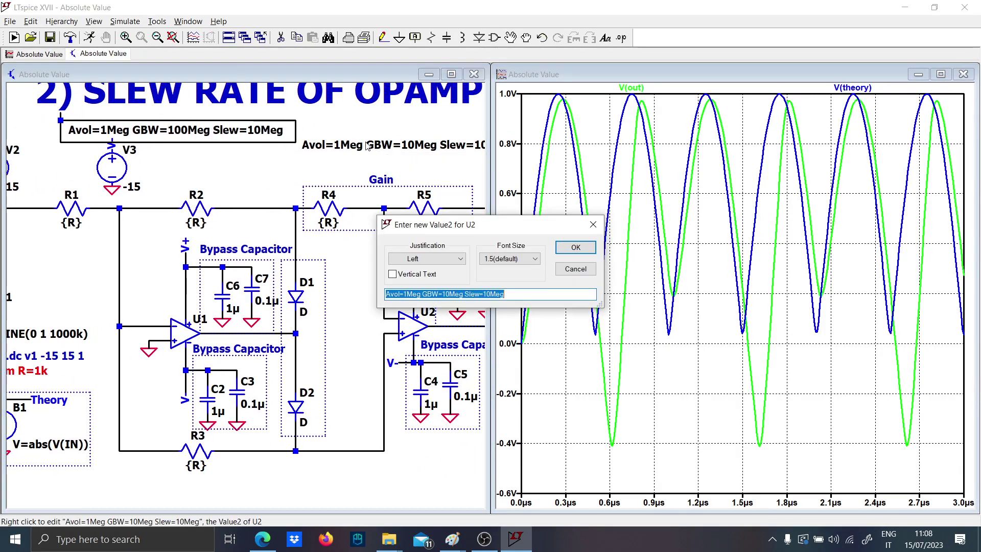
click(449, 295)
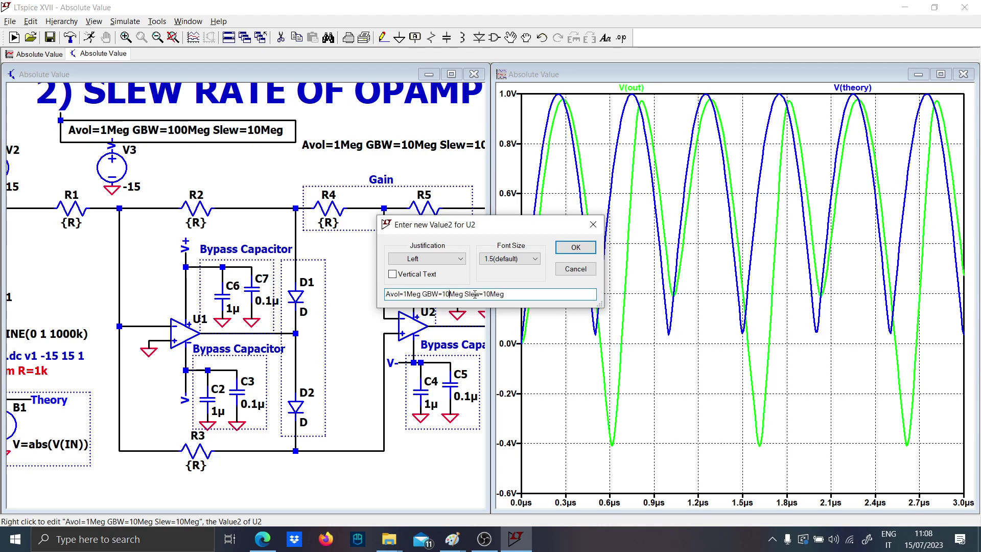
text(0)
key(Return)
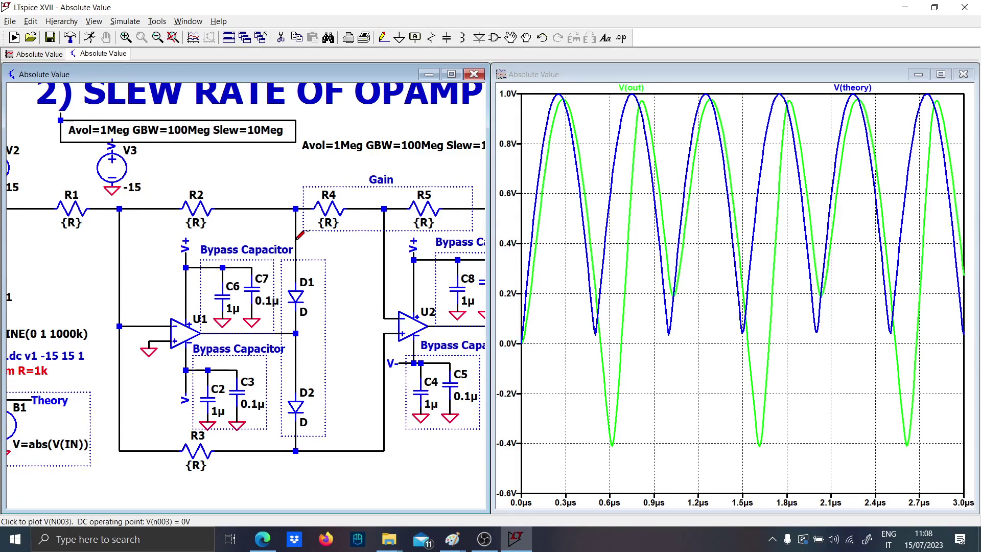
Switch to Paint and, on a blank canvas area, sketch a sharp red voltage step and a slower rounded rise beside it
click(385, 478)
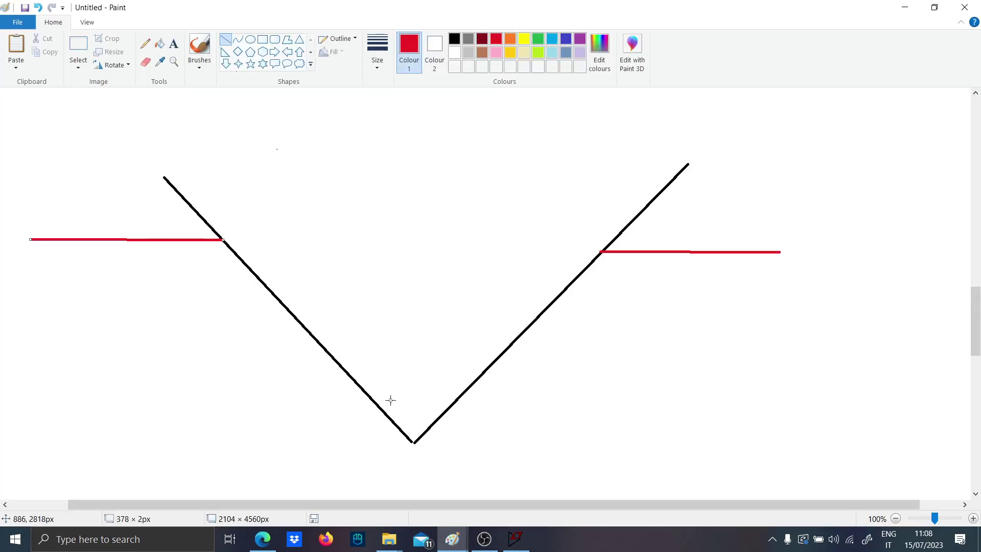
scroll(390, 400, down, 10)
click(206, 40)
mouse_move(168, 397)
mouse_down()
mouse_move(301, 400)
mouse_move(307, 182)
mouse_move(442, 182)
mouse_up()
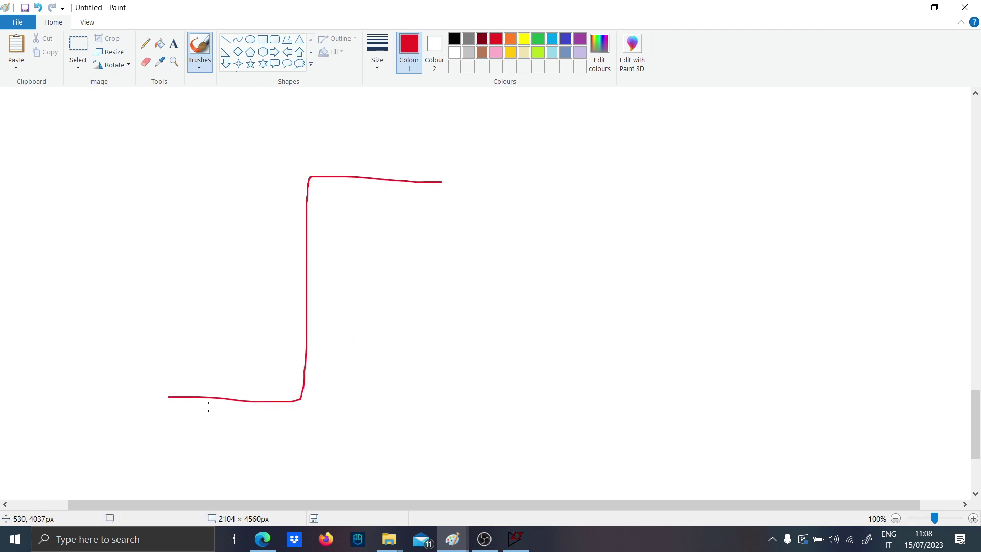
drag(208, 407, 583, 195)
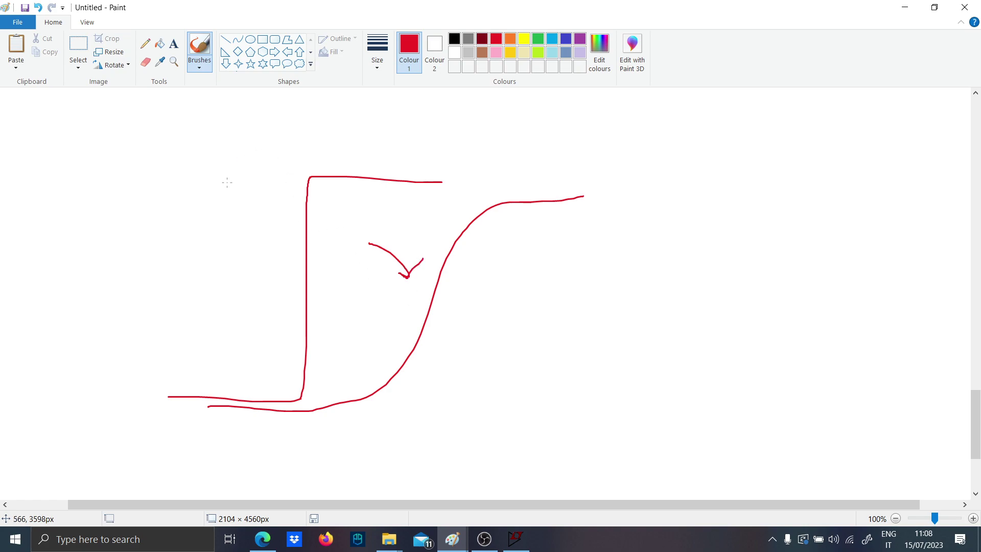
Annotate the sharp step's rising edge with an arrow and a handwritten ΔV/Δt, and return to LTspice
drag(227, 183, 285, 282)
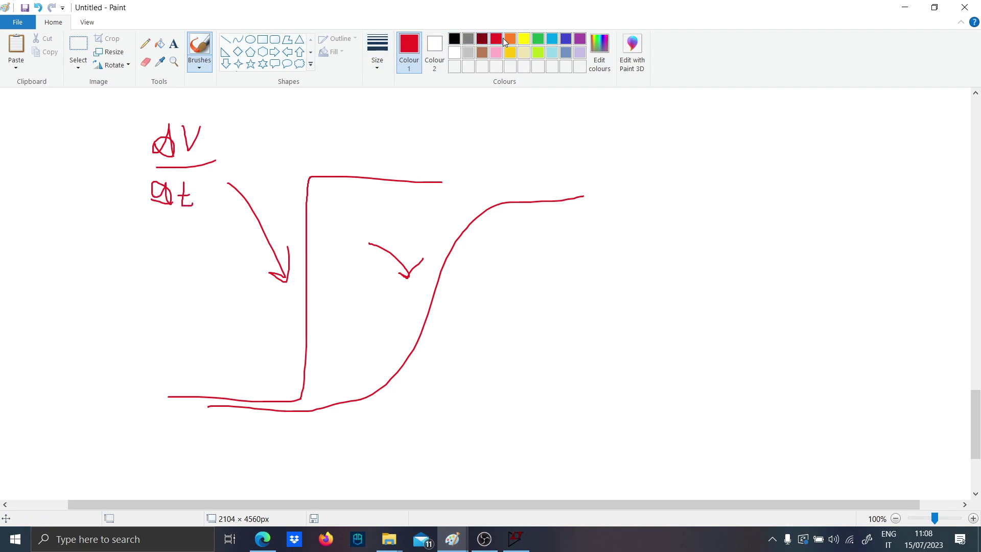
click(226, 40)
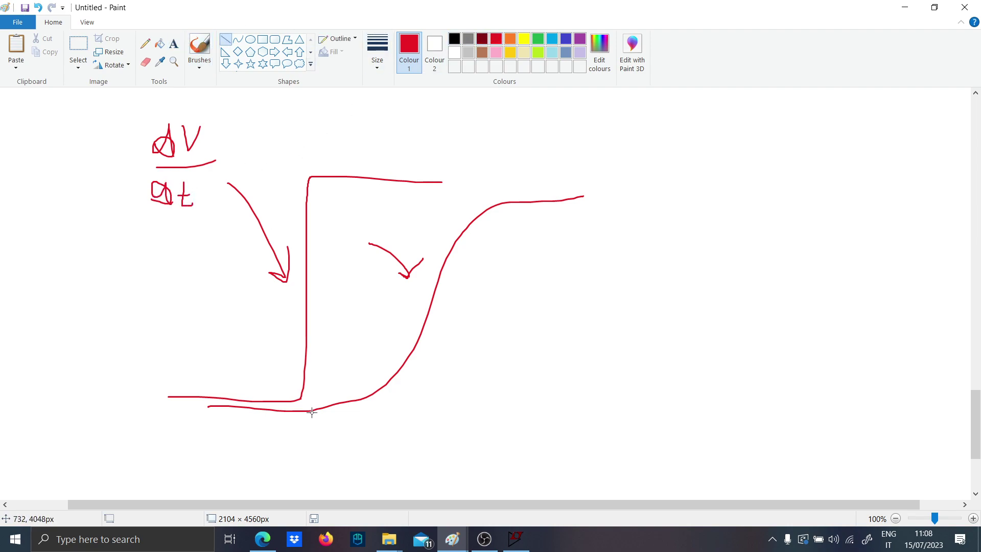
click(199, 47)
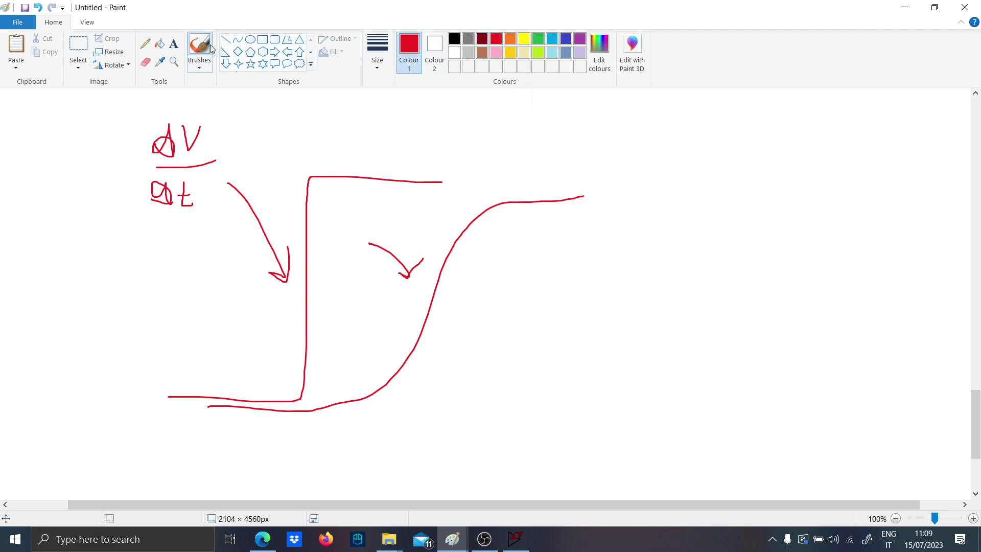
click(904, 9)
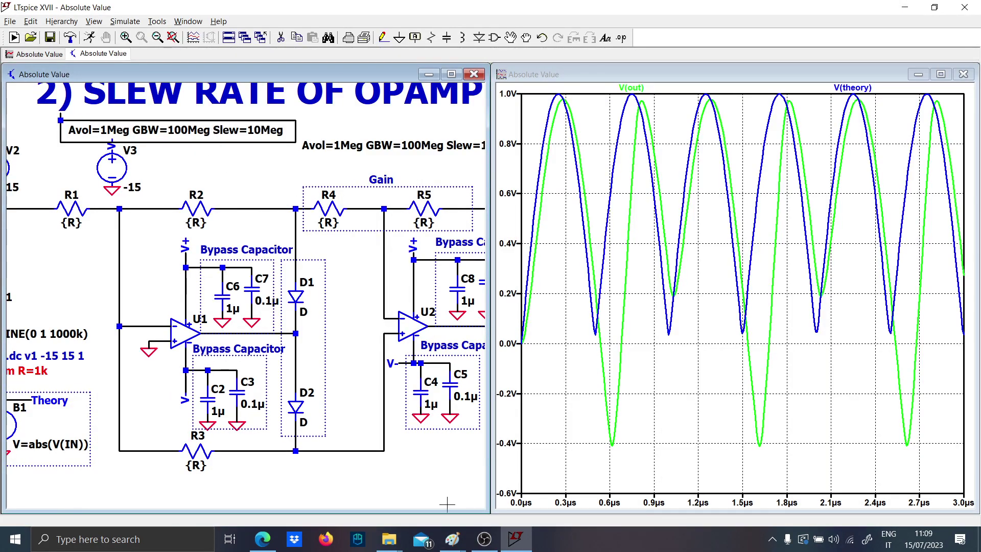
Switch to Paint, sketch a low-pass frequency response with axes and an arrow at its roll-off beside the step curves, and return to LTspice
click(452, 539)
click(521, 485)
mouse_move(700, 245)
mouse_down()
mouse_move(698, 340)
mouse_move(871, 399)
mouse_up()
mouse_move(612, 268)
mouse_down()
mouse_move(804, 297)
mouse_move(896, 458)
mouse_up()
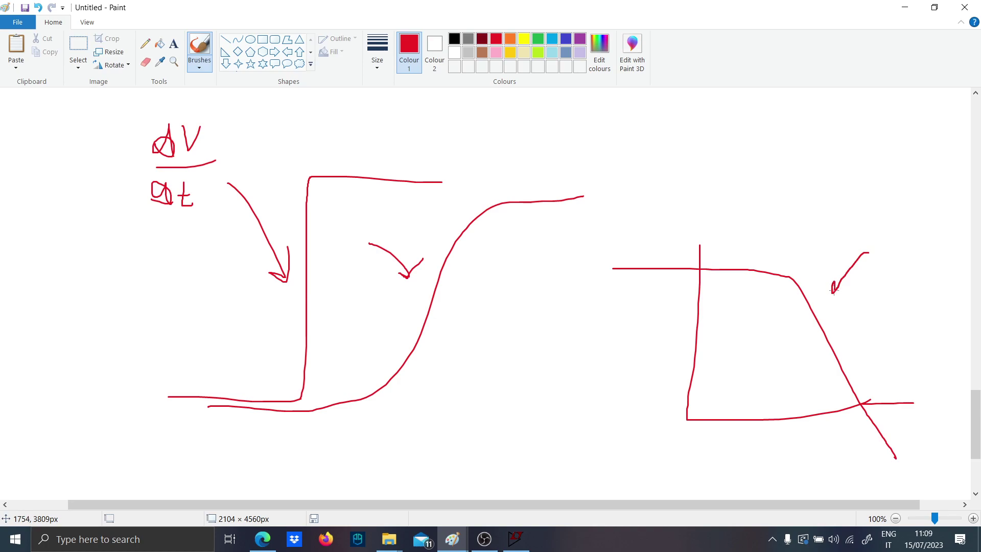
click(905, 7)
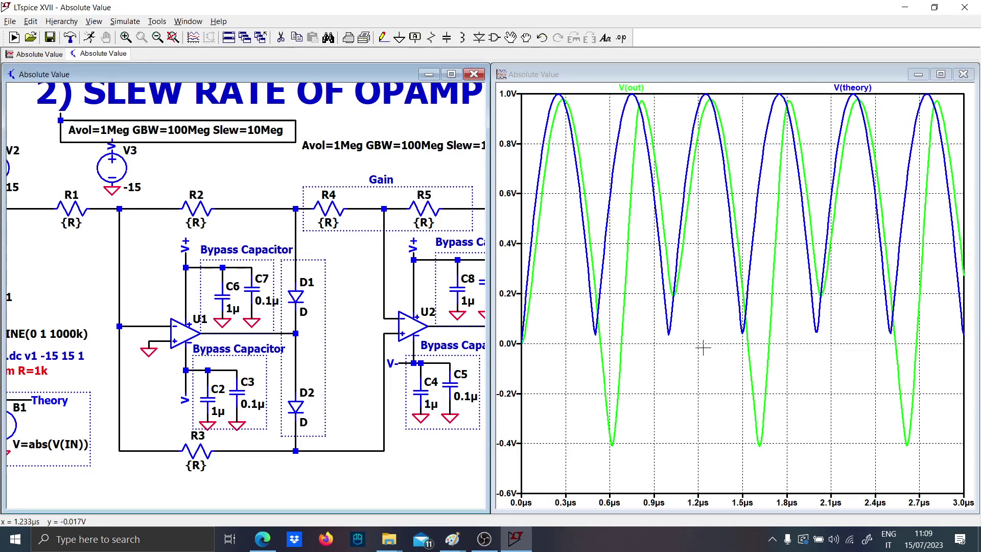
Change the value of V1 to SINE(0 1 10Meg)
drag(149, 221, 292, 221)
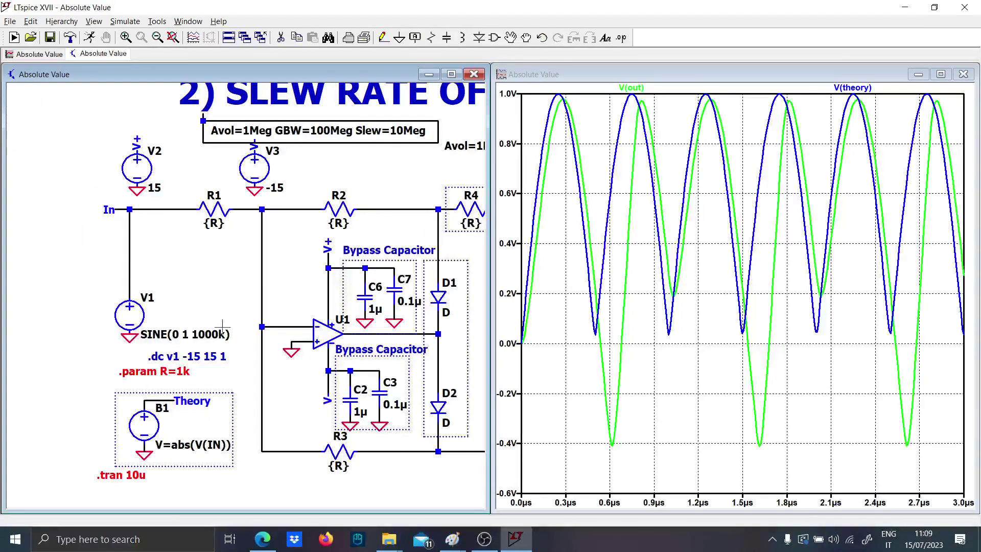
right_click(230, 335)
click(431, 295)
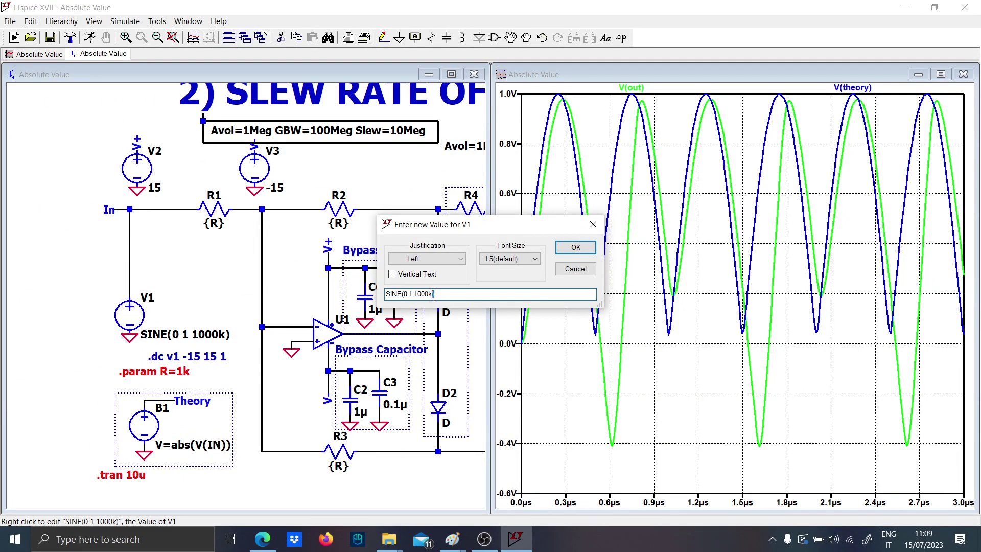
drag(417, 294, 441, 292)
text(0Meg)
key(Return)
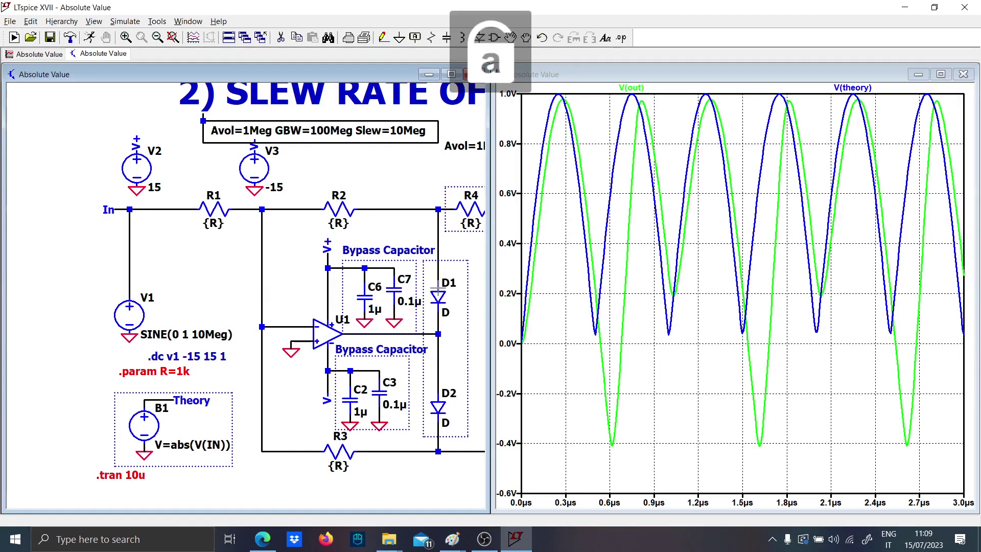
Run the transient simulation with the 10 MHz input and zoom the plot to roughly the first 700 ns
click(90, 37)
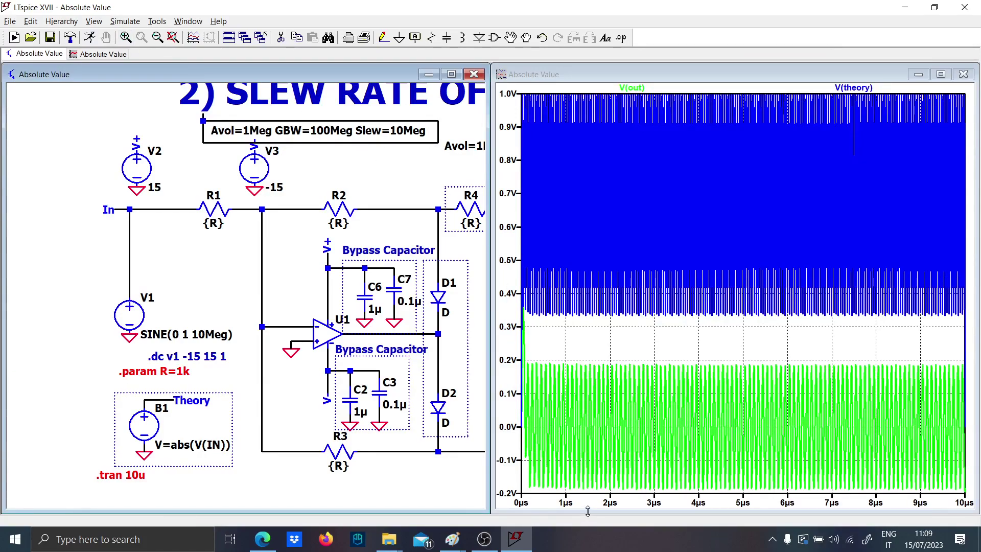
drag(590, 497, 531, 498)
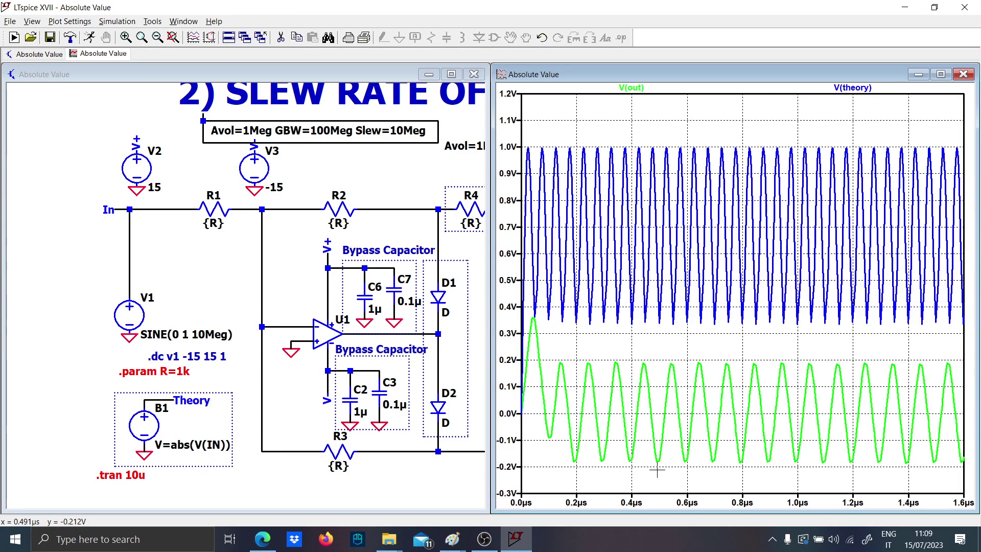
drag(708, 480, 503, 109)
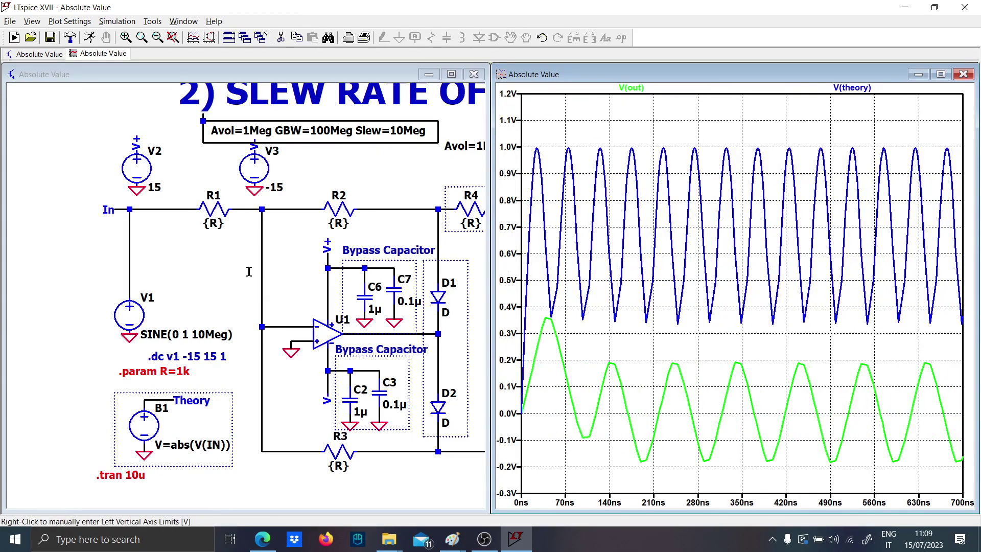
Change the value of V1 to SINE(0 1 1Meg)
right_click(203, 332)
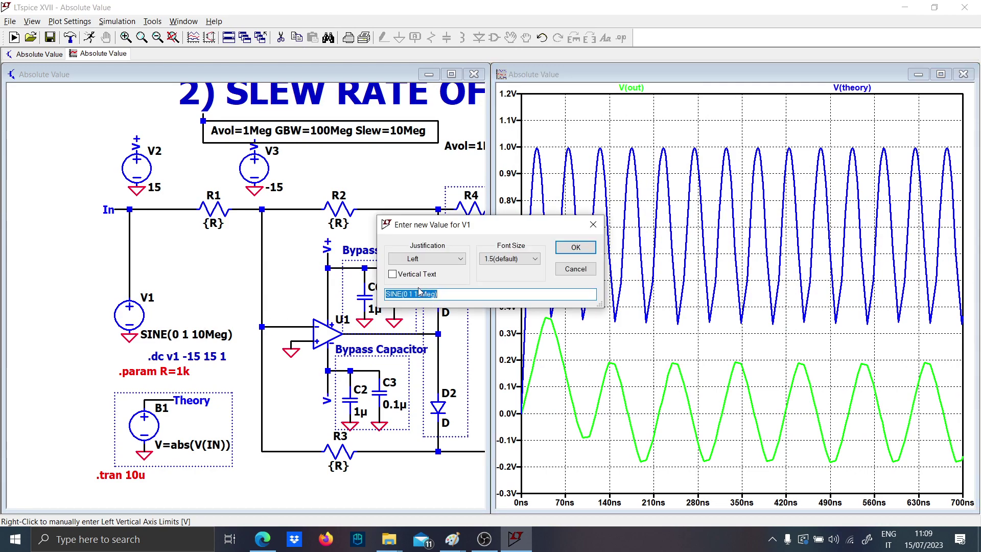
click(419, 294)
key(Delete)
key(Return)
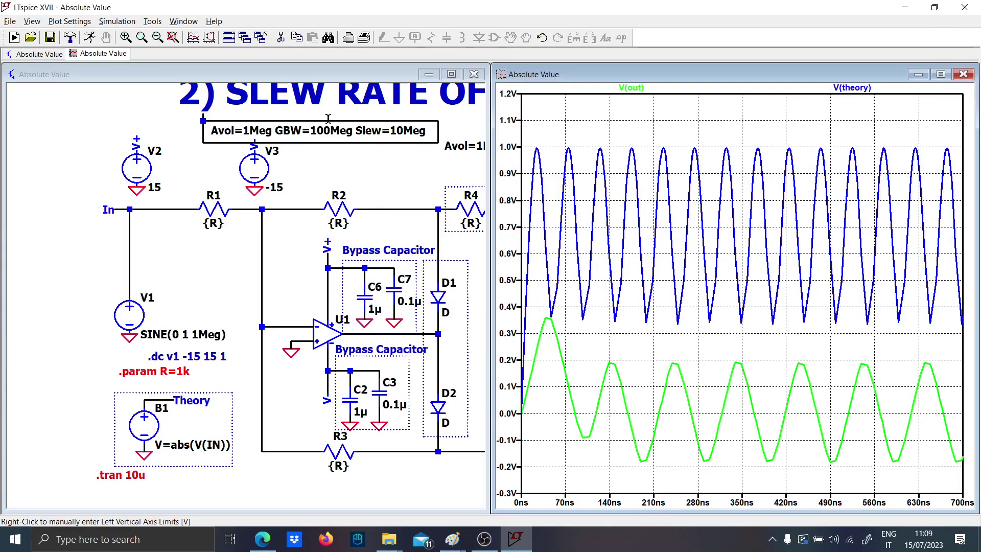
Set the GBW of op-amp U1 to 1000Meg and rerun the simulation, examining V(out) against V(theory) over the first 2.7 µs
right_click(322, 134)
click(332, 142)
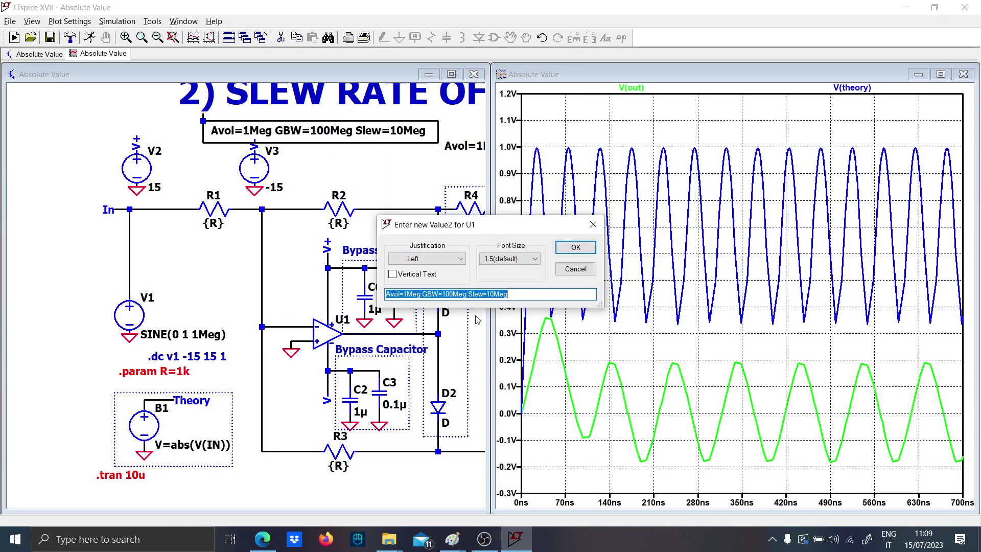
click(450, 294)
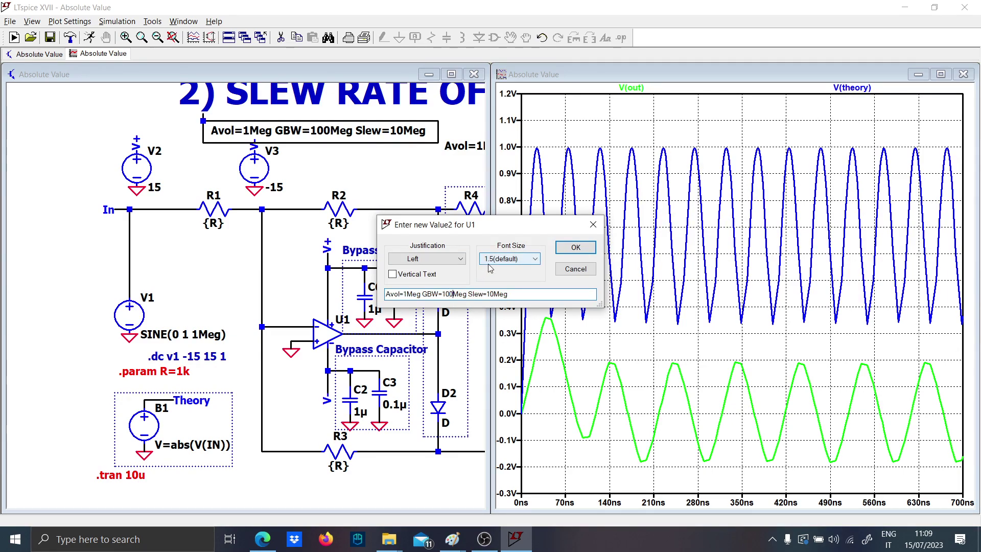
text(0)
key(Return)
right_click(360, 119)
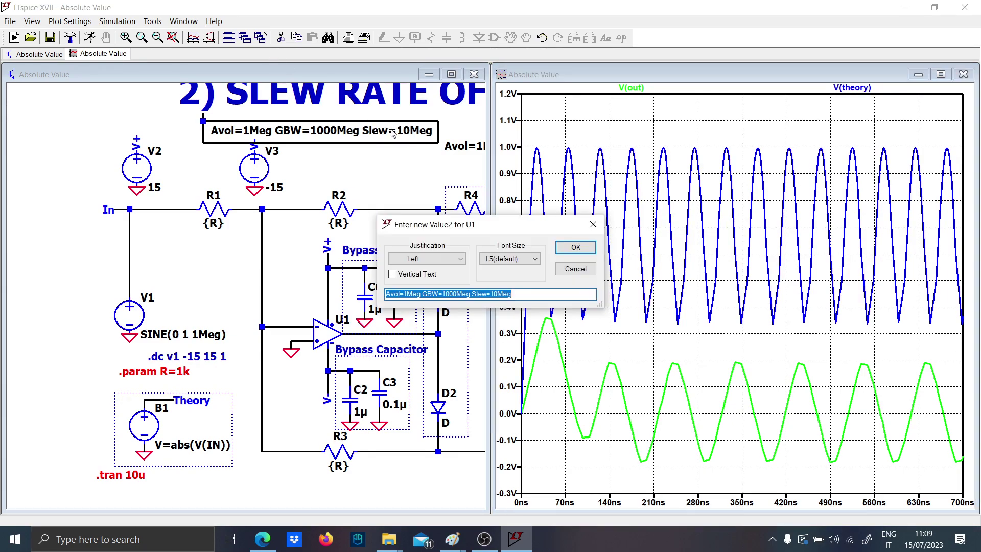
key(Return)
click(89, 38)
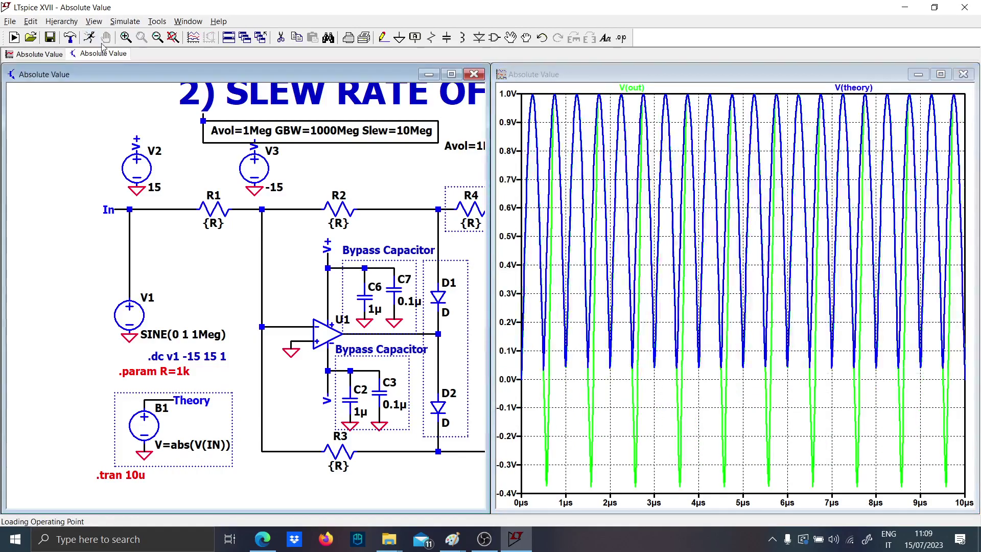
drag(634, 502, 501, 83)
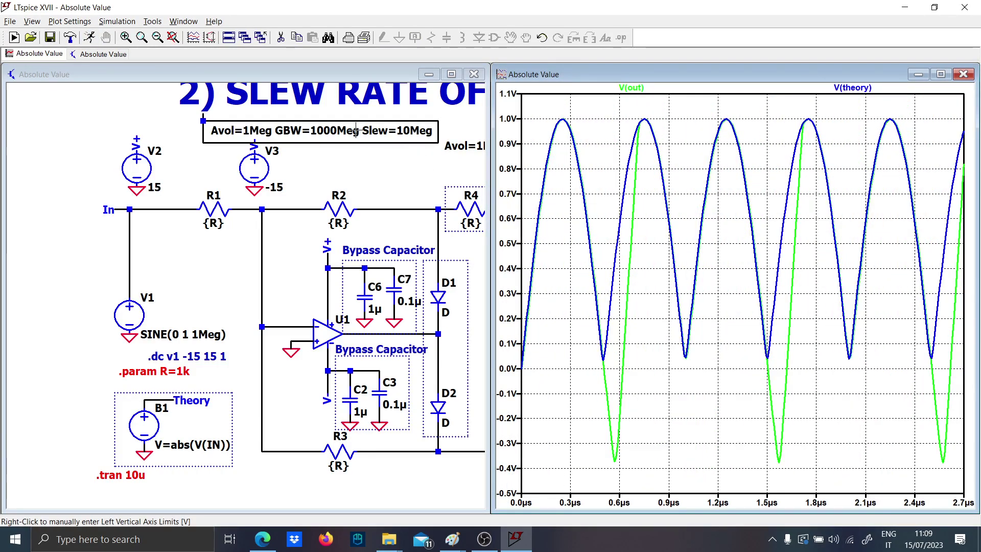
Set the GBW of op-amp U1 to 10000Meg and rerun the simulation, comparing the traces over the first 2.7 µs
right_click(404, 134)
click(456, 294)
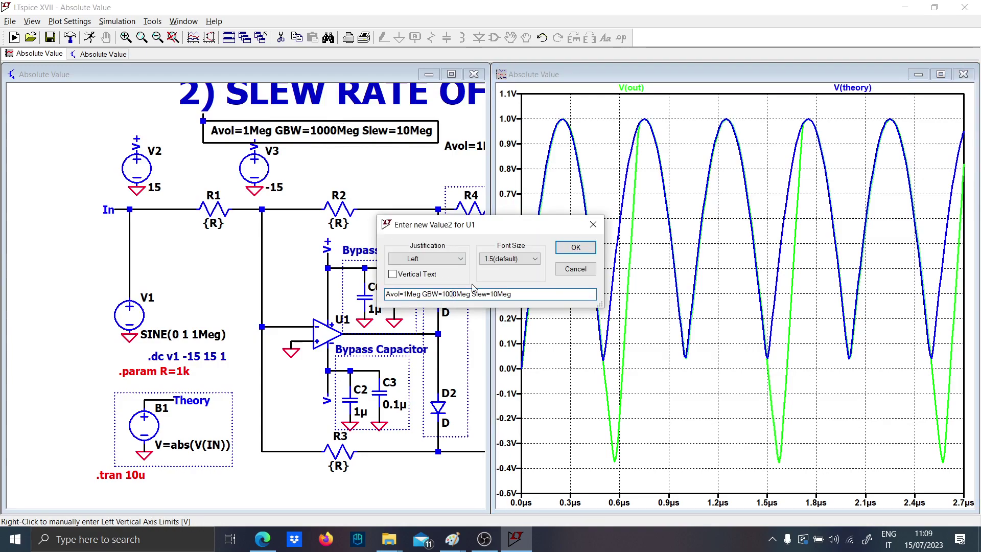
text(0)
key(Return)
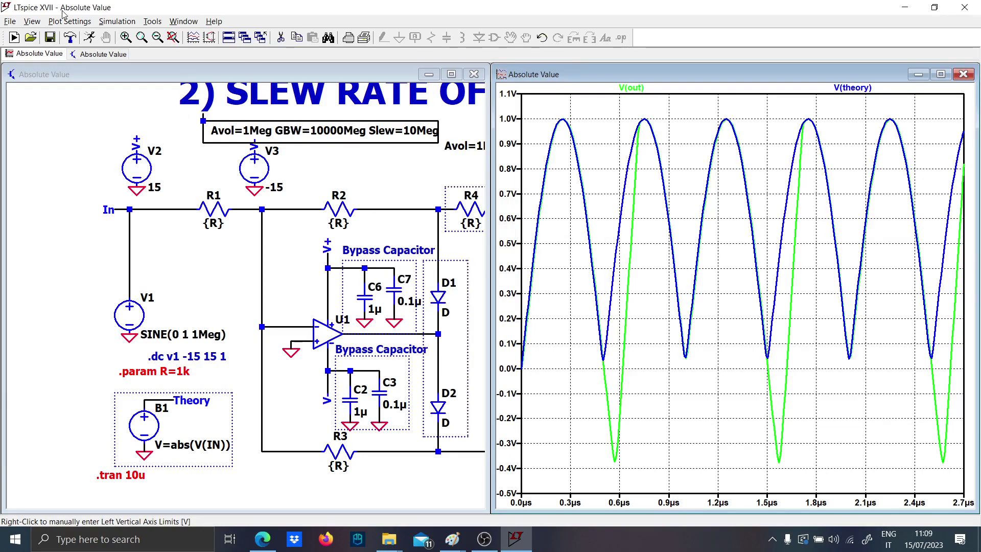
click(89, 40)
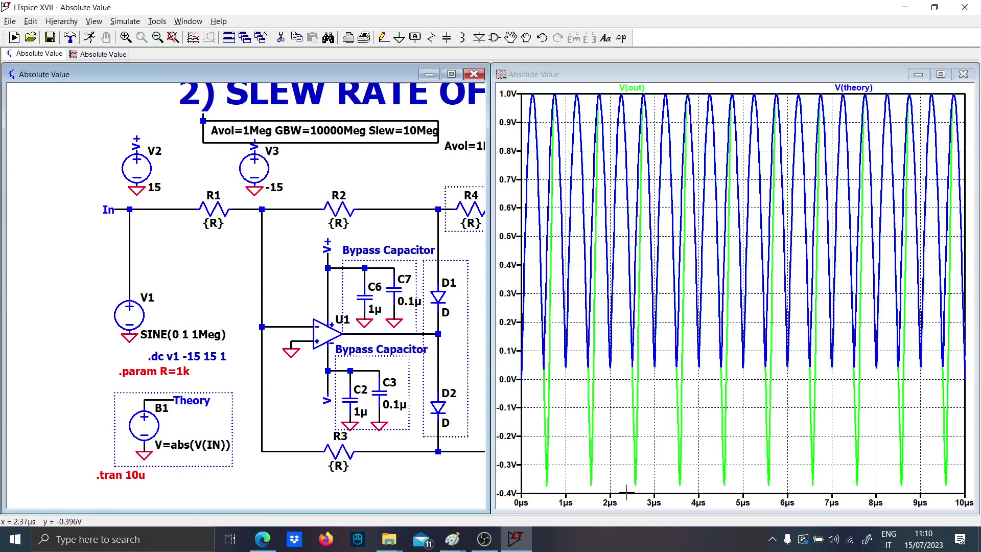
drag(634, 498, 563, 194)
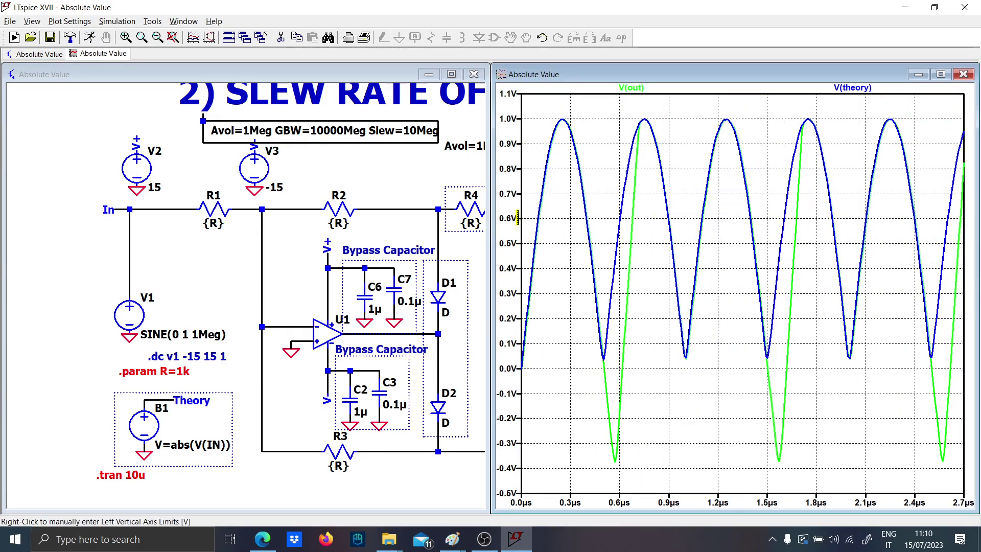
Set the slew rate of op-amp U1 to 1000Meg and rerun the simulation, comparing the traces over the first 1.1 µs
right_click(412, 131)
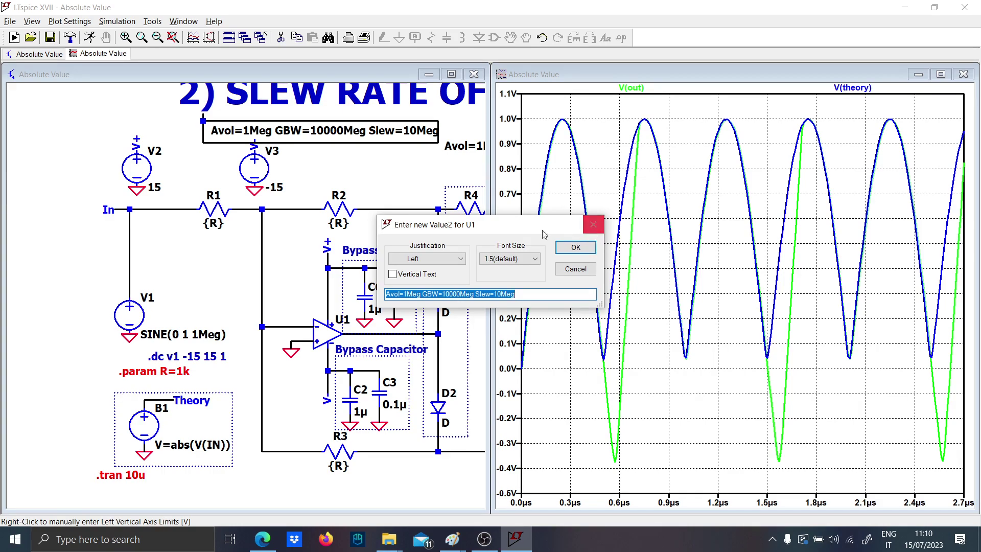
click(502, 291)
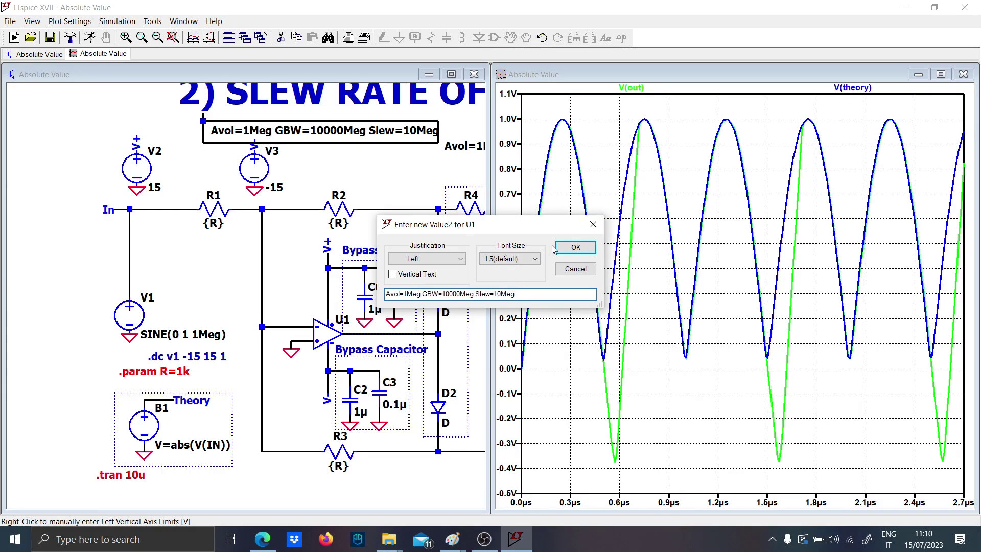
text(00)
click(575, 247)
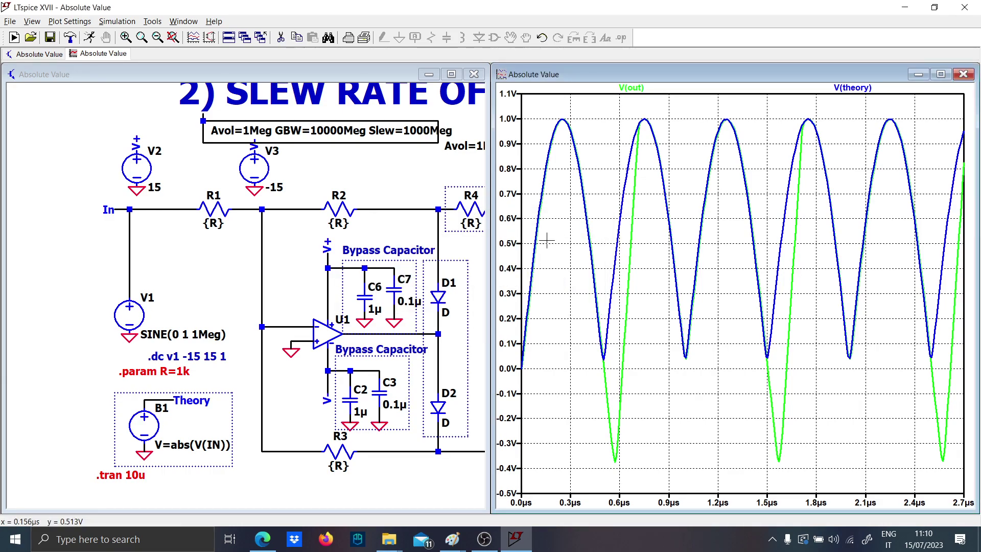
click(89, 38)
drag(600, 498, 517, 103)
drag(757, 494, 528, 119)
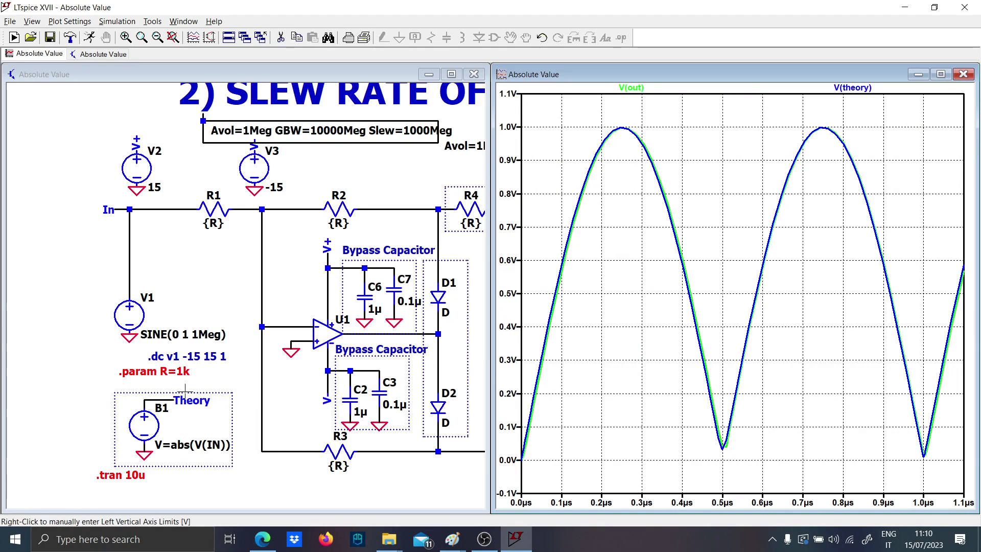
Plot V(theory) alone and examine its minima between about 0.2 and 2.2 µs
click(170, 403)
click(167, 400)
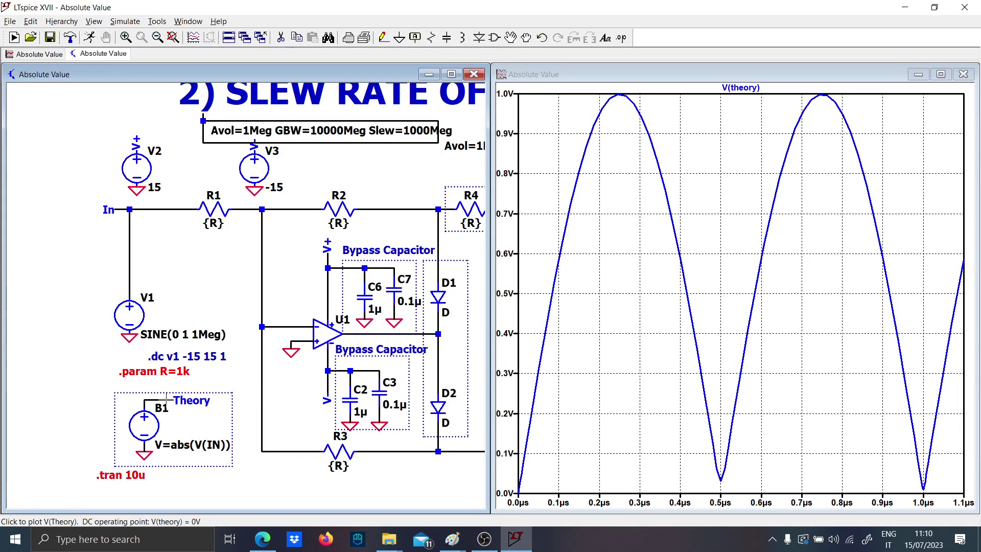
right_click(561, 347)
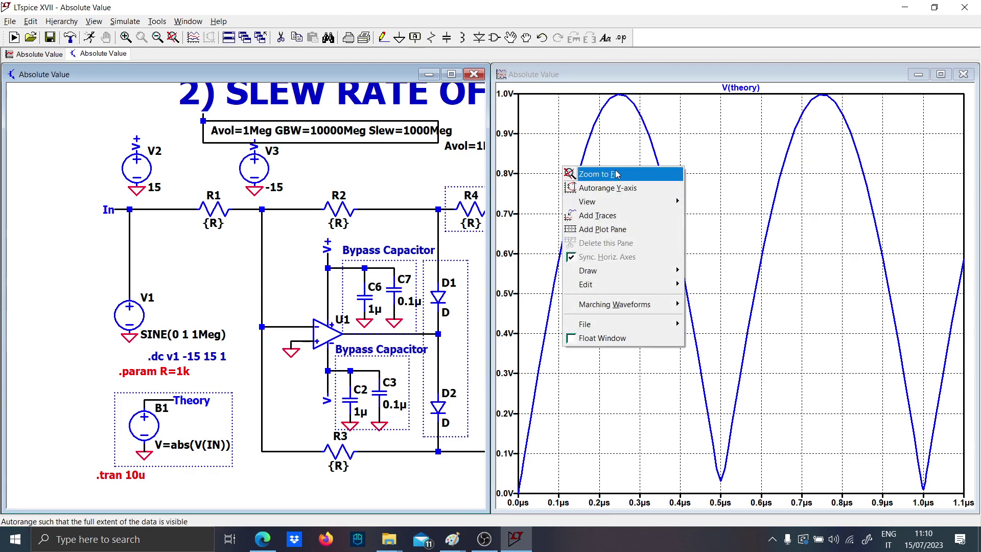
click(597, 174)
drag(741, 491, 517, 93)
drag(727, 491, 556, 112)
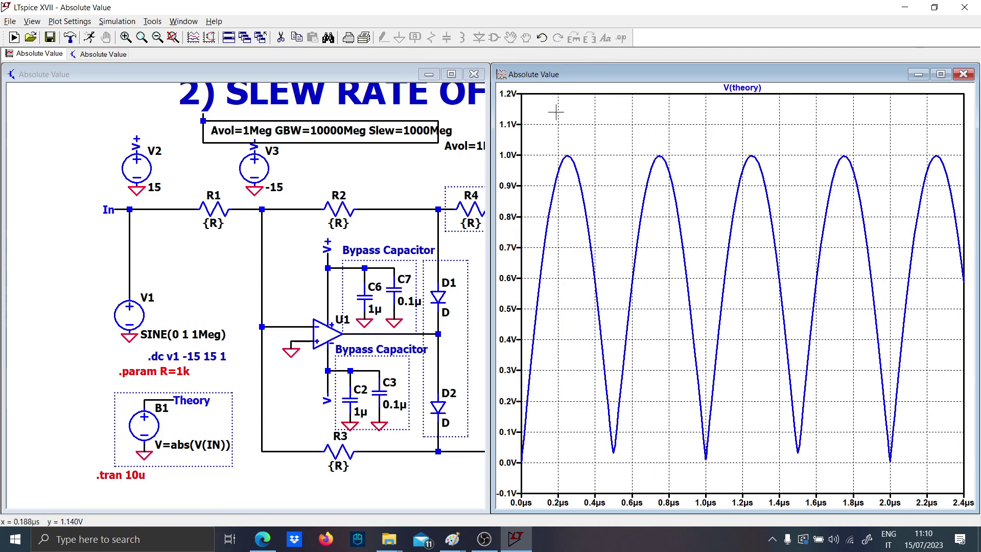
drag(898, 474, 587, 127)
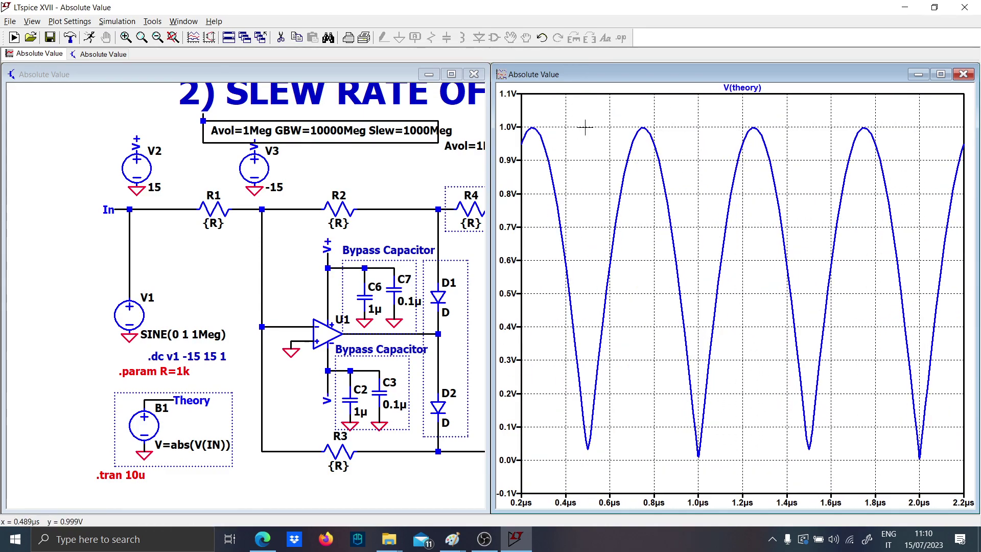
Change the value of V1 to SINE(0 1 0.1Meg) and rerun the simulation over the full 10 µs
right_click(183, 334)
click(416, 294)
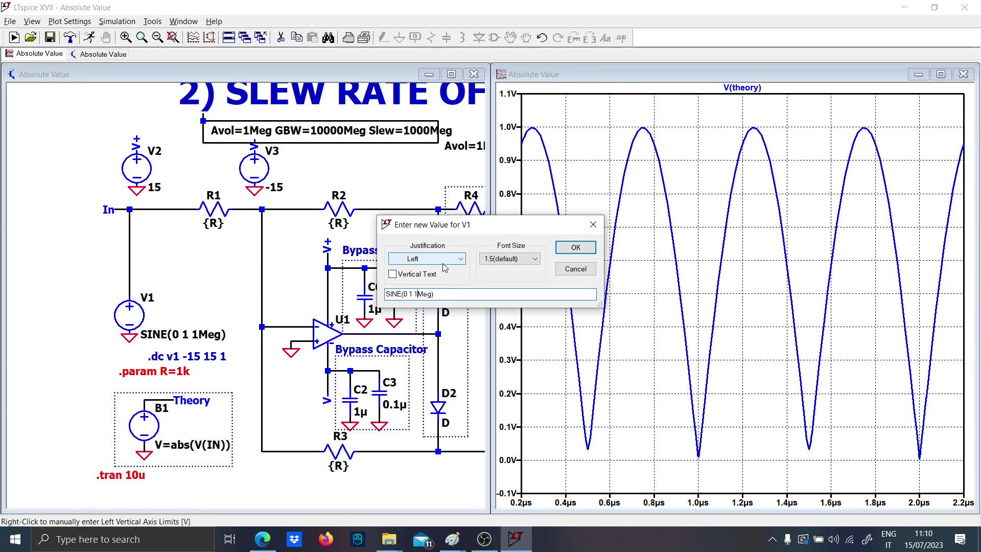
text(0.)
key(Return)
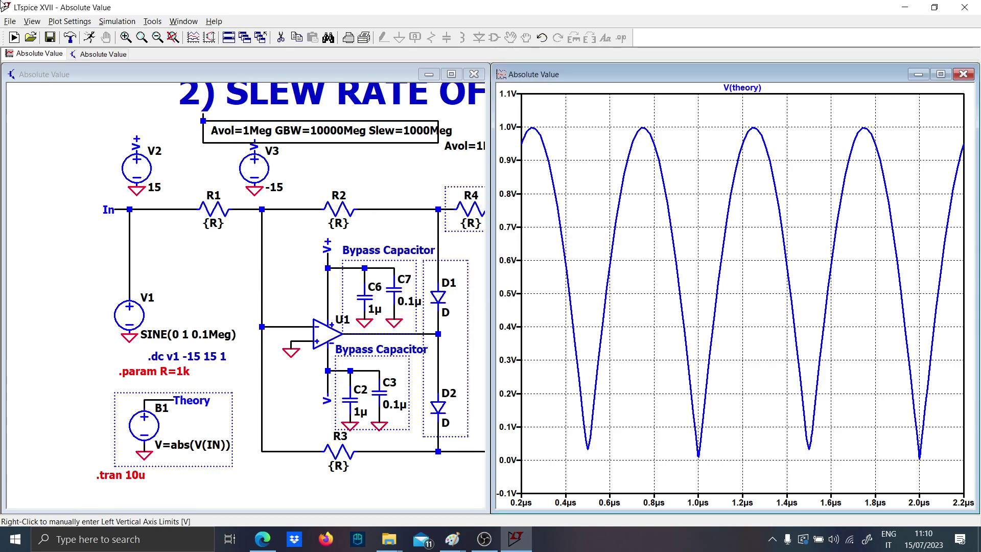
click(88, 38)
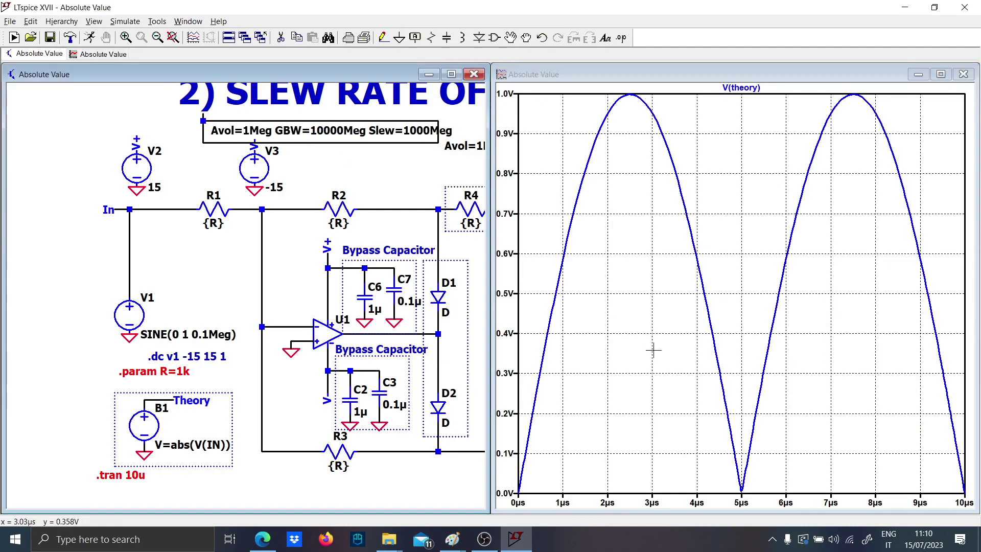
right_click(758, 490)
click(764, 345)
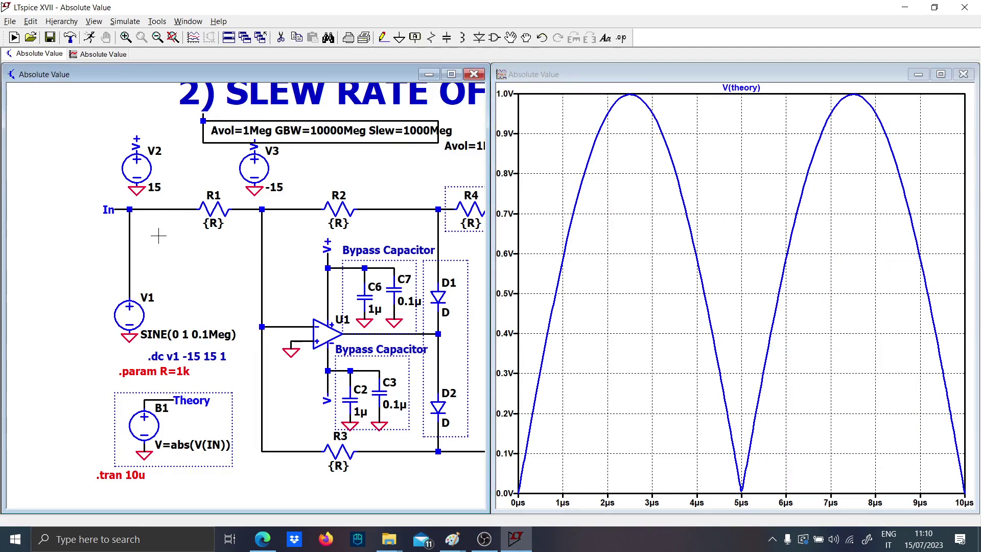
Add the voltage of the Out node to the plot alongside V(theory)
scroll(230, 309, down, 1)
drag(481, 401, 273, 394)
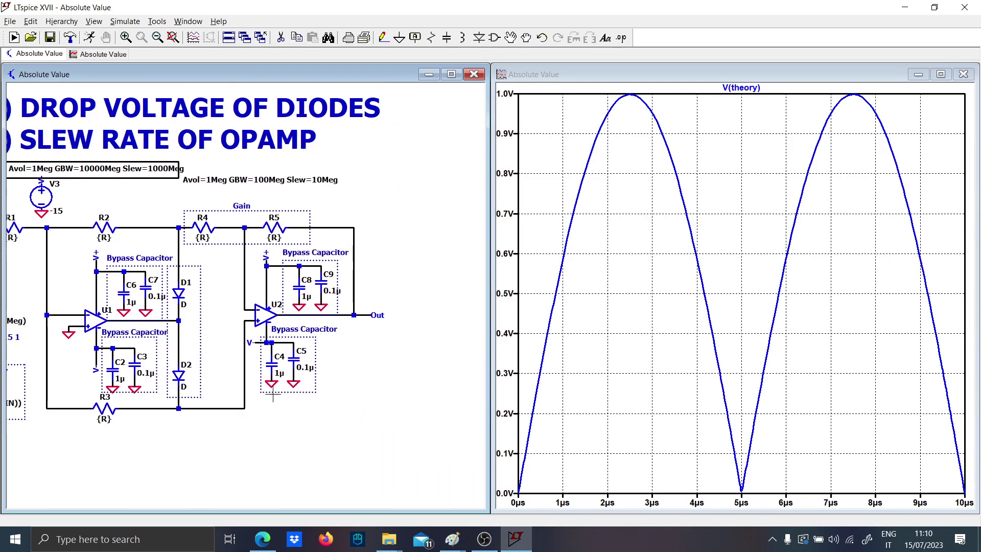
click(360, 315)
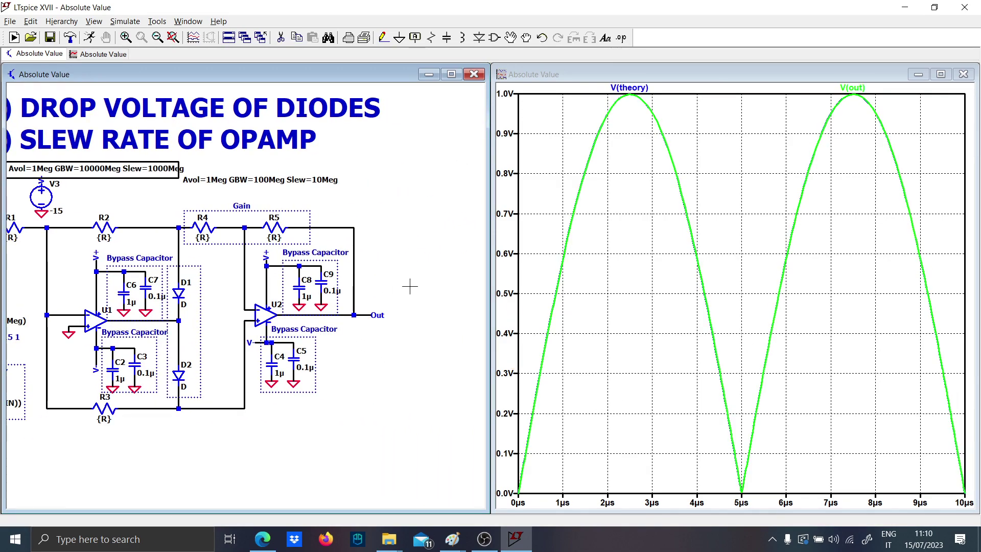
Set the parameters of op-amp U1 to GBW=100Meg and Slew=100Meg
scroll(281, 269, up, 1)
drag(167, 253, 409, 342)
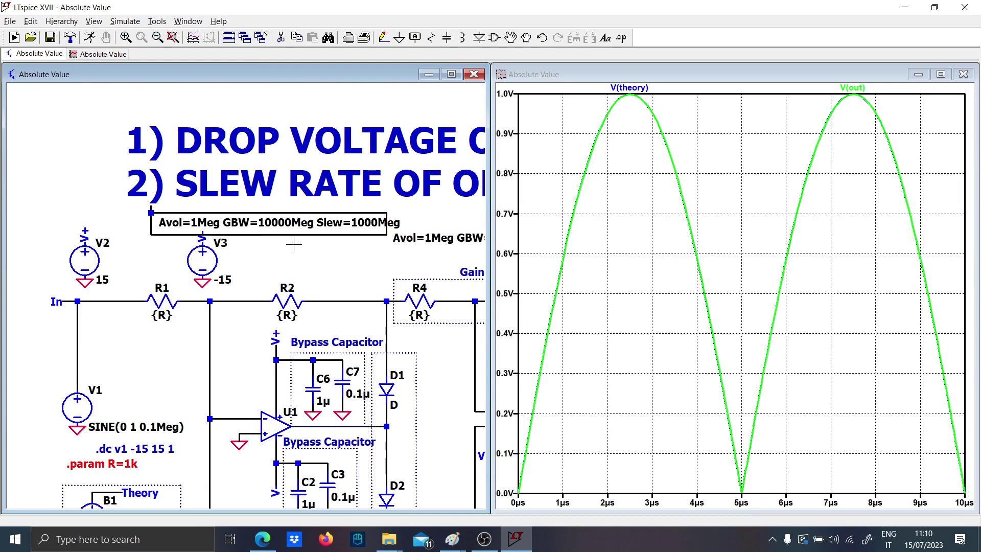
right_click(293, 225)
click(459, 294)
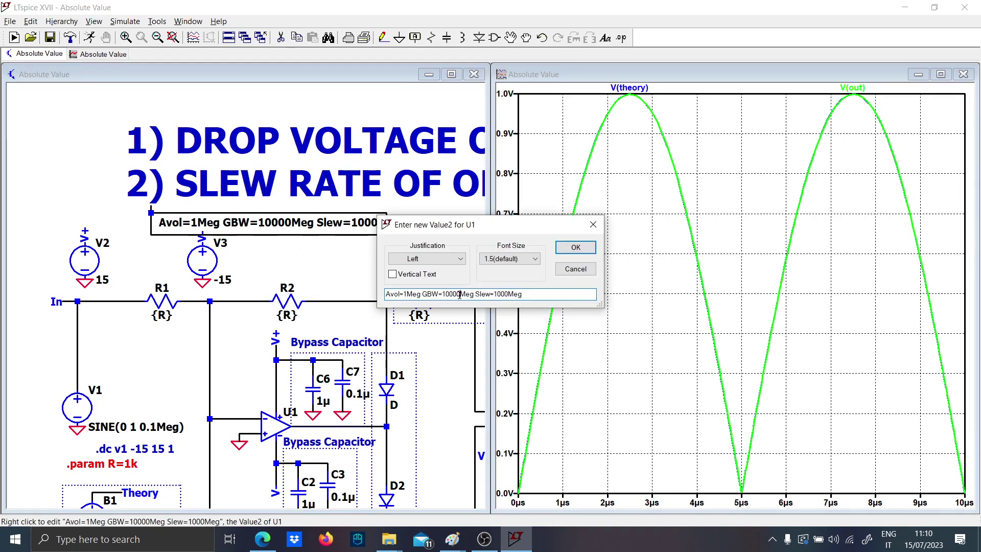
key(BackSpace)
click(505, 293)
key(BackSpace)
key(Return)
right_click(284, 222)
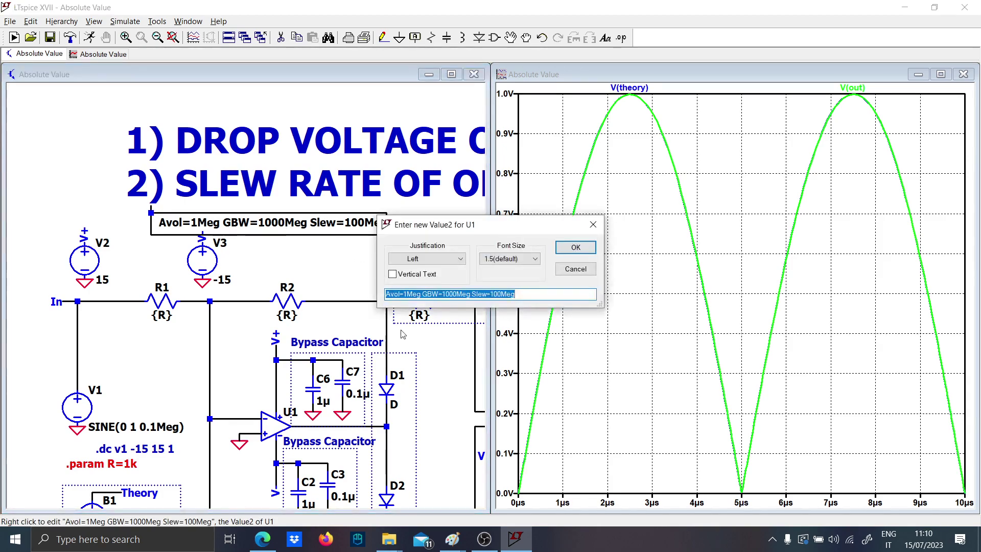
click(456, 295)
key(BackSpace)
key(Return)
Set the slew rate of the second op-amp, U2, to 100Meg
drag(481, 254, 312, 244)
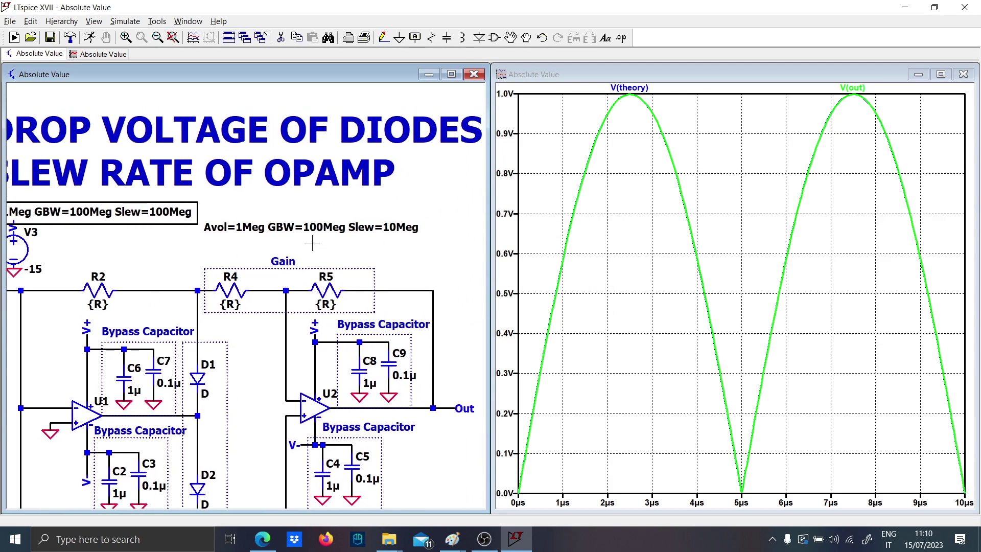
right_click(373, 225)
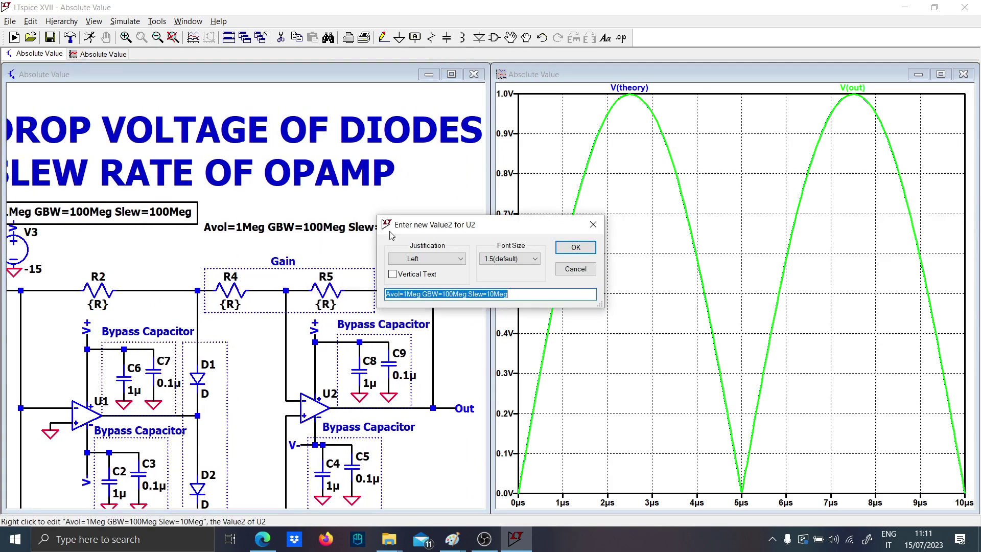
click(493, 295)
text(0)
key(Return)
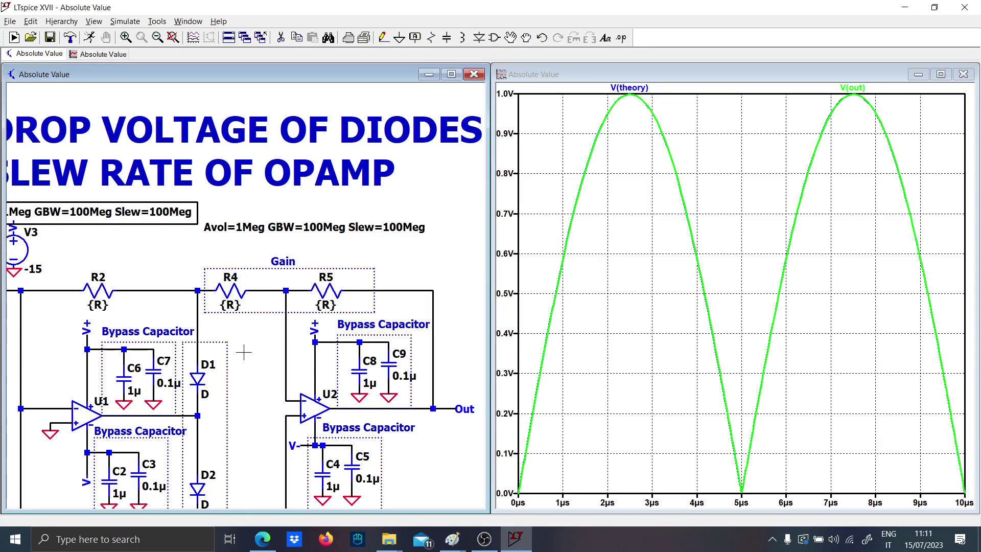
Rerun the simulation, examine the difference between V(out) and V(theory) near 5 µs, and restore the full plot range
drag(143, 404, 298, 346)
click(90, 38)
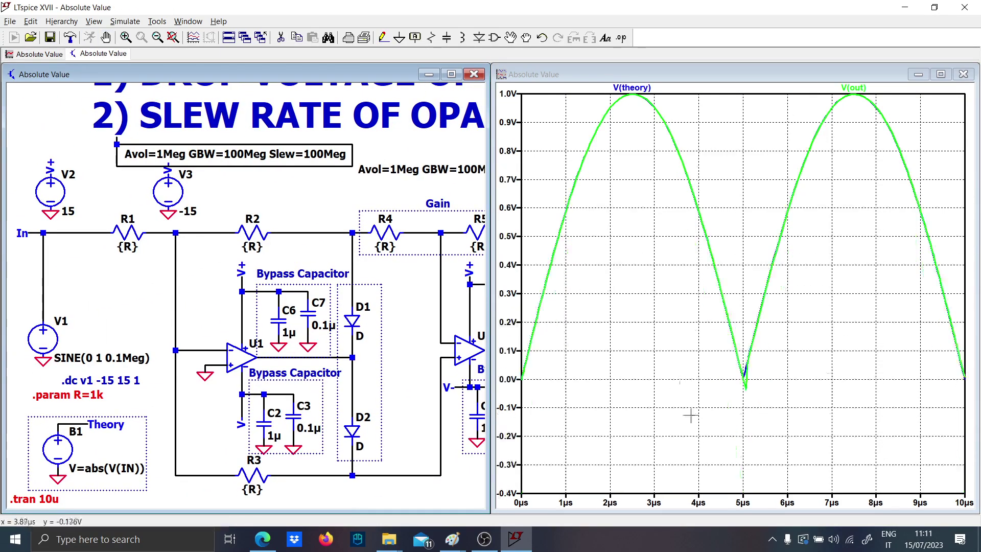
drag(752, 481, 730, 420)
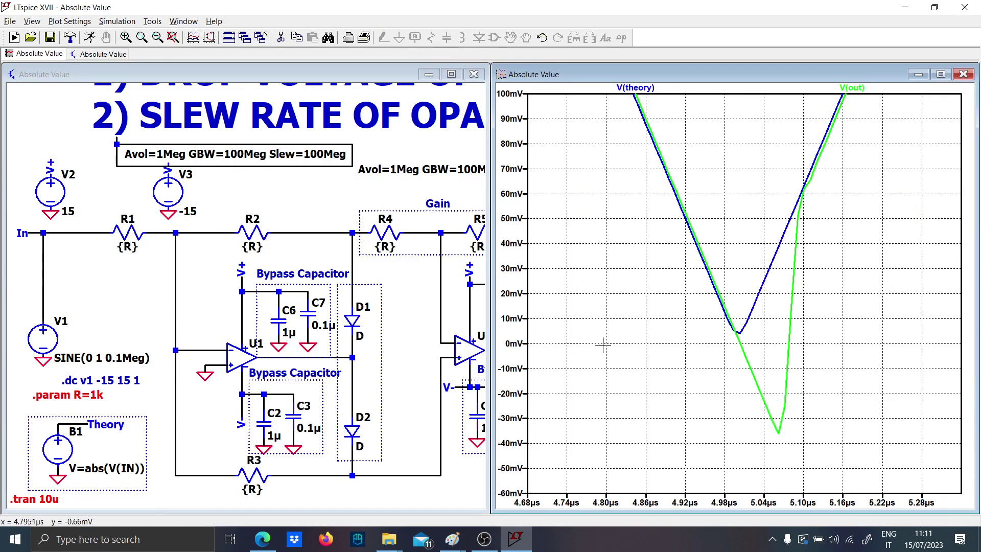
right_click(692, 254)
click(707, 269)
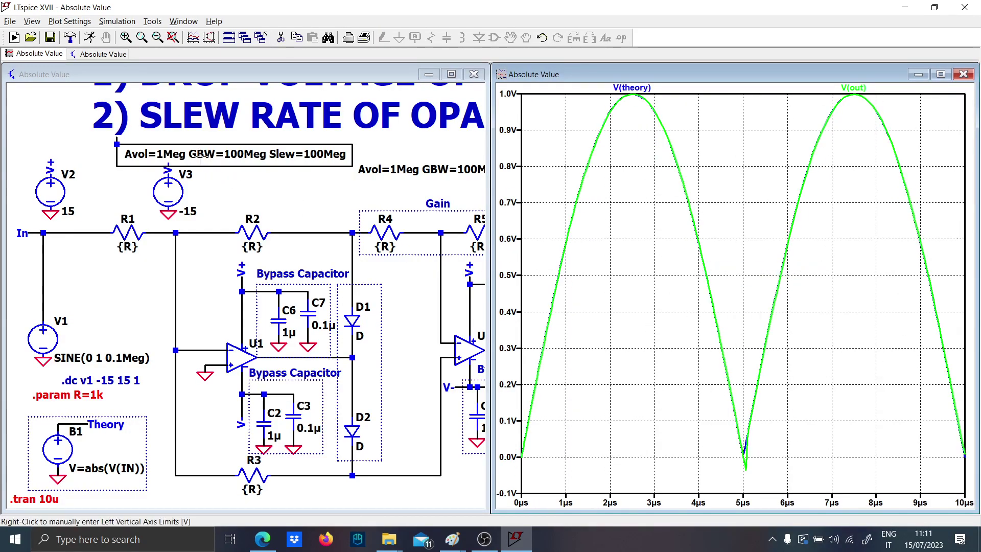
Fit the complete absolute value circuit and its title notes in the schematic view
scroll(344, 212, down, 2)
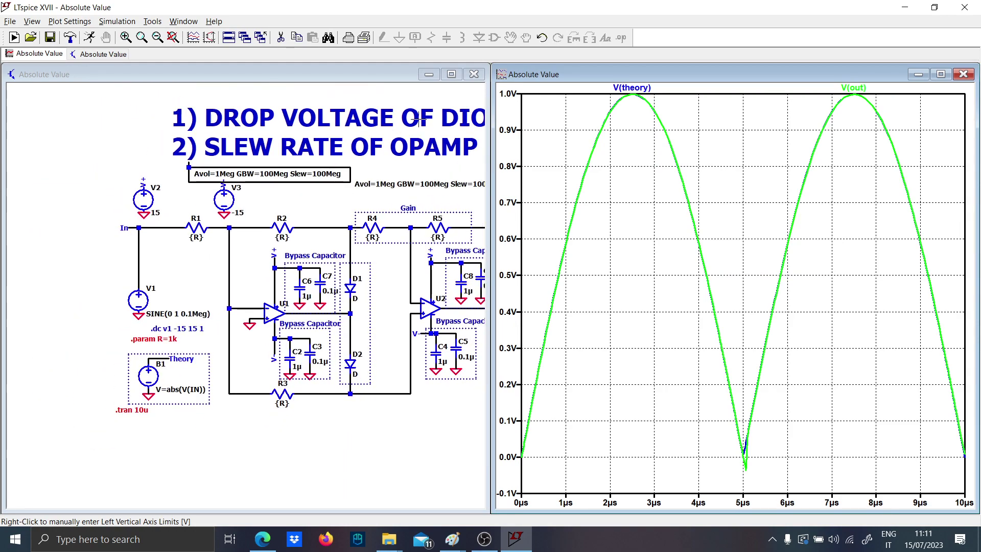
click(335, 203)
key(space)
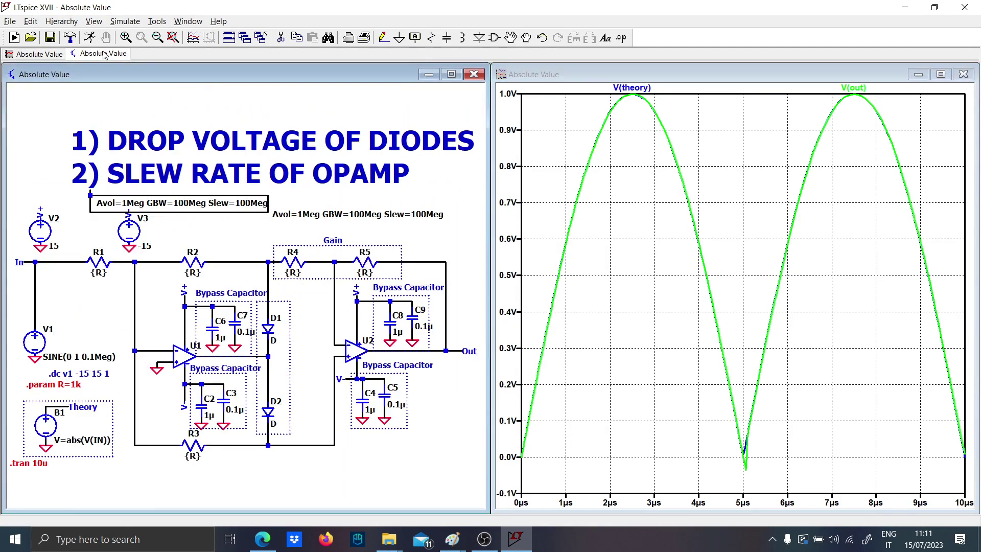
click(484, 539)
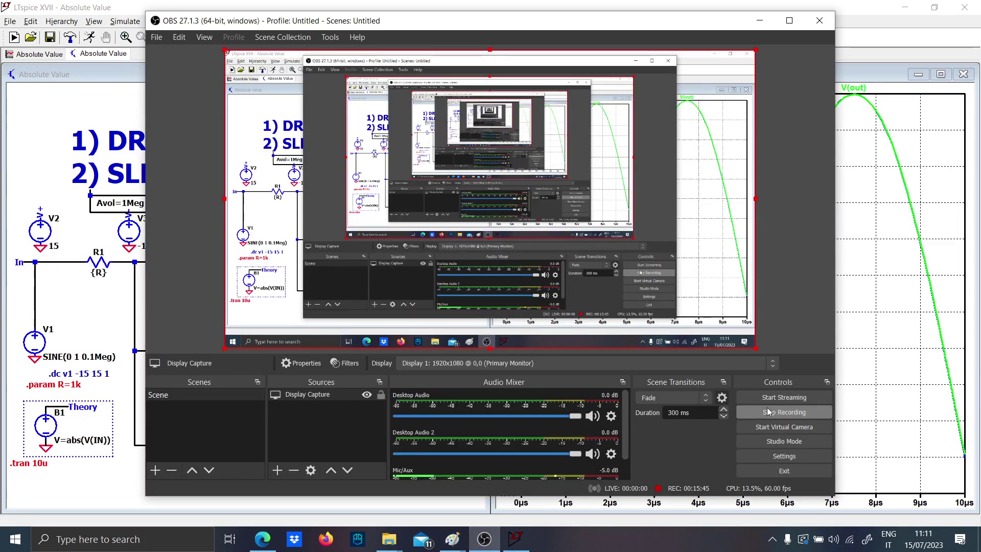